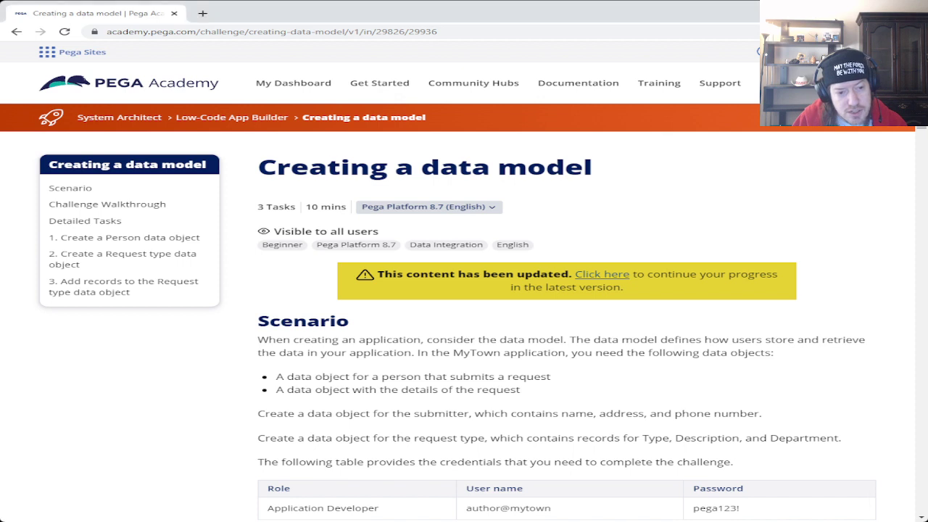
Step: Review the Creating a data model challenge page, from the time estimate and scenario through the three detailed tasks
left_click_drag(347, 207, 304, 210)
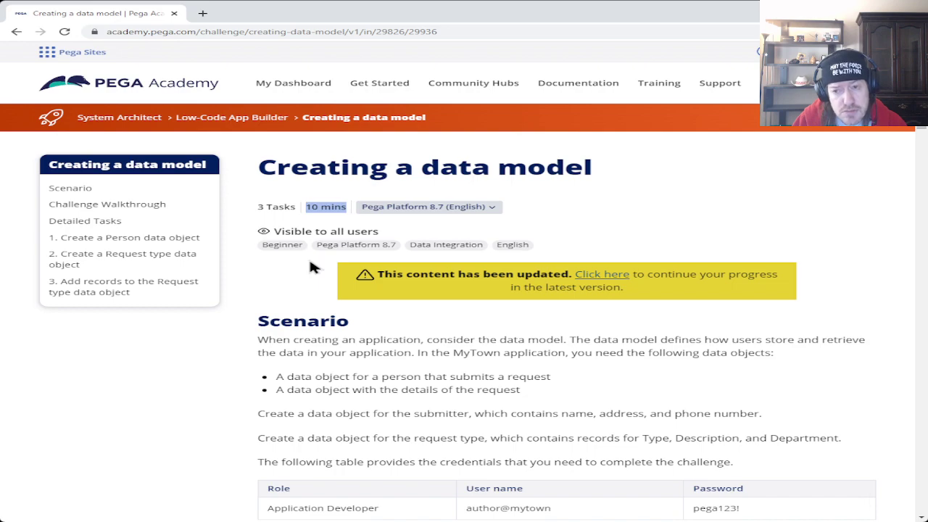
scroll(306, 247, "down", 12)
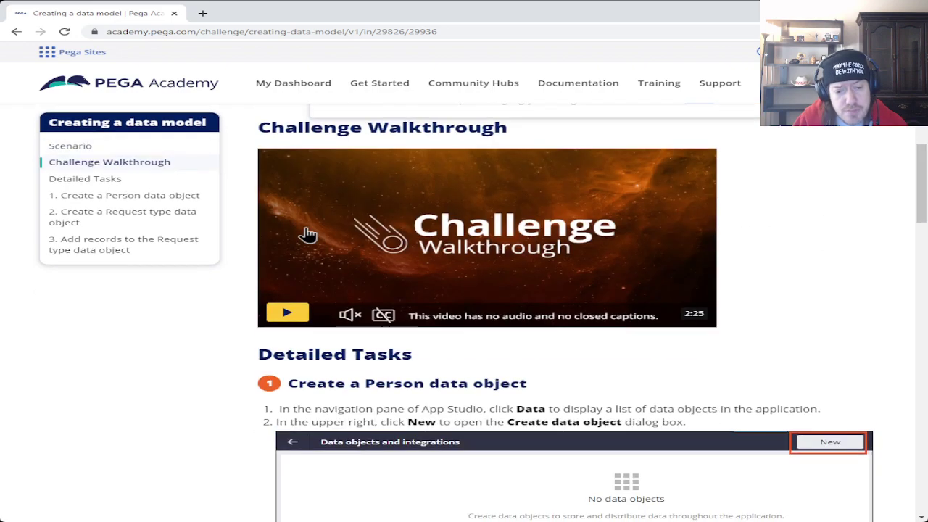
scroll(303, 214, "down", 15)
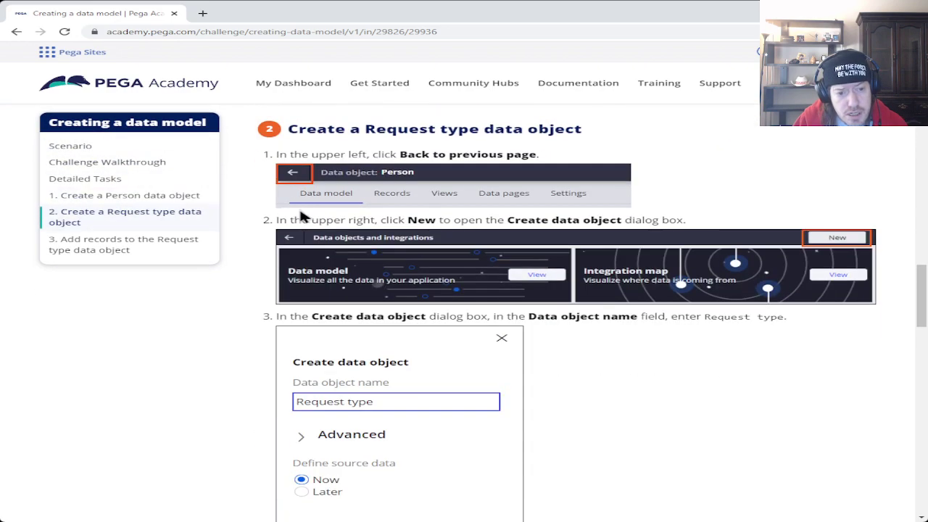
scroll(303, 218, "down", 15)
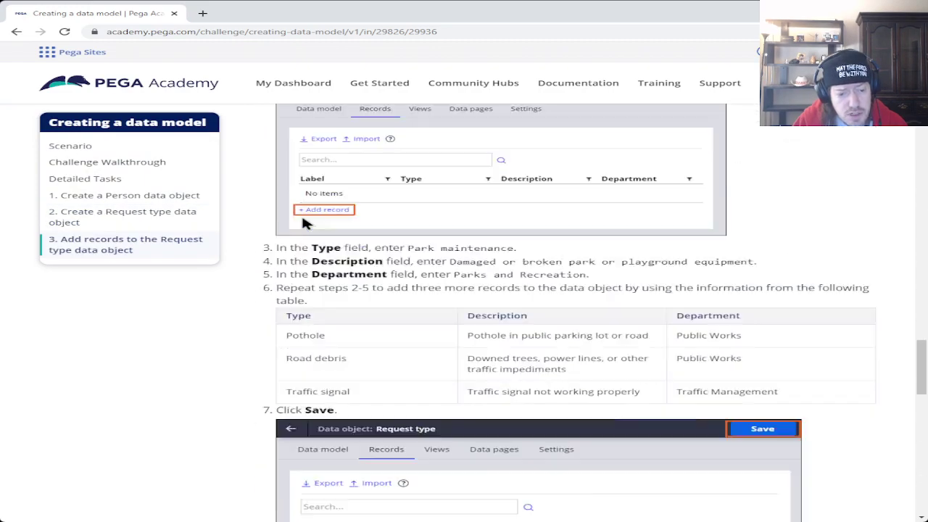
scroll(303, 219, "down", 10)
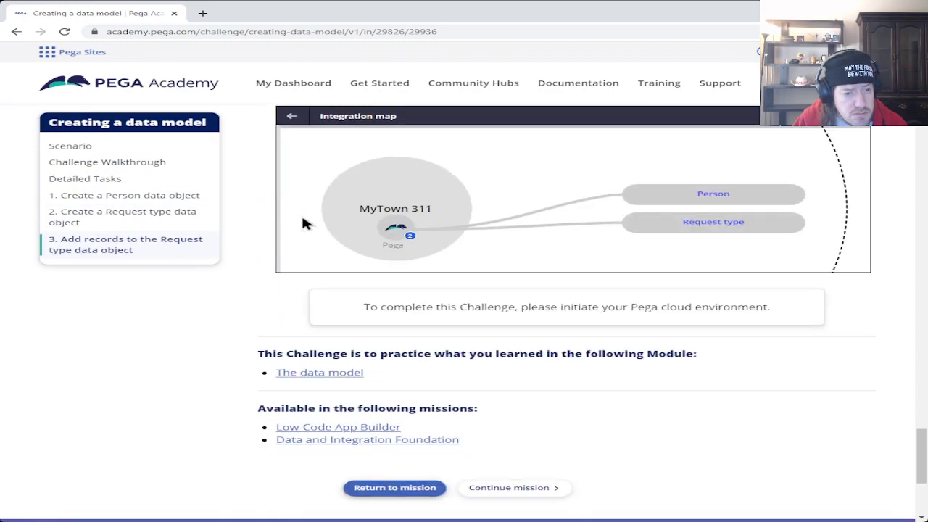
scroll(304, 224, "up", 20)
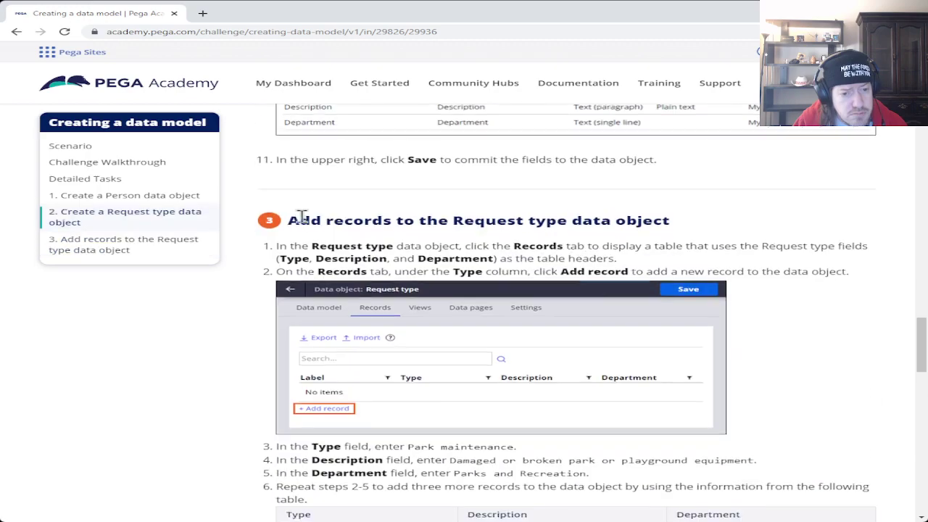
scroll(303, 224, "up", 10)
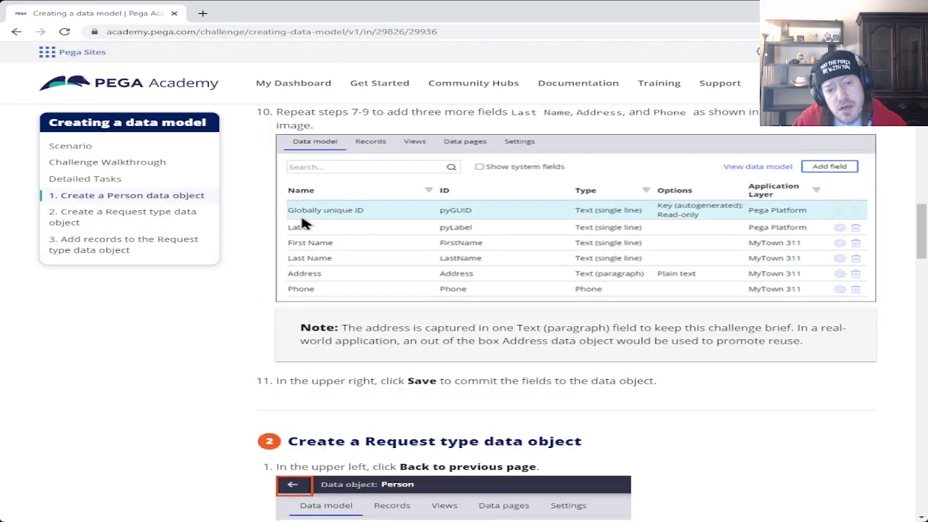
scroll(303, 224, "up", 20)
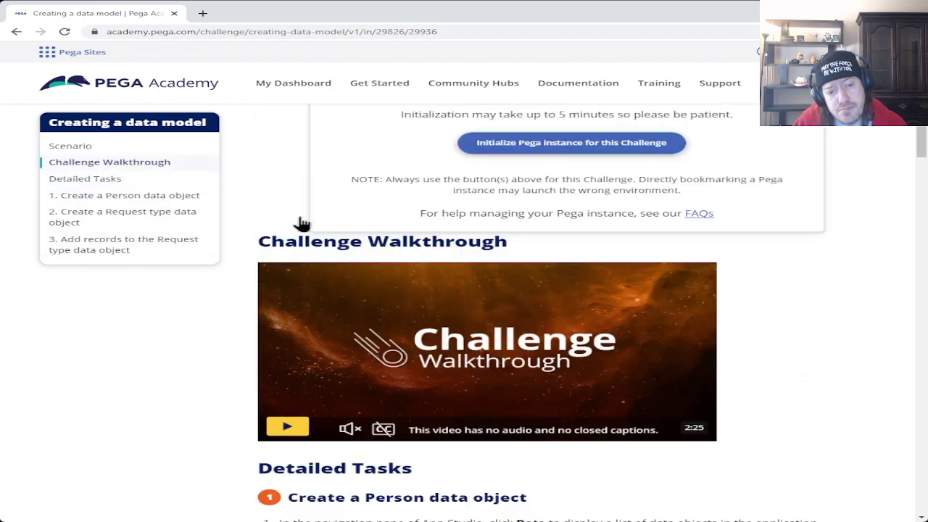
Step: Initialize the Pega instance for the Creating a data model challenge
scroll(303, 224, "up", 2)
left_click(497, 292)
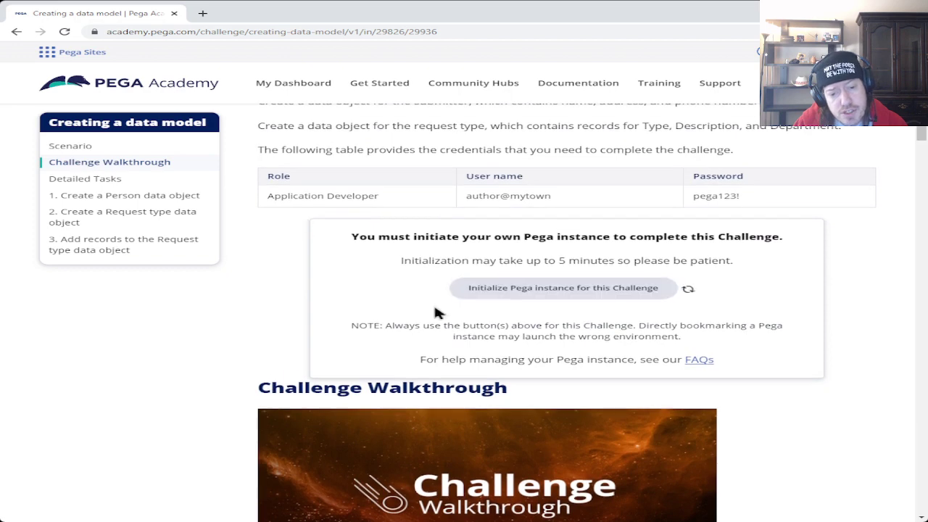
scroll(243, 275, "up", 5)
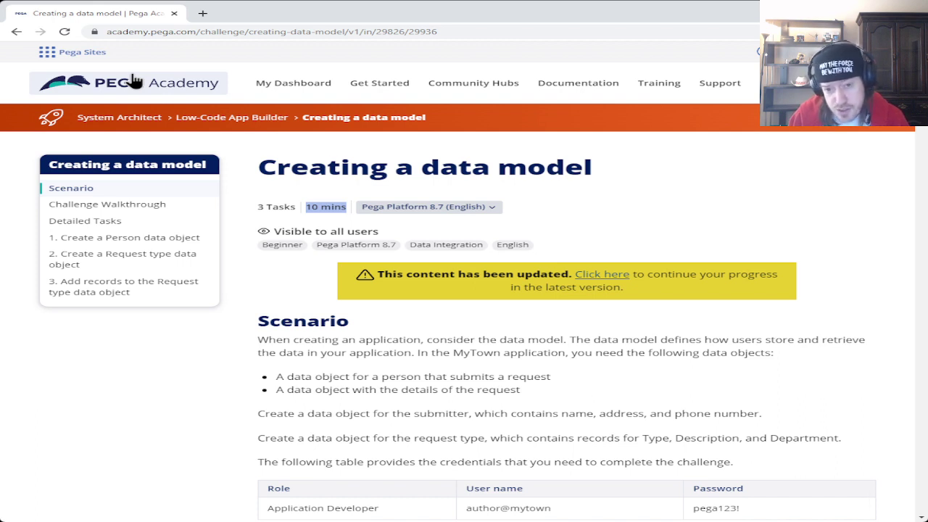
left_click(670, 96)
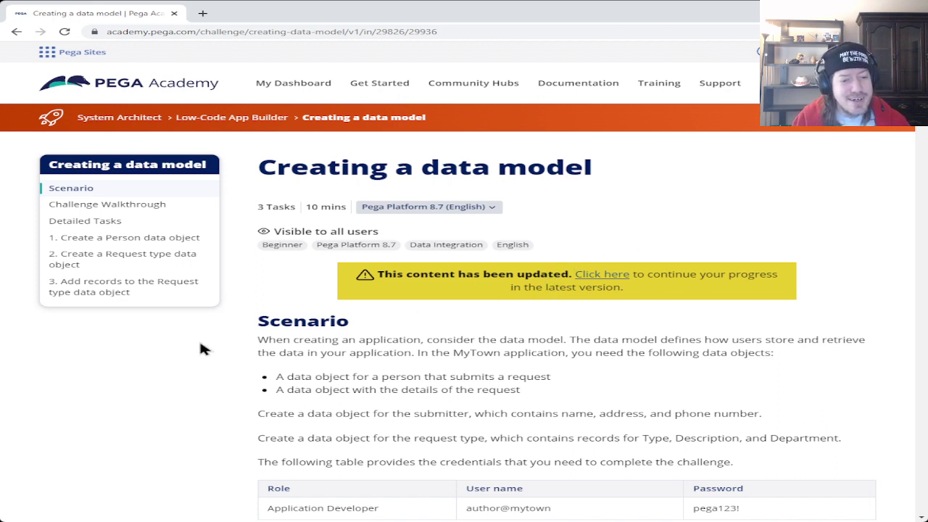
Step: Launch the challenge's Pega instance and fill in the login user name copied from the credentials table
scroll(248, 279, "down", 3)
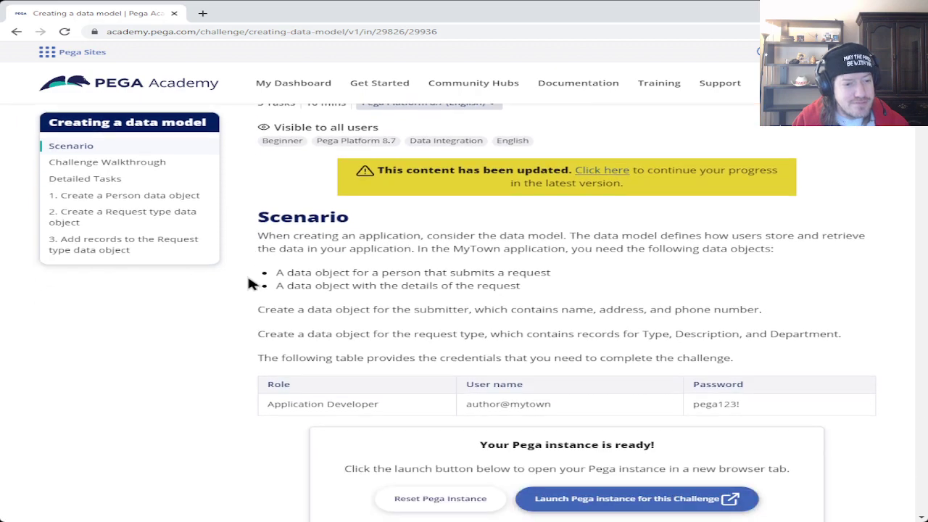
scroll(248, 283, "down", 1)
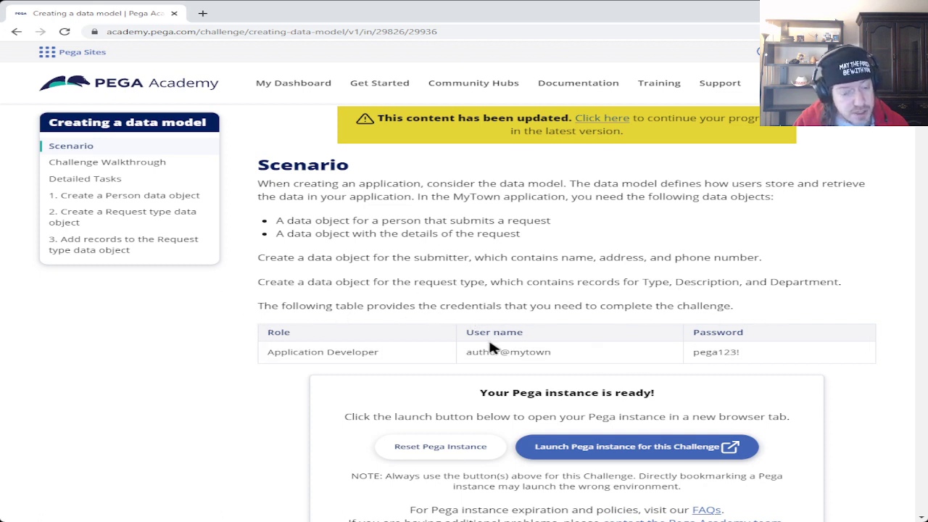
left_click_drag(468, 354, 556, 360)
key("ctrl+c")
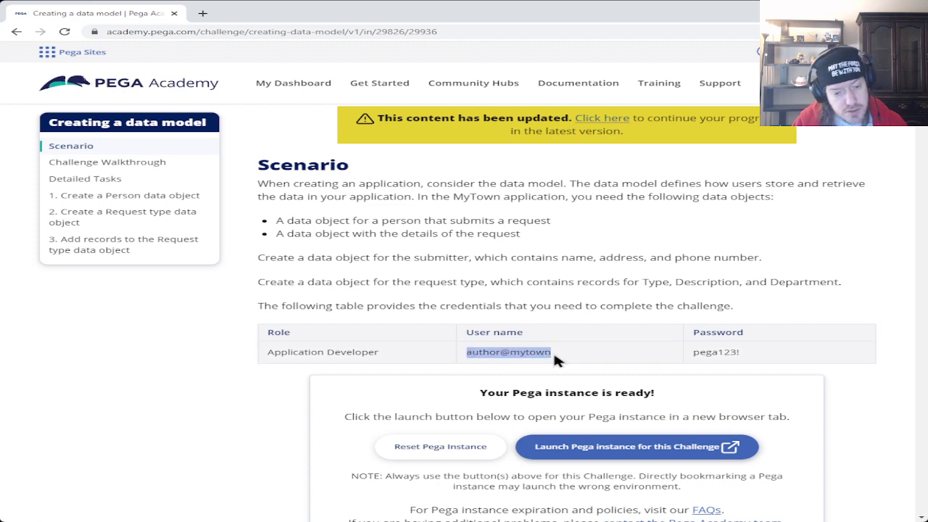
left_click(610, 452)
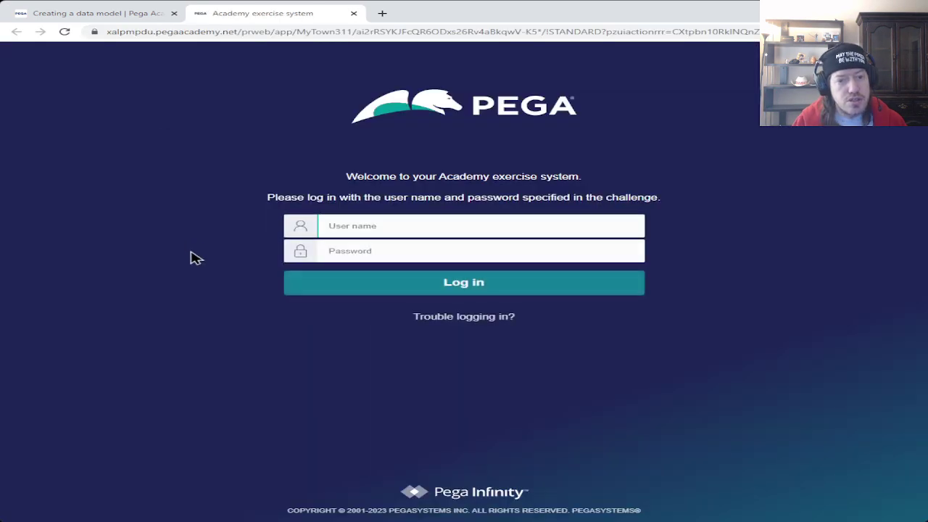
key("ctrl+v")
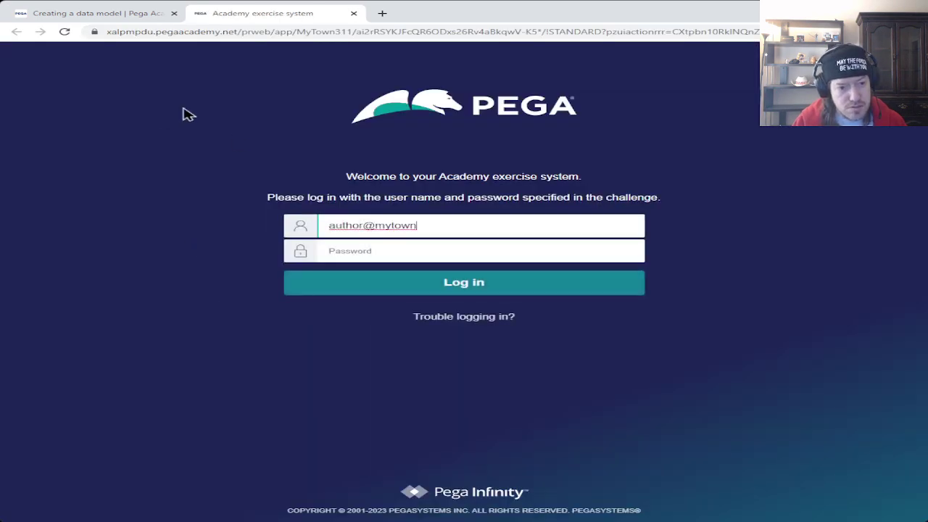
Step: Copy the Application Developer password from the challenge page into the login form's password field and log in
left_click(101, 10)
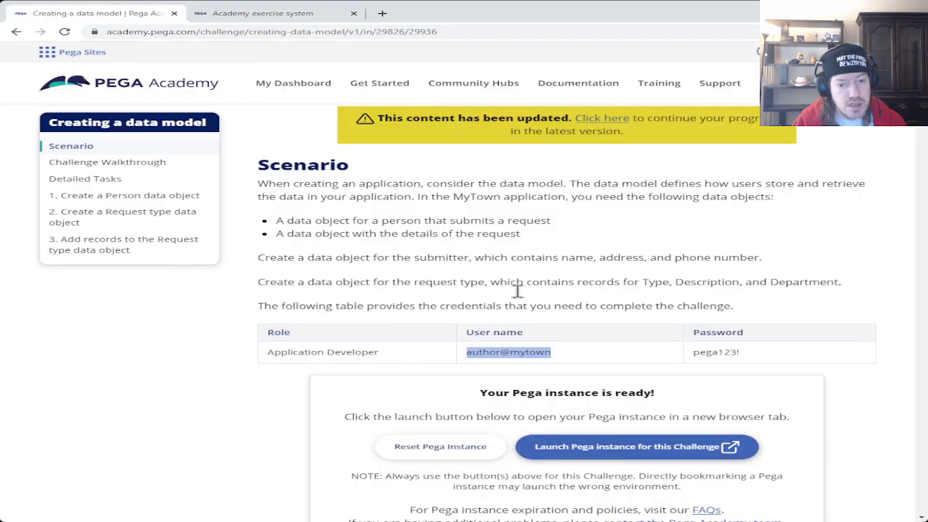
left_click(698, 351)
mouse_move(704, 352)
left_mouse_down()
mouse_move(746, 360)
mouse_move(696, 351)
left_mouse_up()
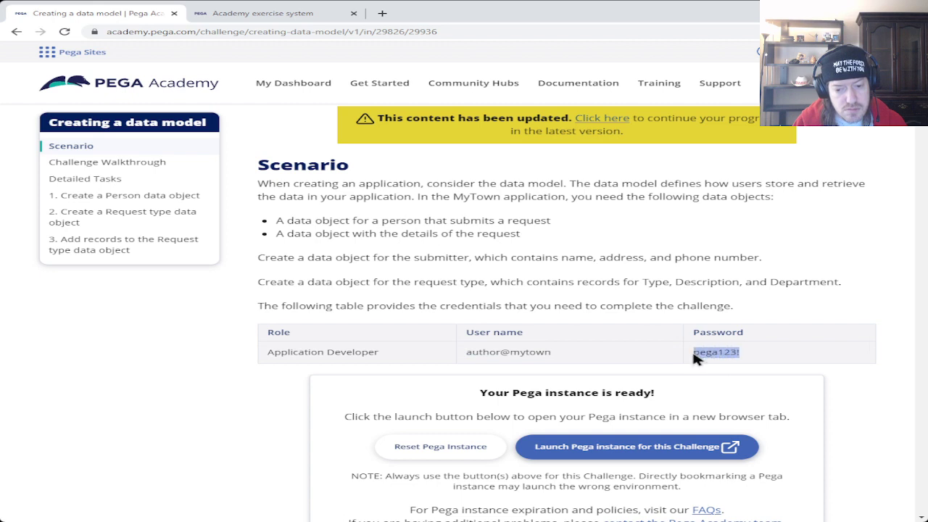
left_click(192, 17)
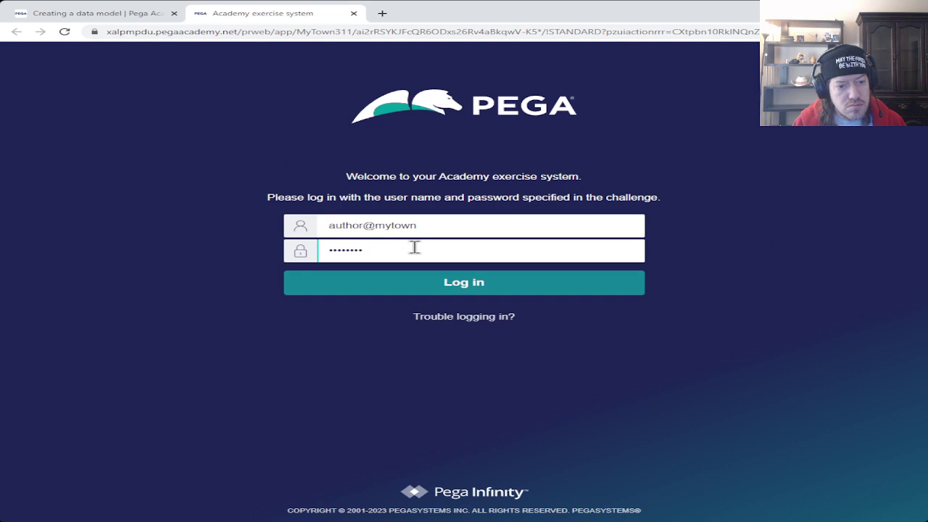
left_click(449, 286)
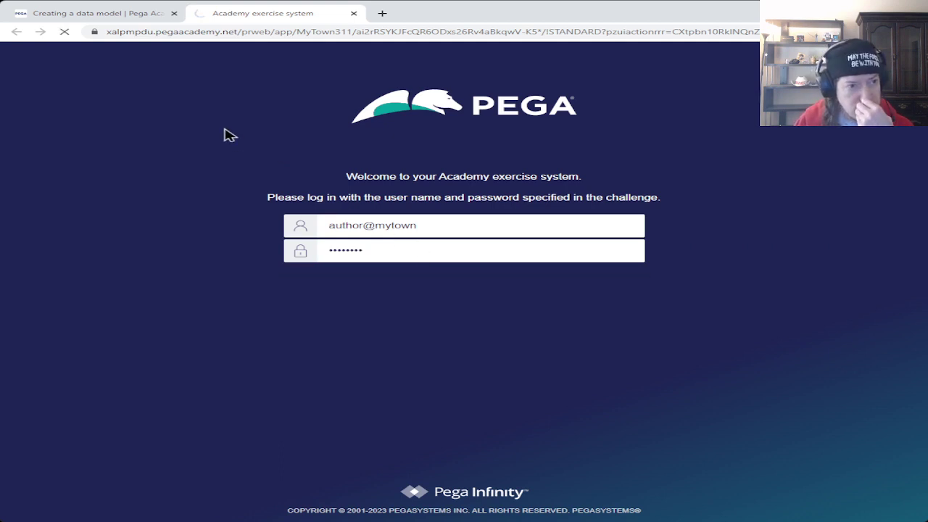
Step: Return to the challenge page and examine the first instructions for creating a Person data object
left_click(85, 16)
scroll(262, 245, "down", 1)
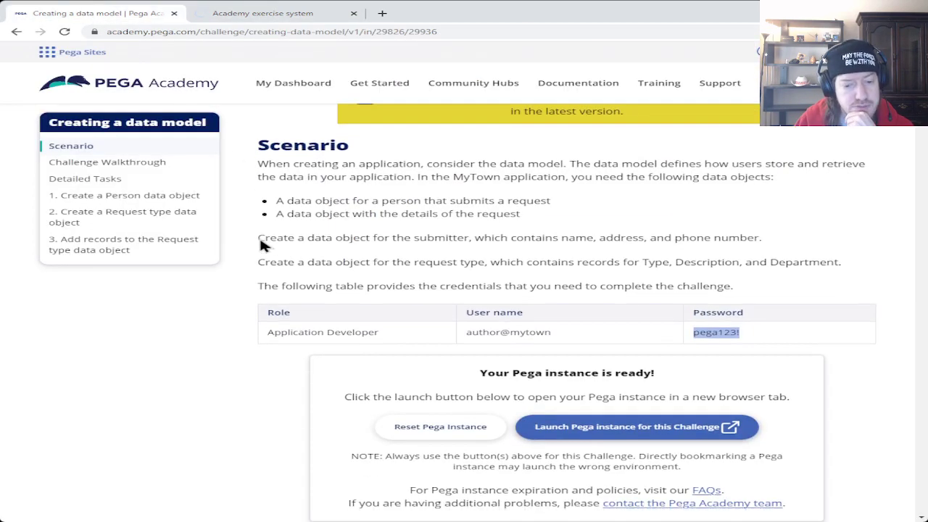
scroll(262, 245, "down", 3)
scroll(265, 235, "down", 2)
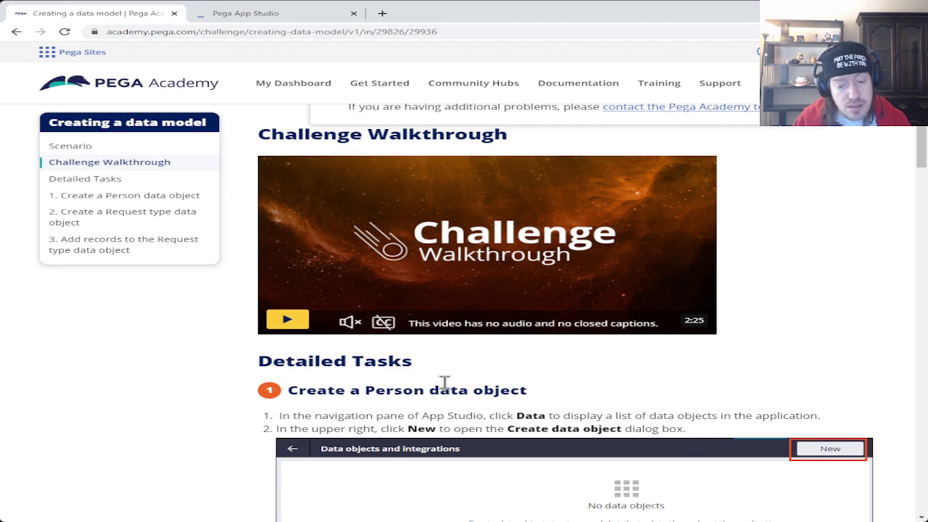
scroll(445, 382, "down", 3)
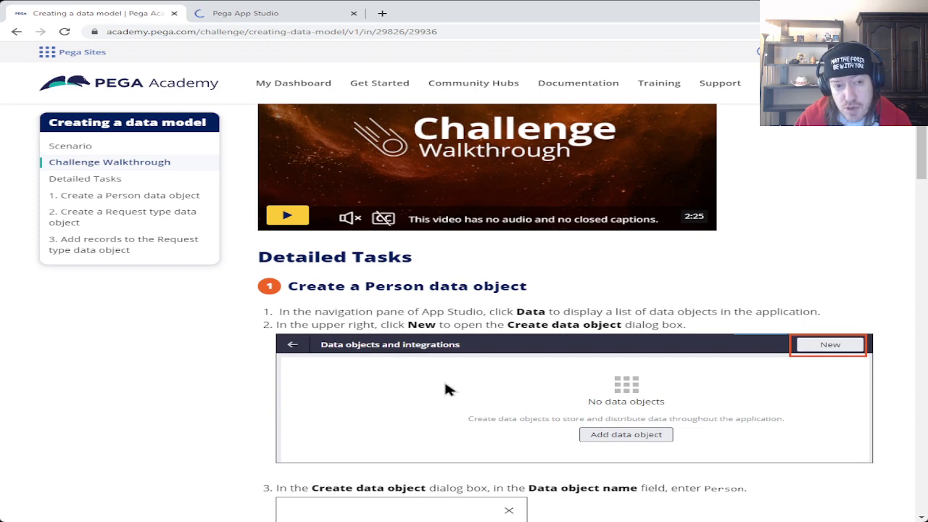
scroll(447, 390, "down", 3)
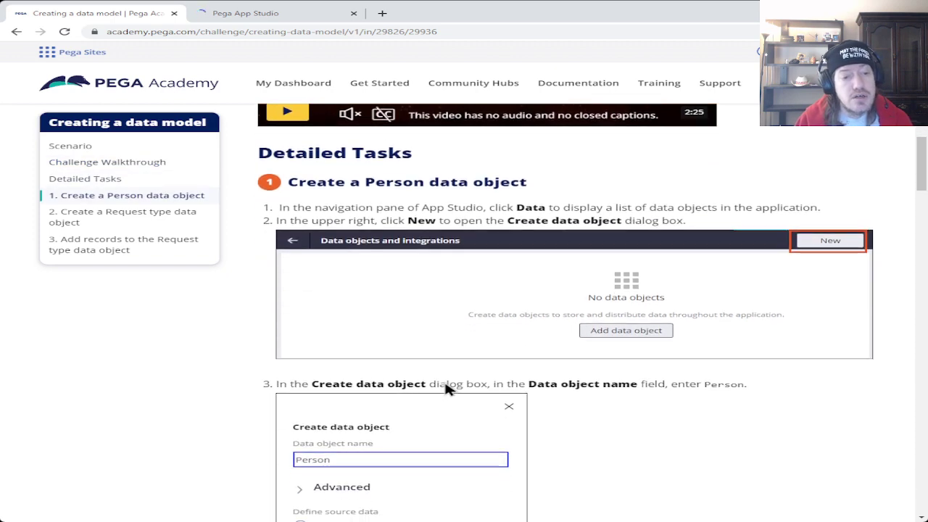
scroll(444, 382, "down", 1)
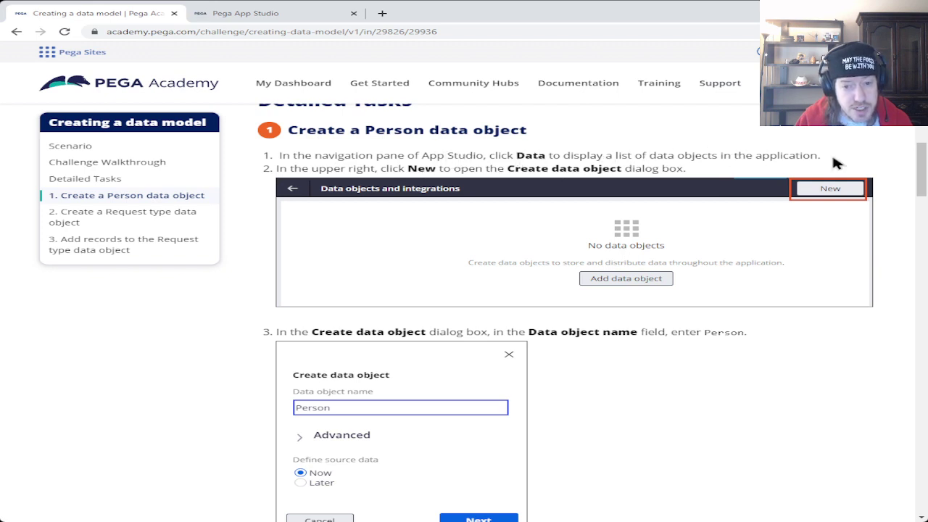
Step: Switch to Pega App Studio, look at the case types, and open the Data objects and integrations page
left_click(244, 16)
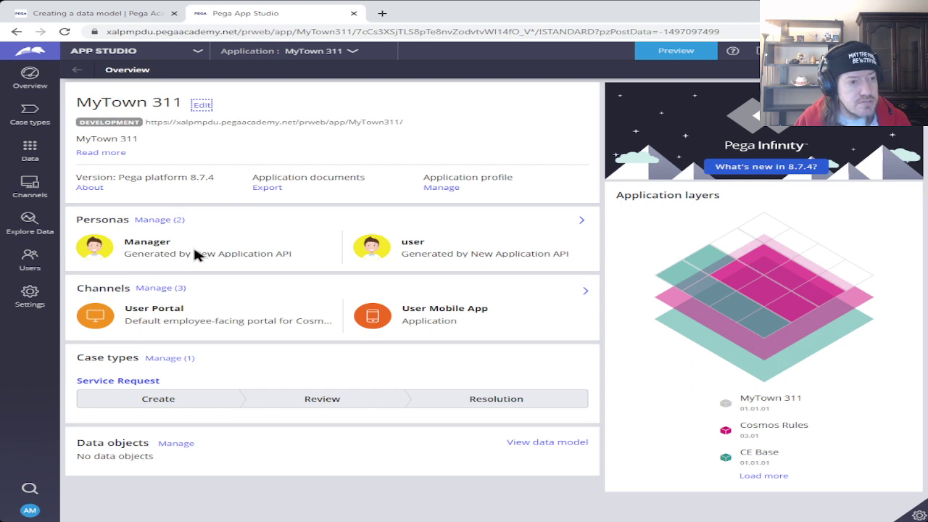
left_click(41, 118)
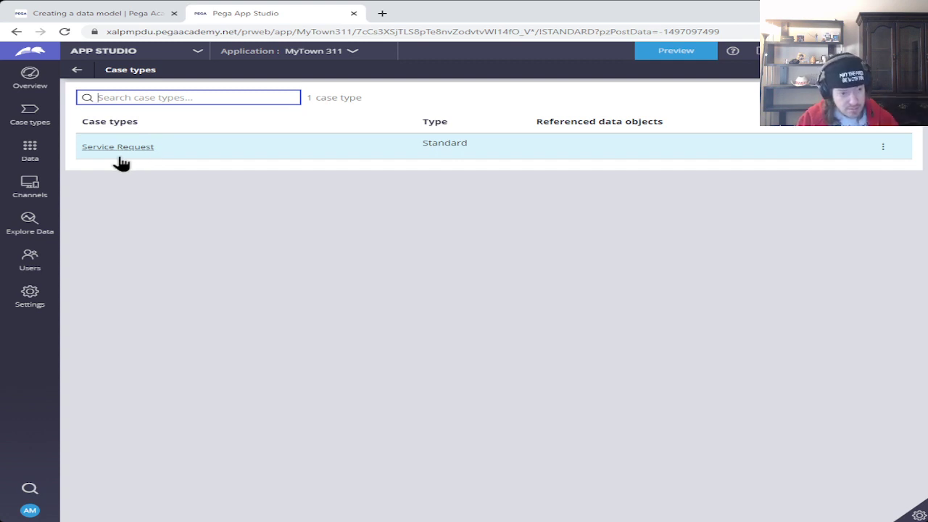
left_click(33, 150)
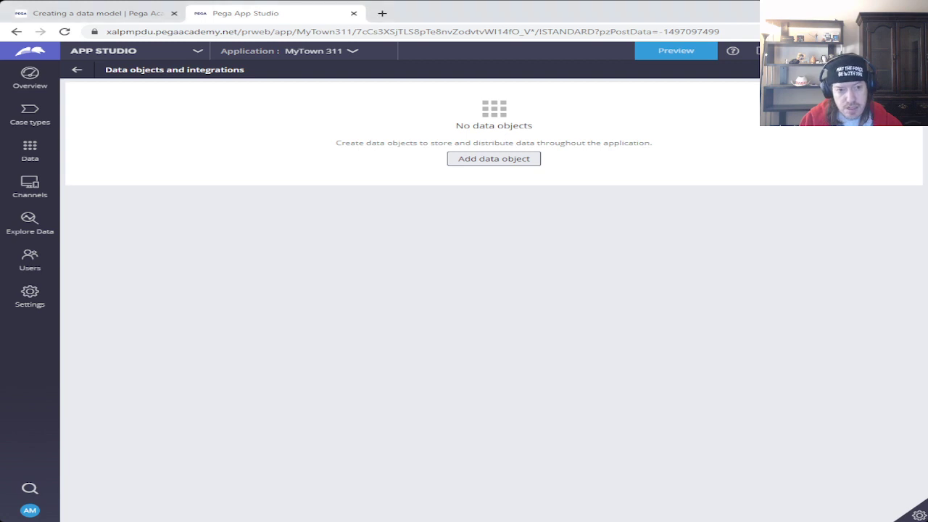
left_click(142, 14)
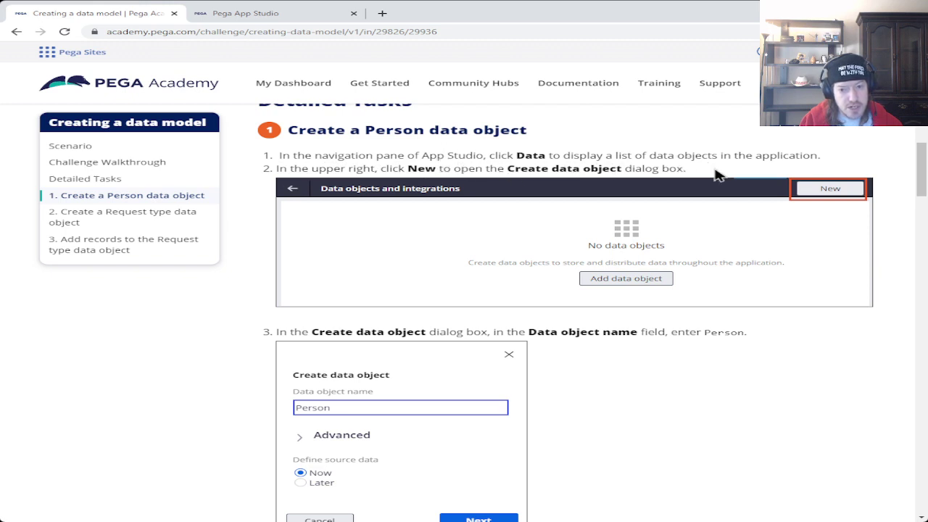
left_click(245, 21)
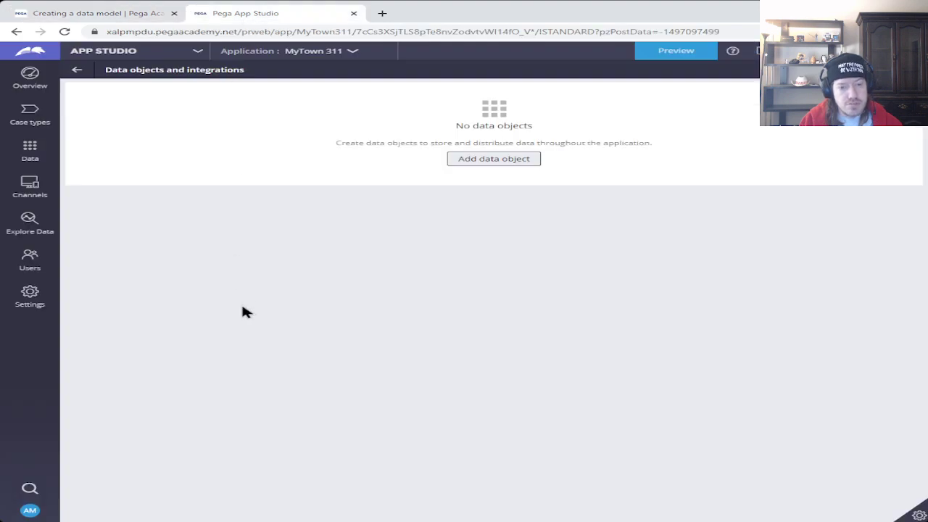
Step: Start a new data object and name it Person, as given in the challenge instructions
left_click(495, 160)
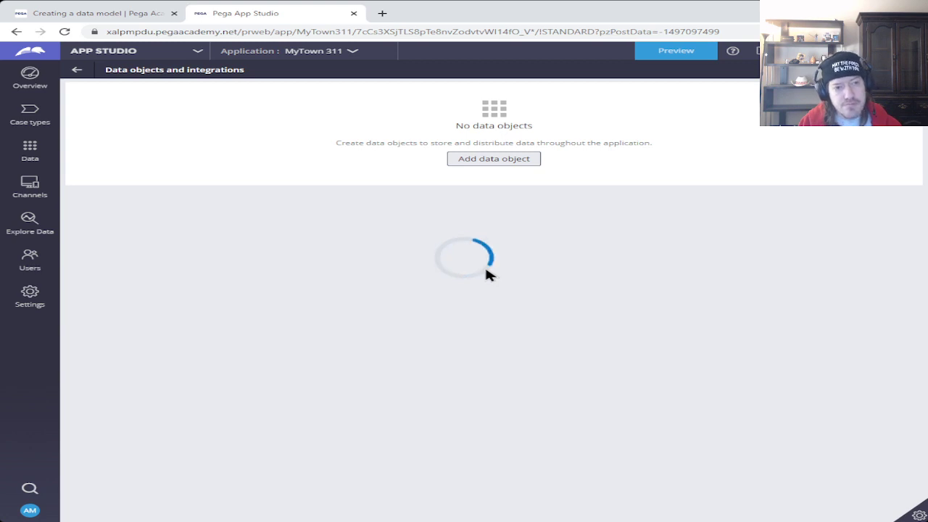
left_click(80, 15)
scroll(264, 201, "down", 3)
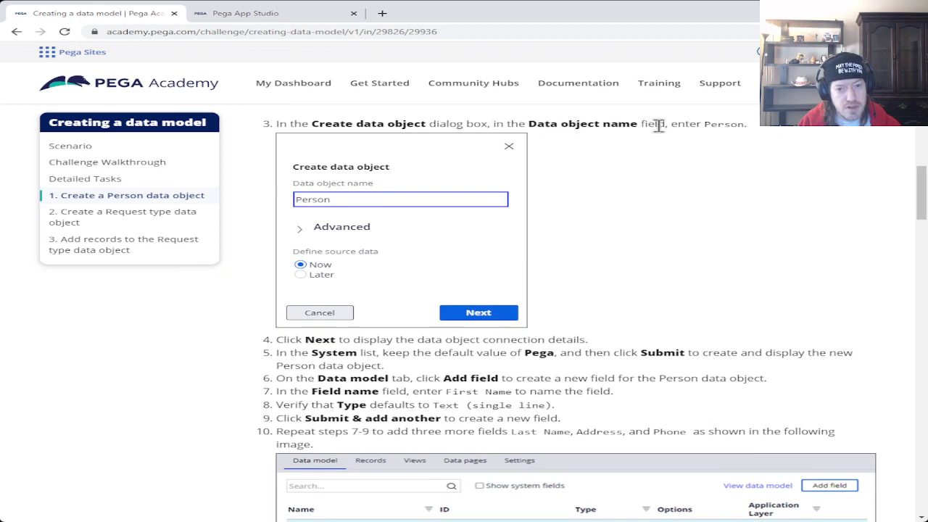
double_click(734, 124)
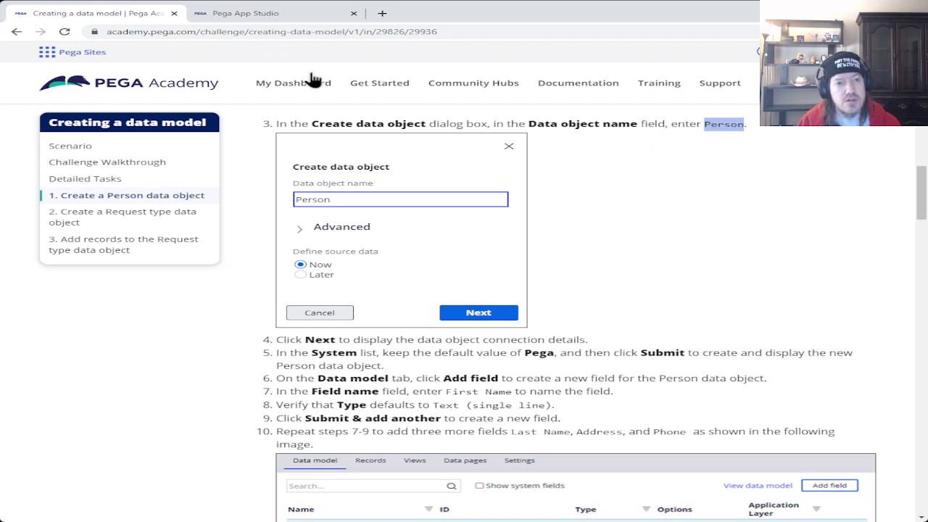
left_click(258, 14)
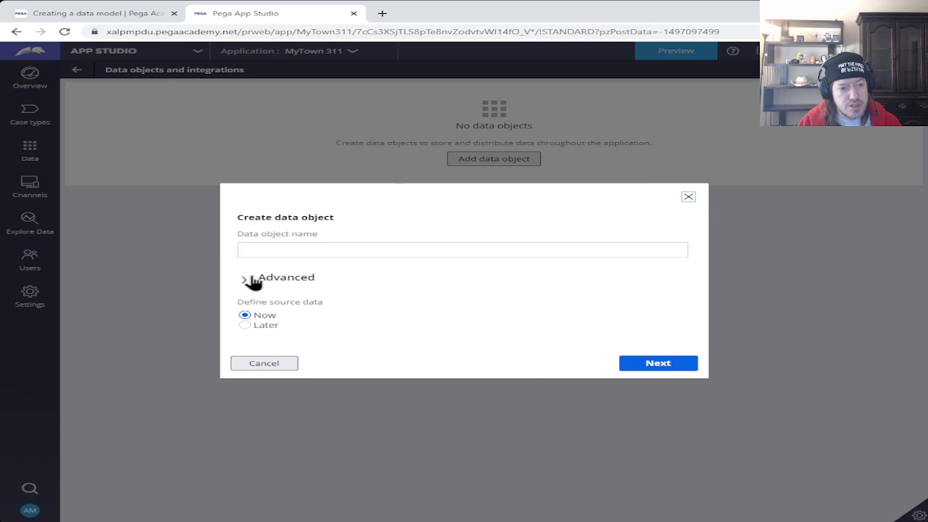
left_click(255, 249)
type("Person")
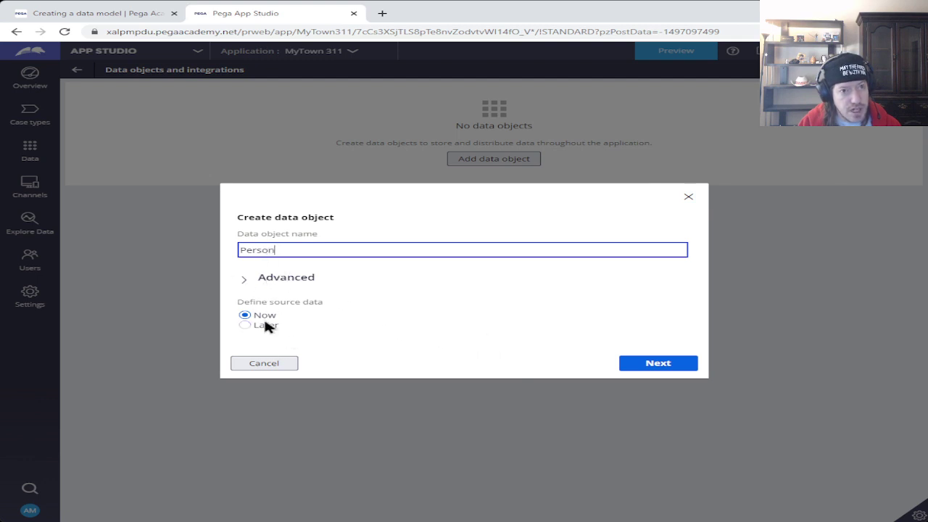
Step: Create the Person data object with its source data defined now and Pega kept as the system
left_click(124, 13)
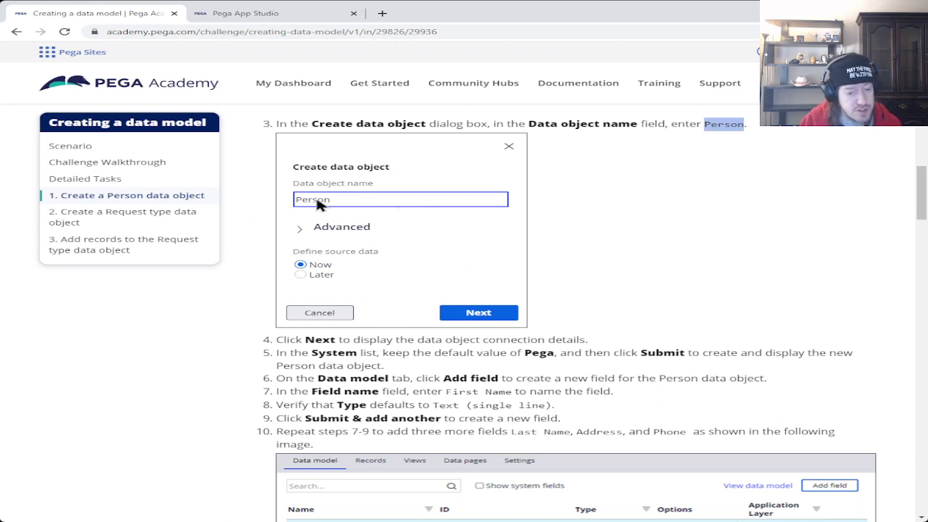
left_click(259, 14)
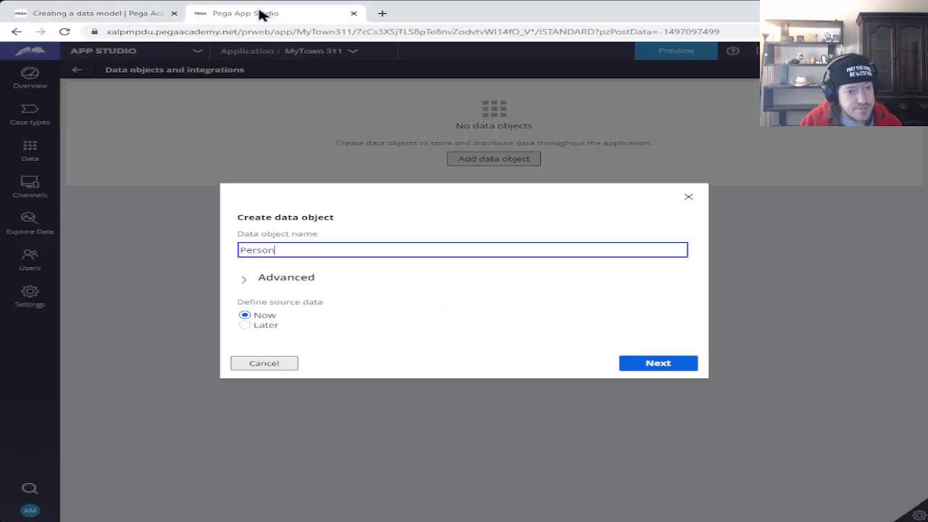
left_click(243, 279)
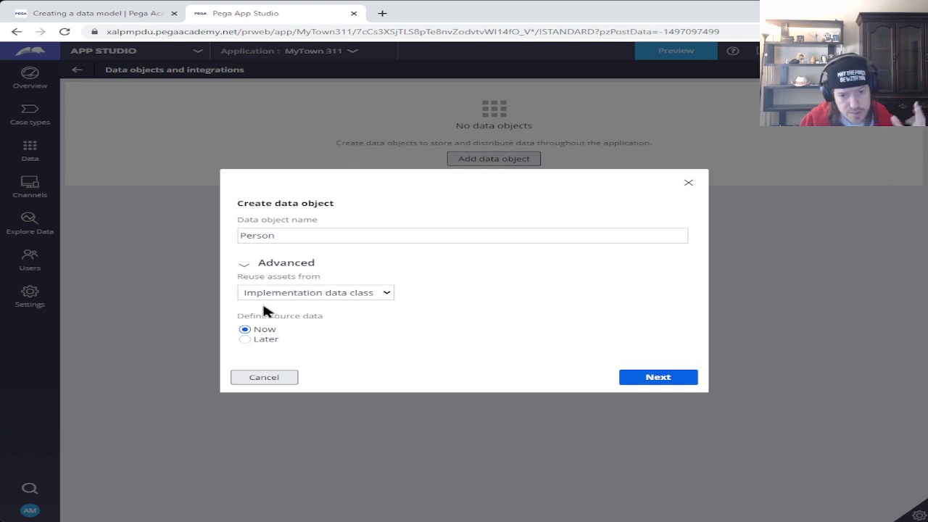
left_click(696, 377)
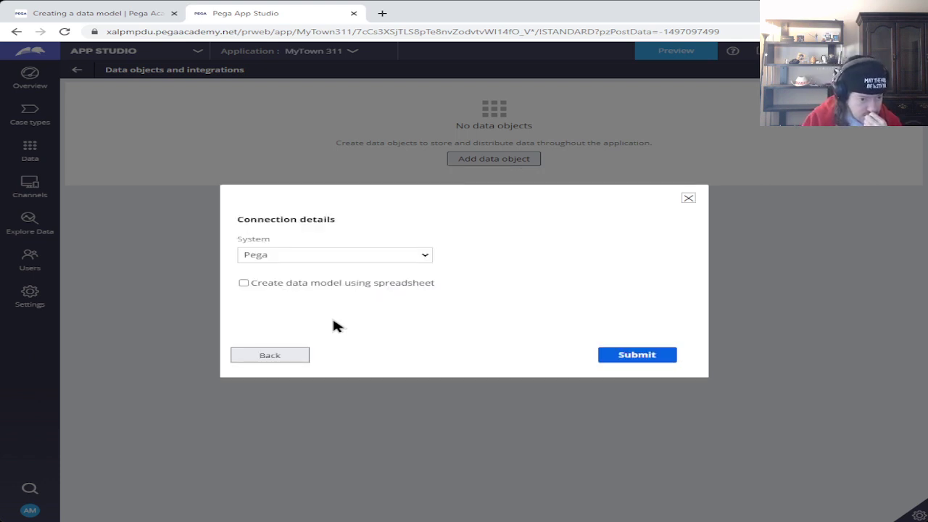
left_click(138, 15)
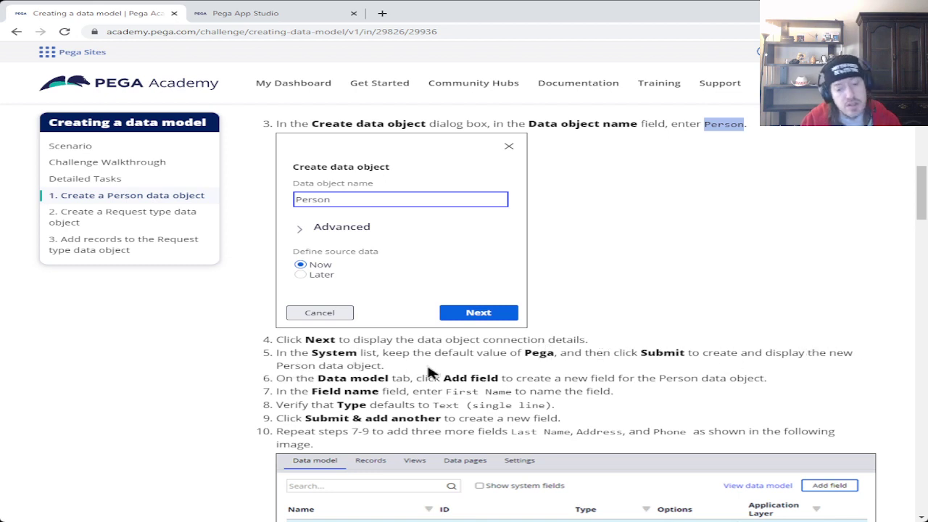
left_click(245, 14)
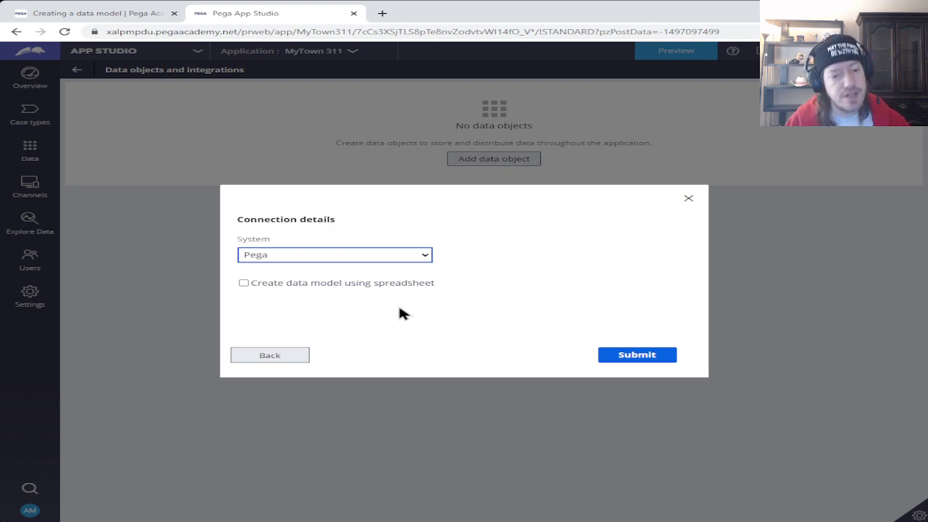
left_click(645, 356)
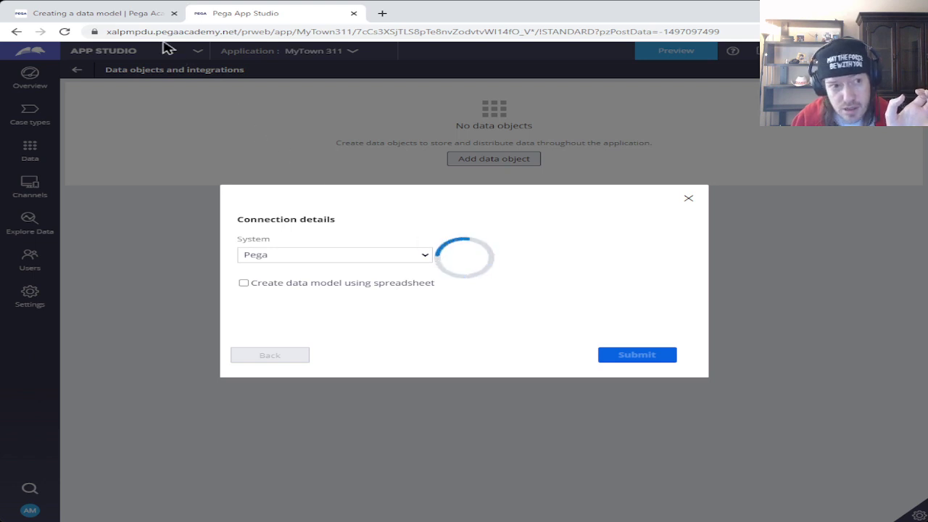
Step: Look over the Person data model in App Studio and read the challenge instructions for adding its fields
left_click(126, 15)
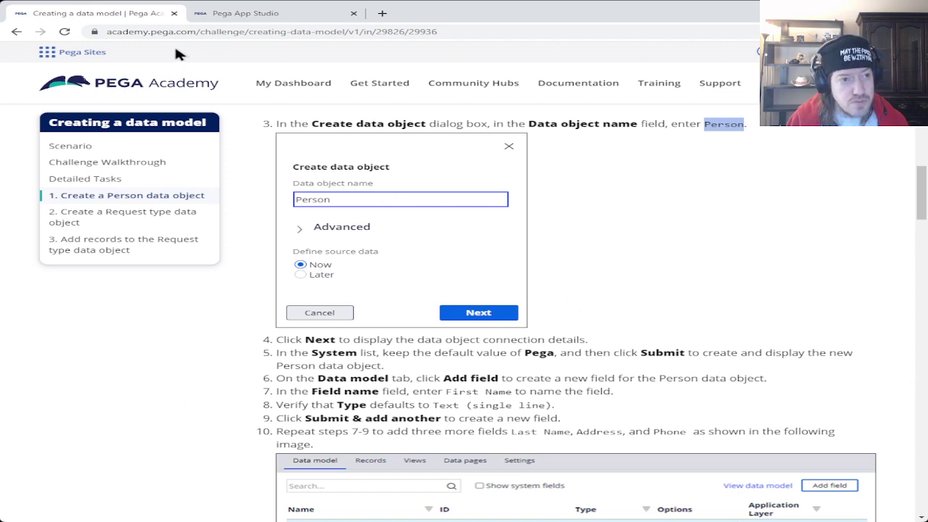
left_click(274, 14)
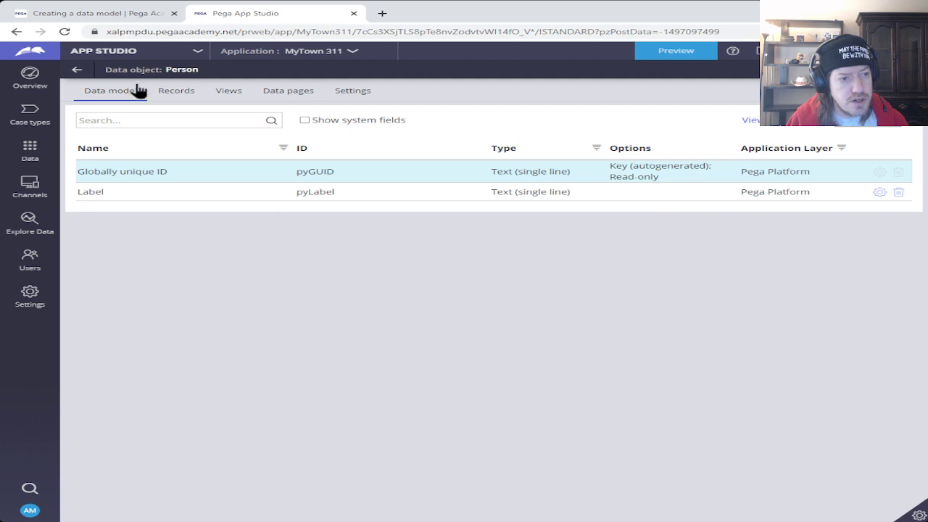
mouse_move(181, 70)
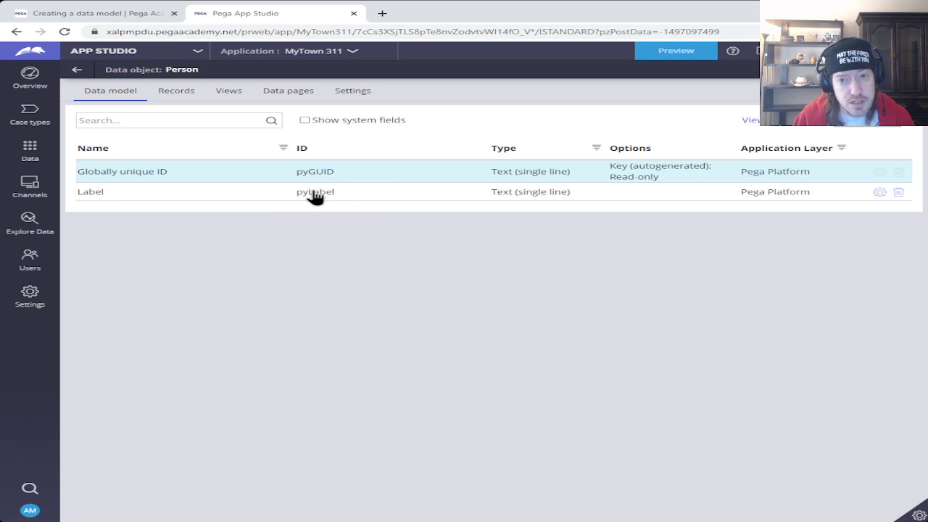
left_click(113, 16)
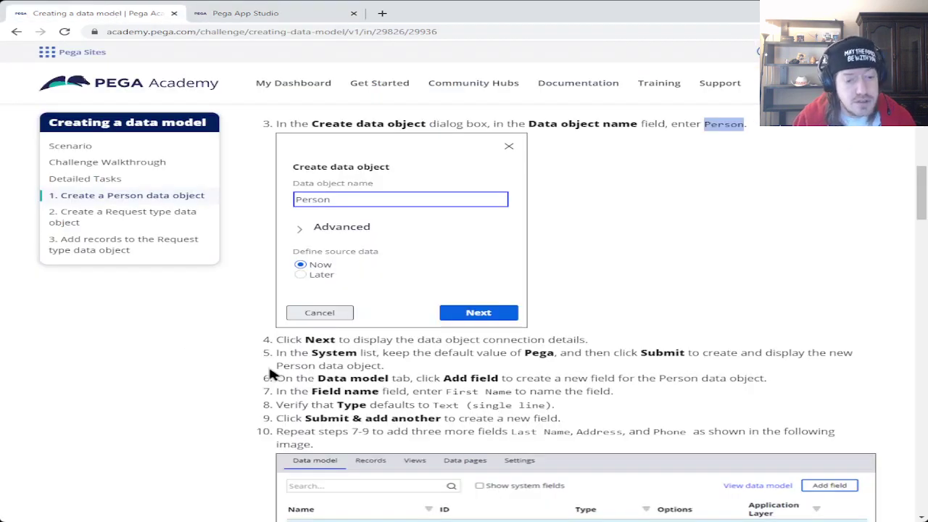
scroll(239, 321, "down", 1)
scroll(239, 321, "down", 2)
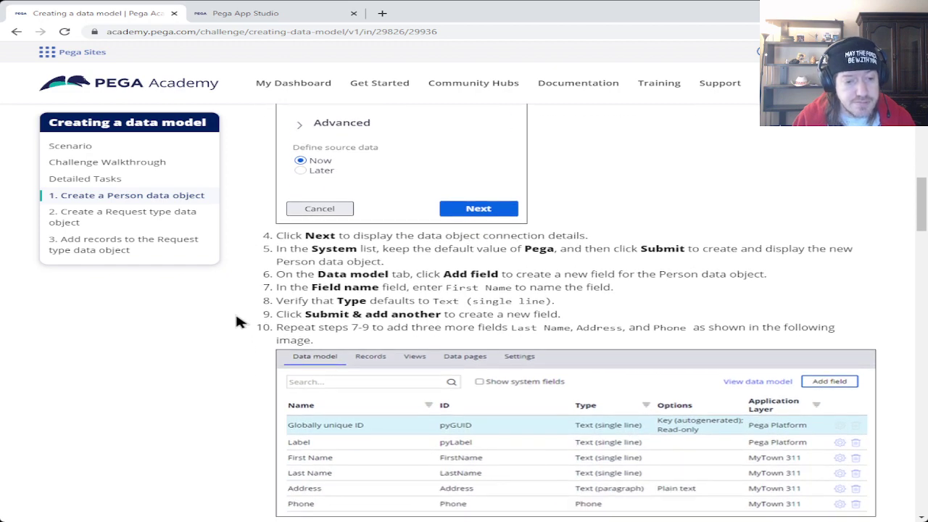
scroll(239, 321, "down", 1)
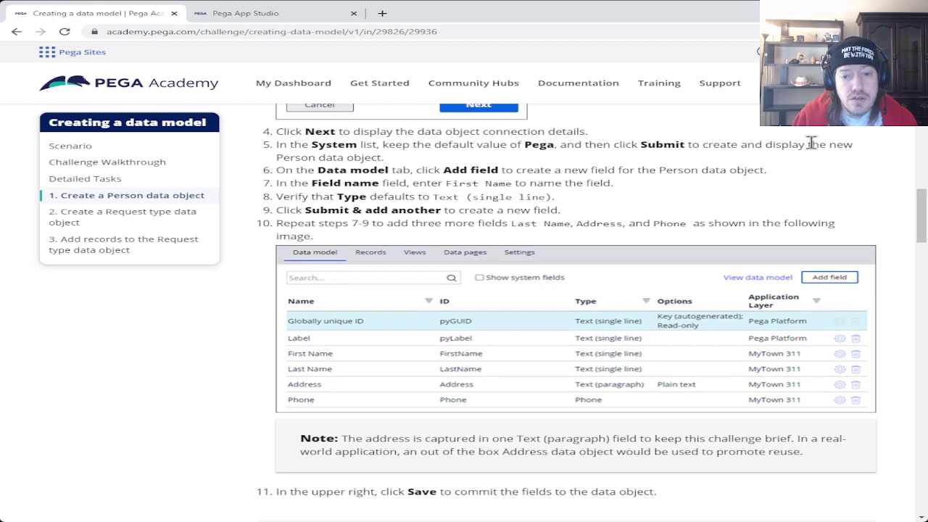
left_click_drag(275, 169, 783, 174)
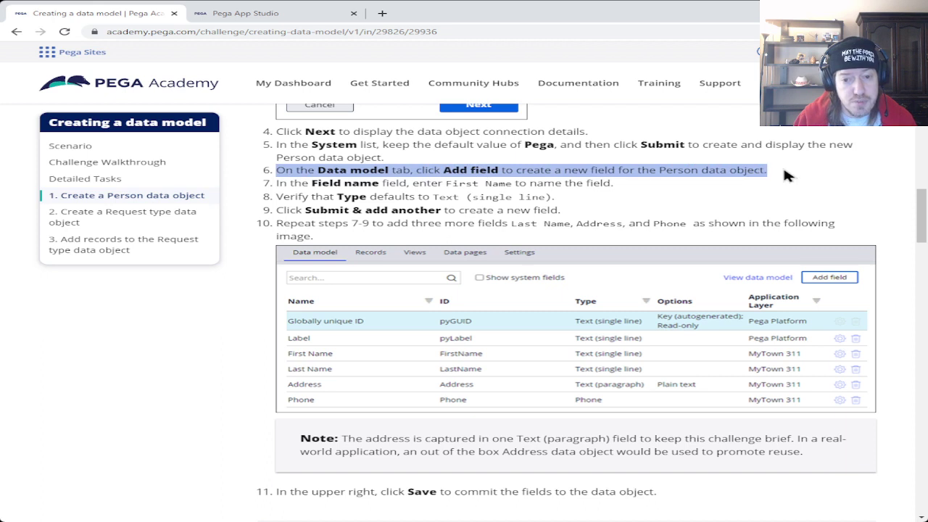
Step: Begin adding a field to Person in App Studio and name it First Name, copied from the challenge instructions
left_click(250, 14)
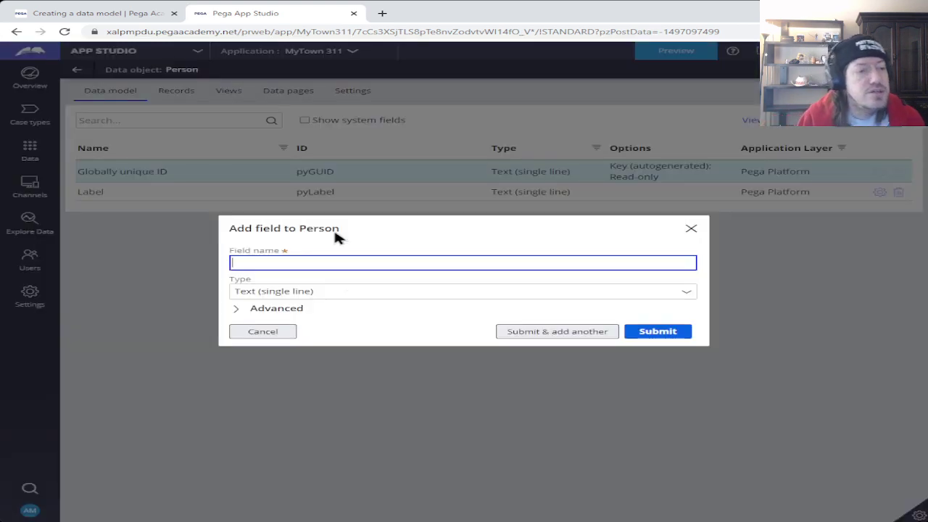
left_click(99, 13)
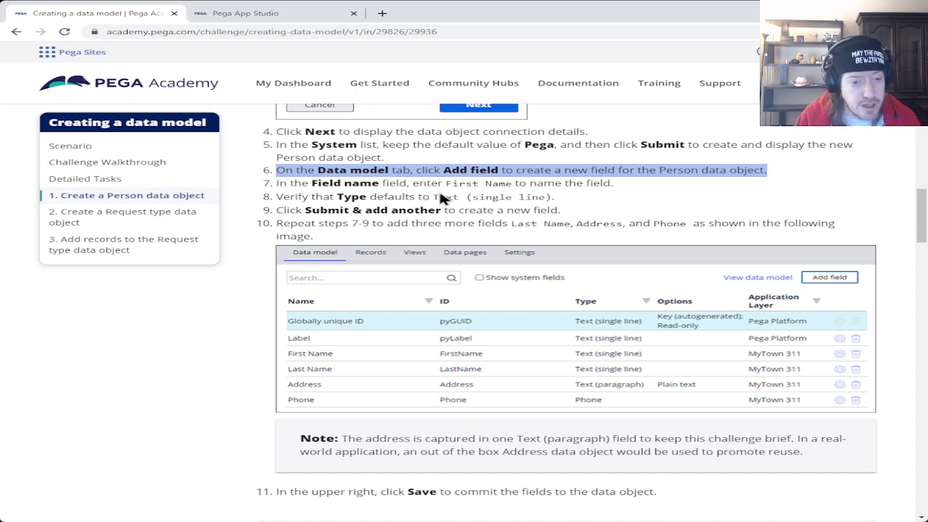
left_click_drag(447, 183, 515, 186)
key("ctrl+c")
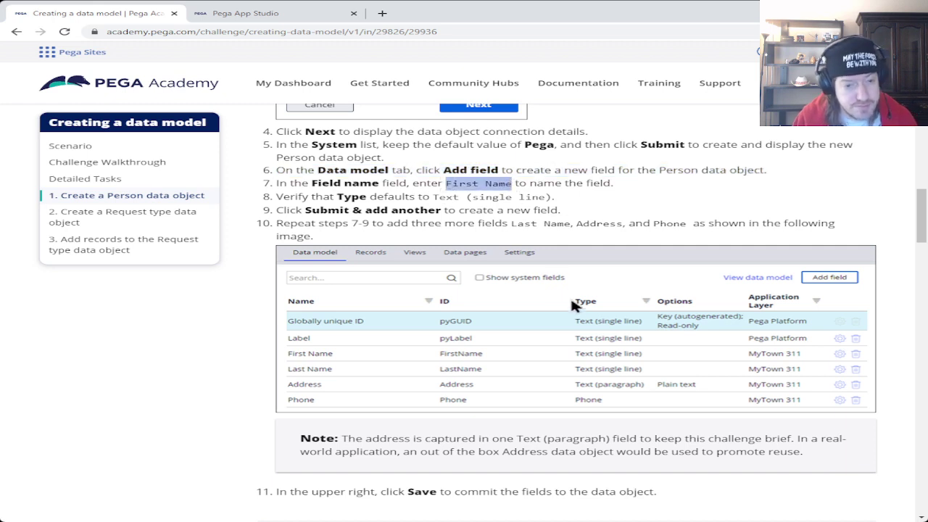
left_click(239, 13)
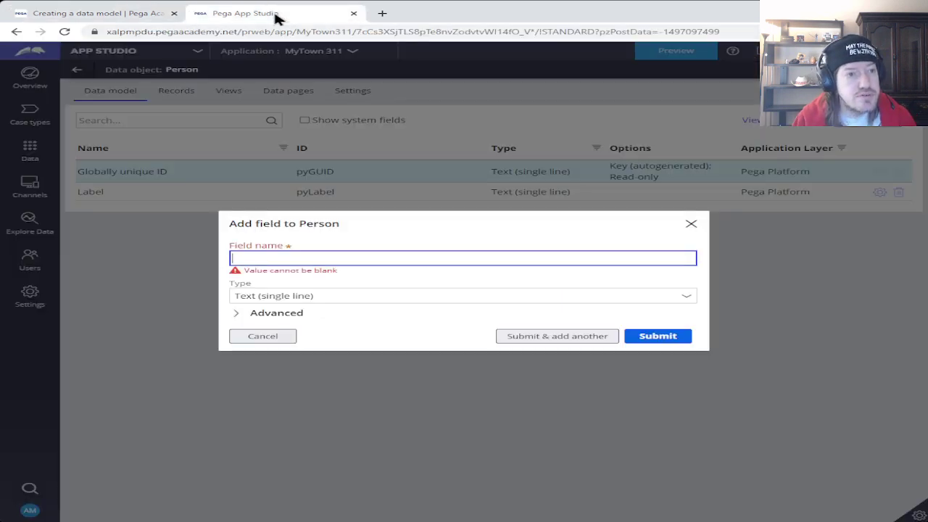
left_click(349, 262)
key("ctrl+v")
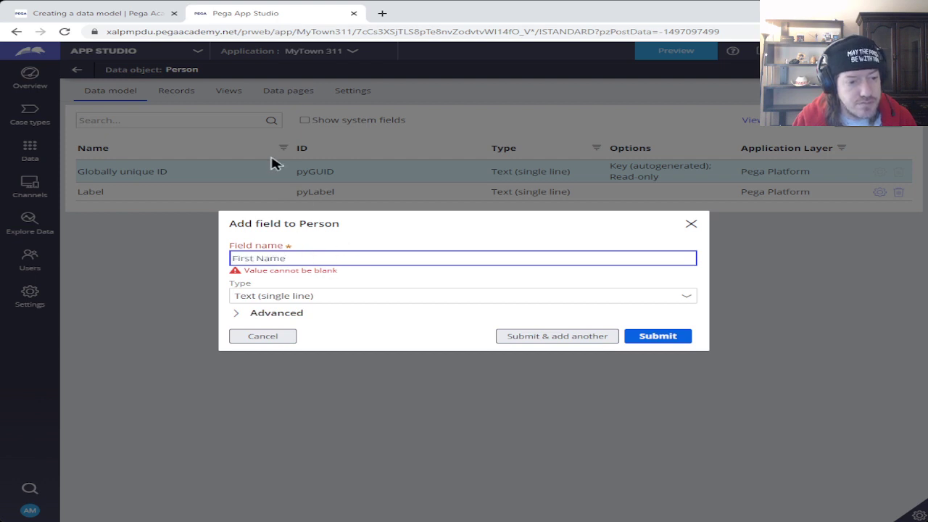
Step: Check the First Name field's type against the challenge instructions and inspect its advanced settings
left_click(158, 16)
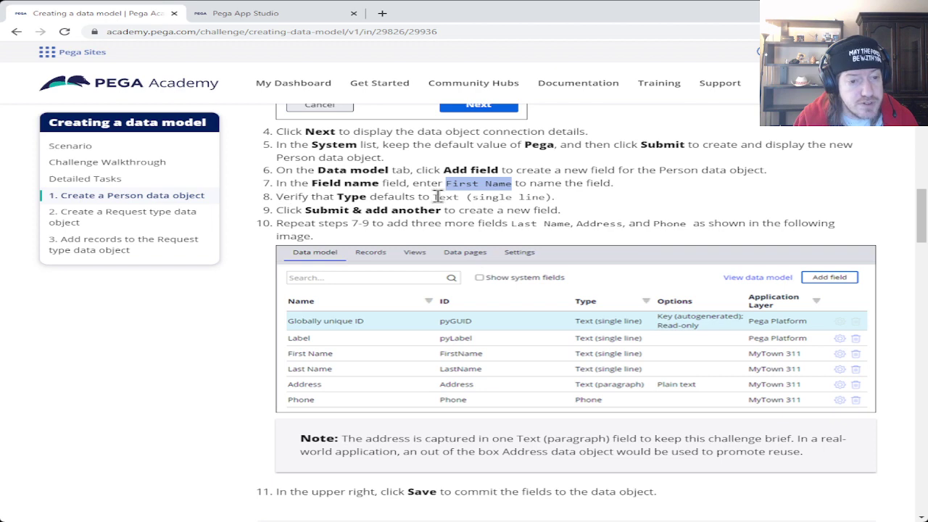
left_click(244, 16)
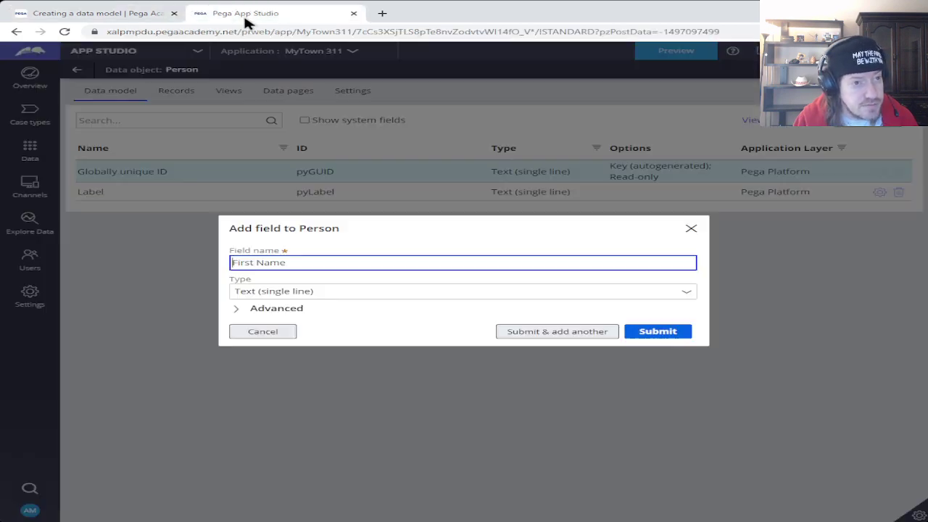
left_click(94, 15)
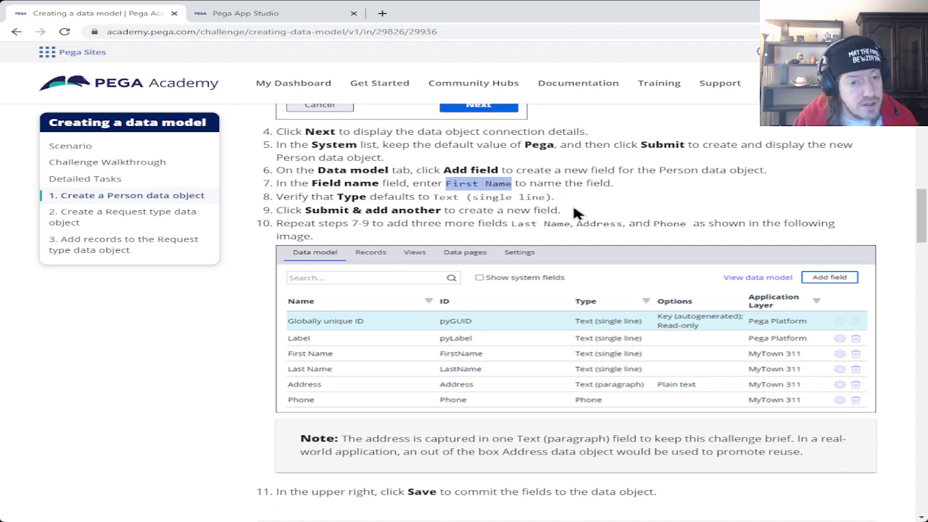
left_click(236, 15)
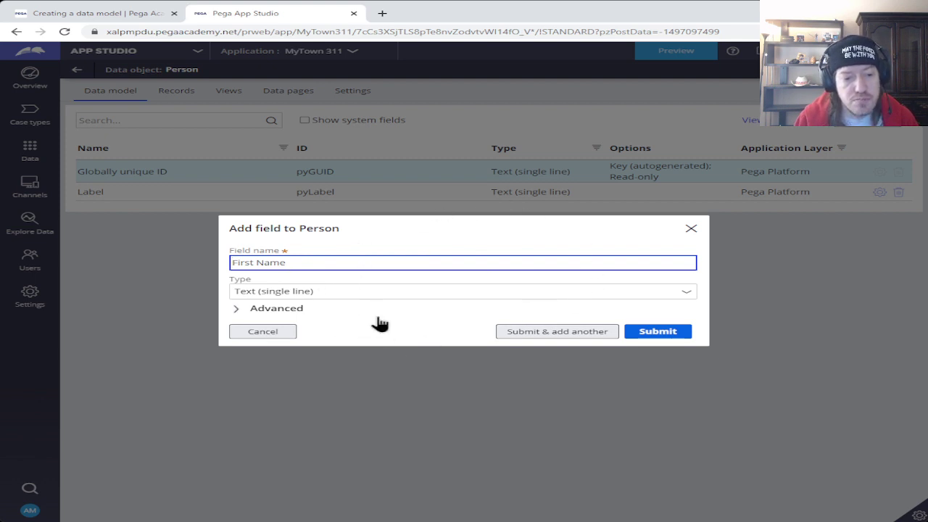
left_click(236, 312)
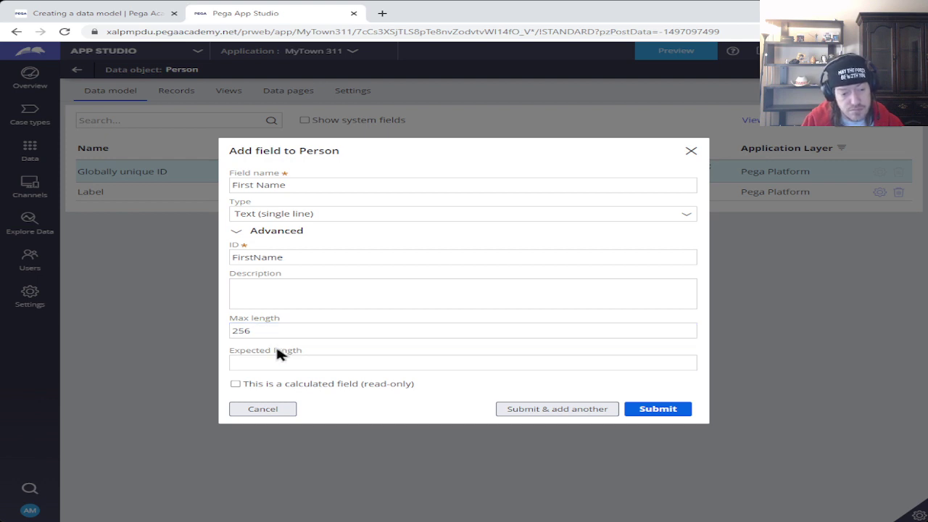
left_click(278, 363)
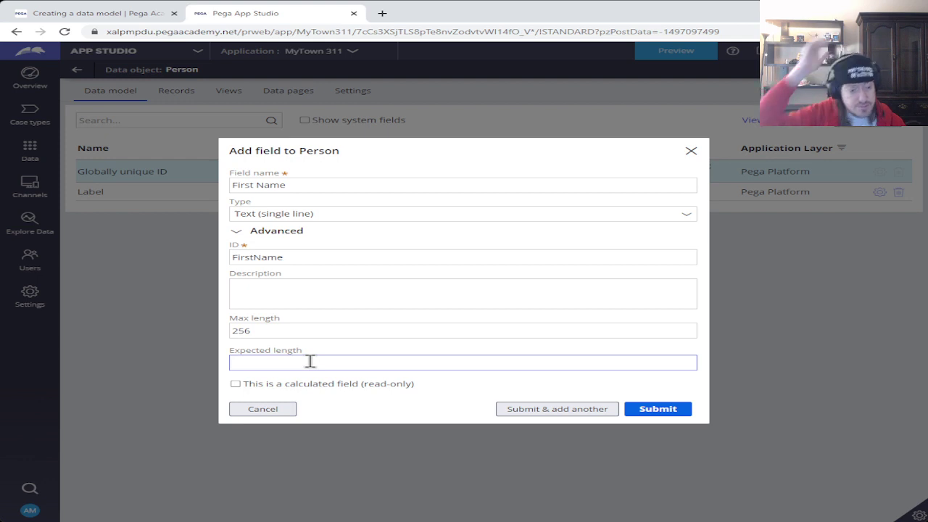
left_click(236, 231)
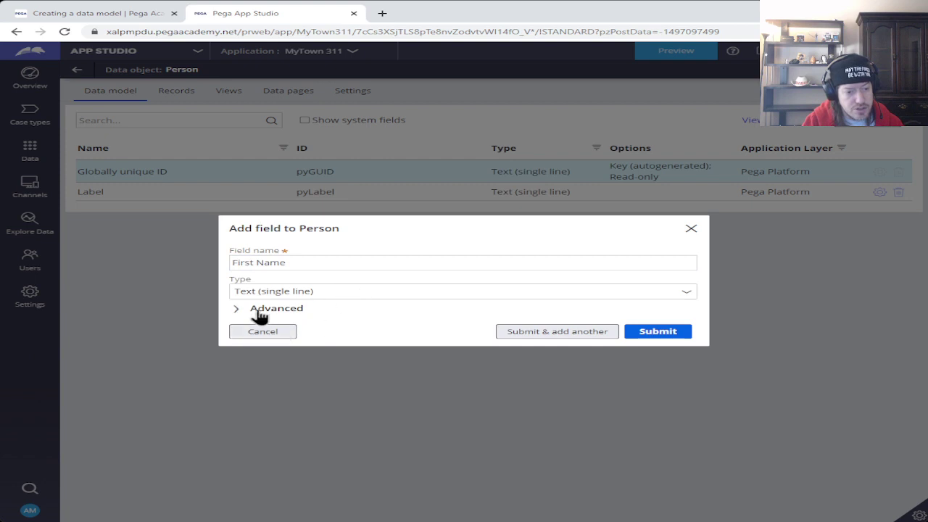
Step: Return to the challenge page and examine the instructions for the Last Name, Address and Phone fields and their types
left_click(147, 8)
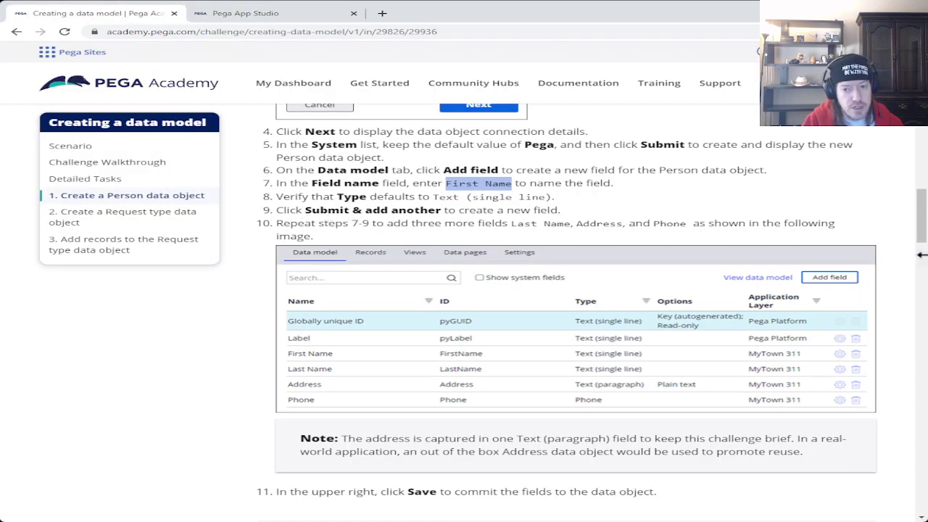
left_click_drag(924, 230, 924, 238)
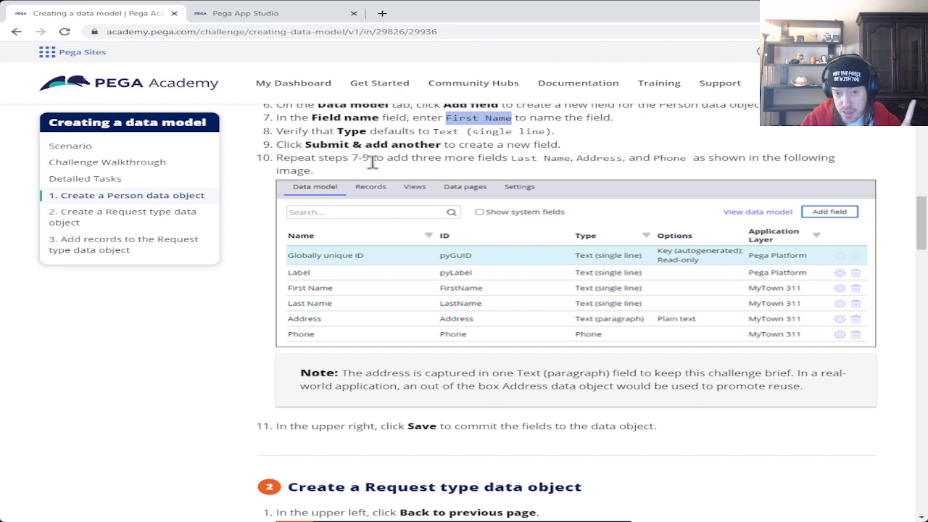
double_click(663, 157)
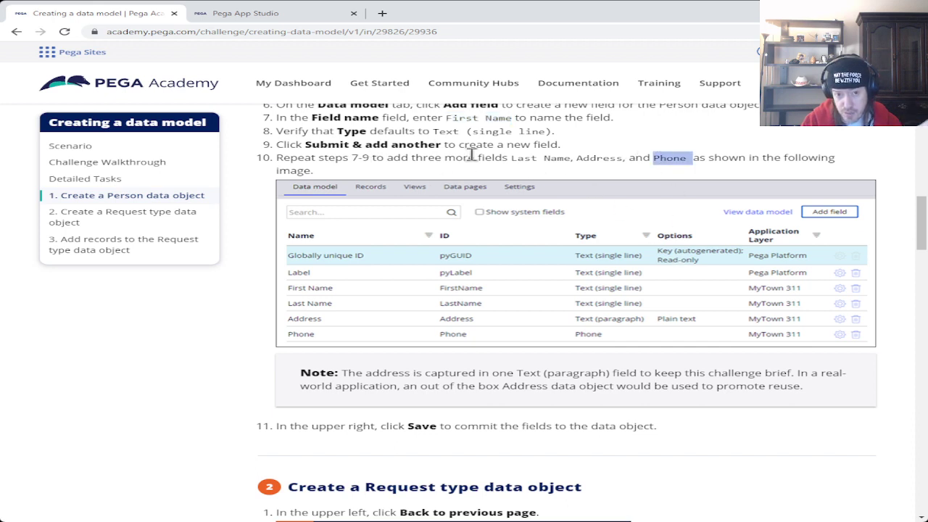
left_click_drag(433, 131, 560, 142)
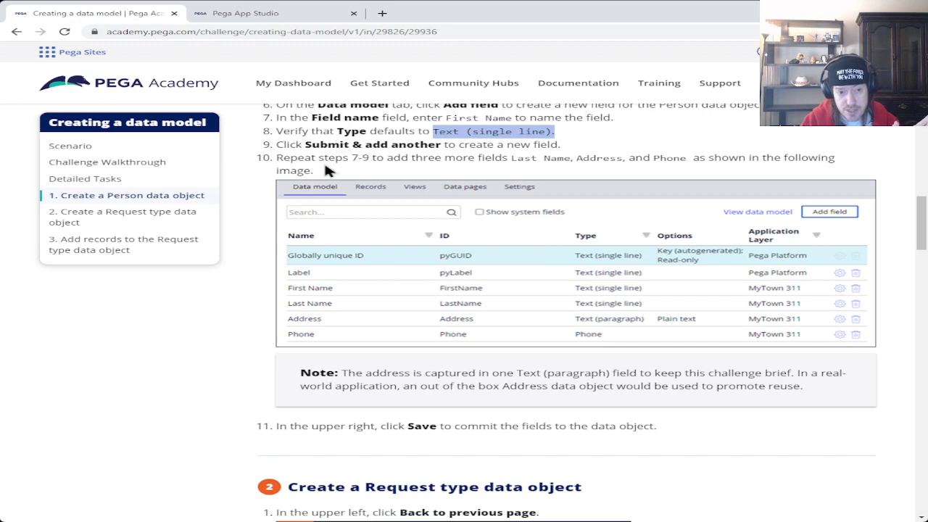
Step: Review the challenge's instruction to repeat steps 7-9, and submit the First Name field in App Studio with another field to follow
left_click_drag(351, 157, 397, 159)
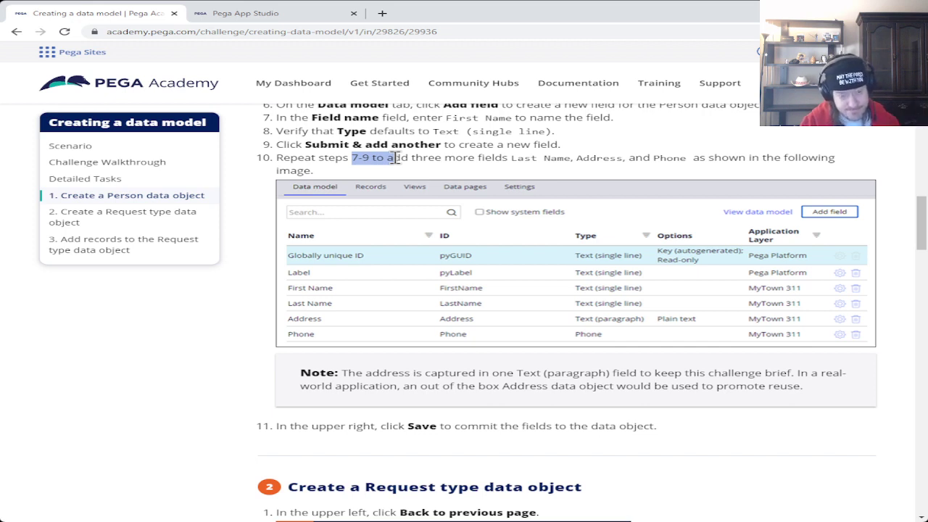
left_click_drag(397, 158, 378, 158)
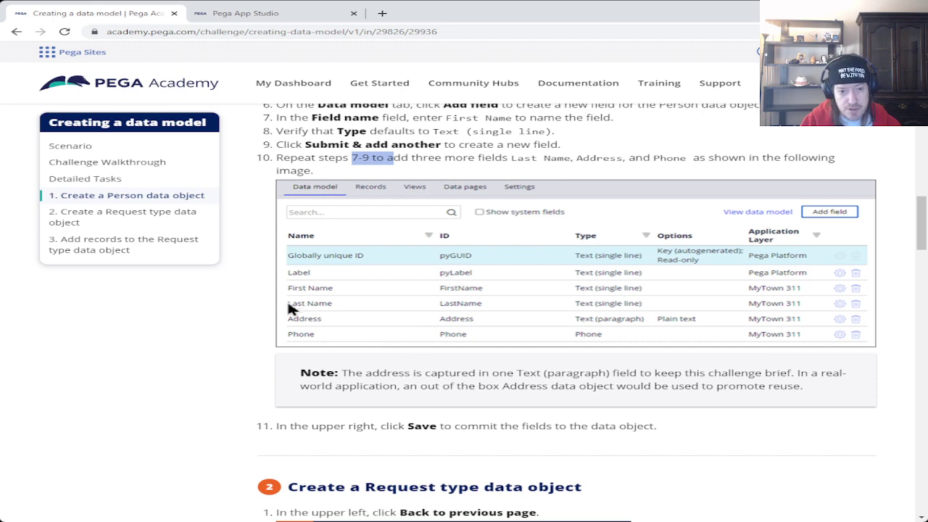
left_click(248, 20)
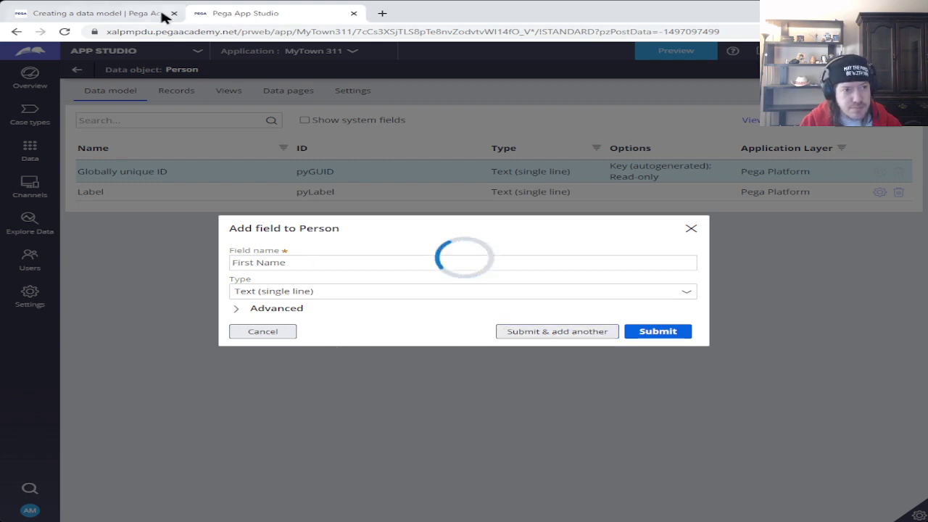
Step: Copy Last Name from the challenge page and submit it as a Text (single line) field on Person in App Studio, continuing with another field
left_click(141, 15)
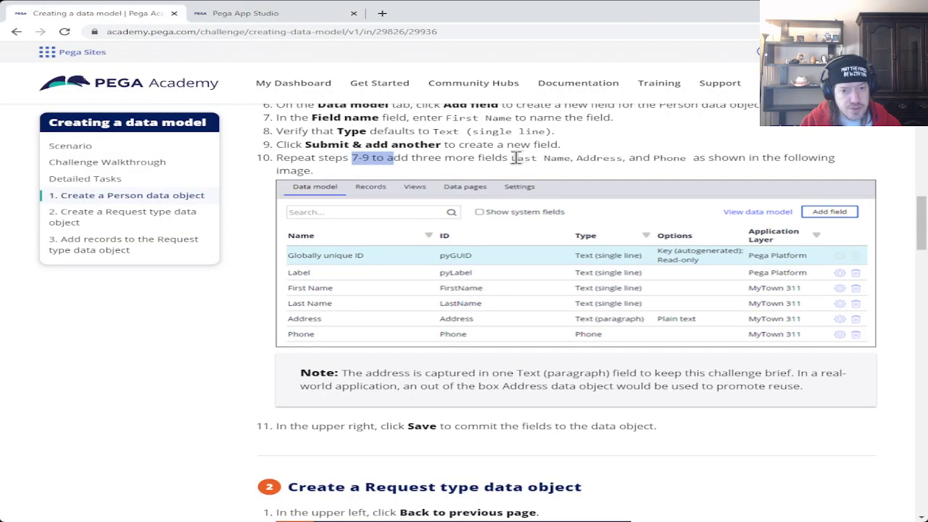
left_click_drag(510, 154, 573, 159)
key("ctrl+c")
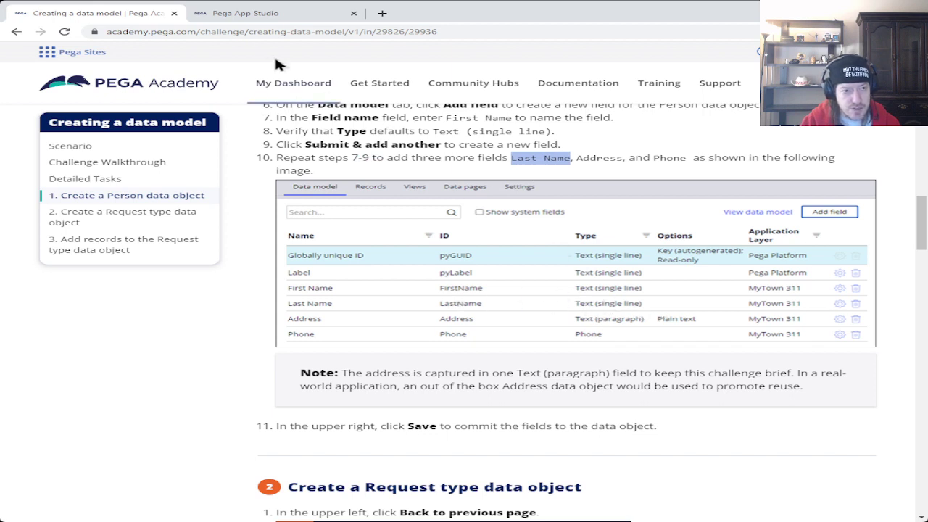
left_click(246, 15)
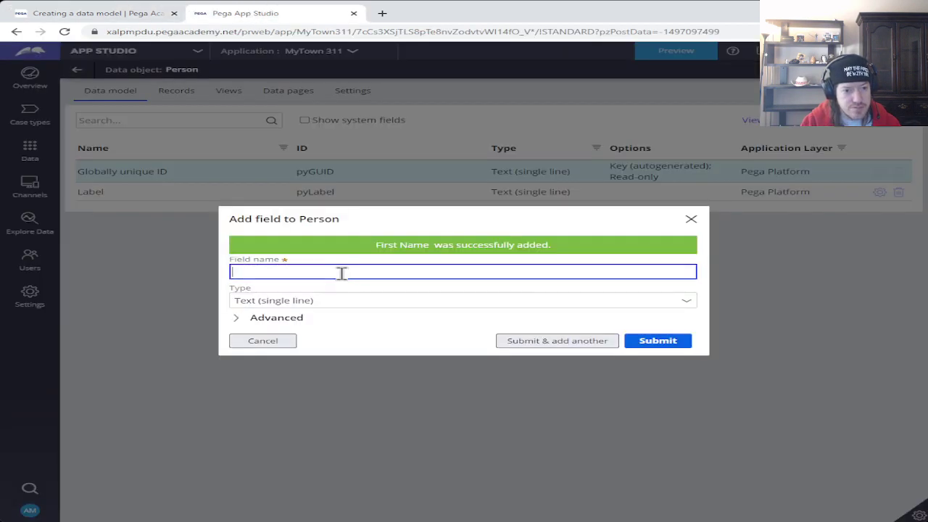
key("ctrl+v")
left_click(571, 341)
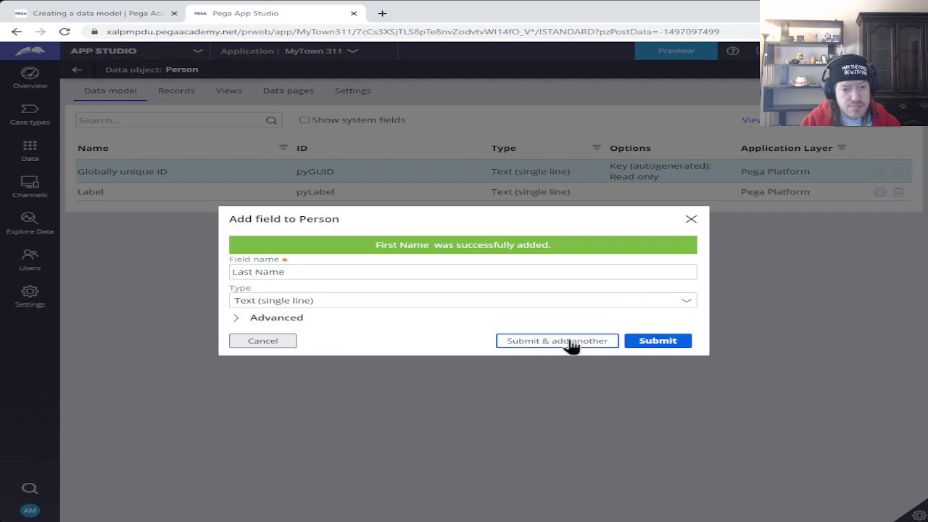
Step: Copy Address from the challenge page and enter it as the name of the new Person field in App Studio
left_click(137, 13)
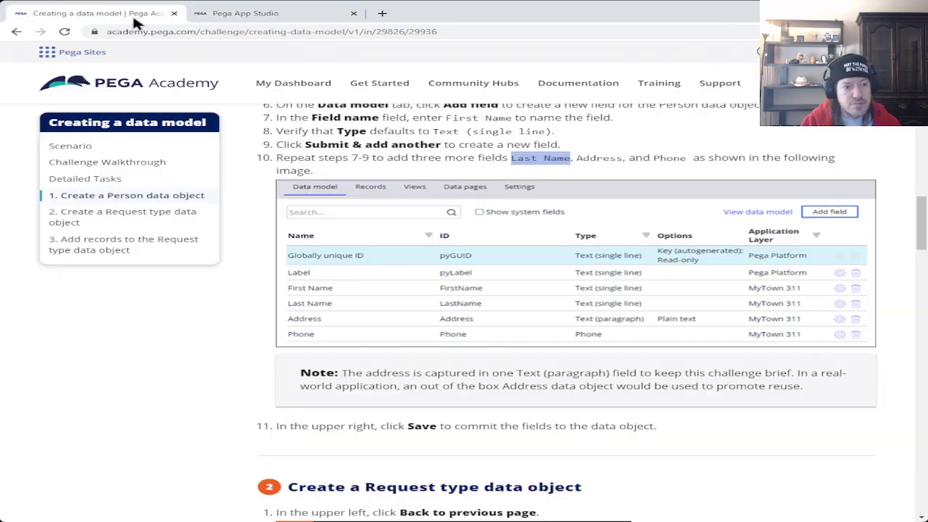
double_click(587, 158)
key("ctrl+c")
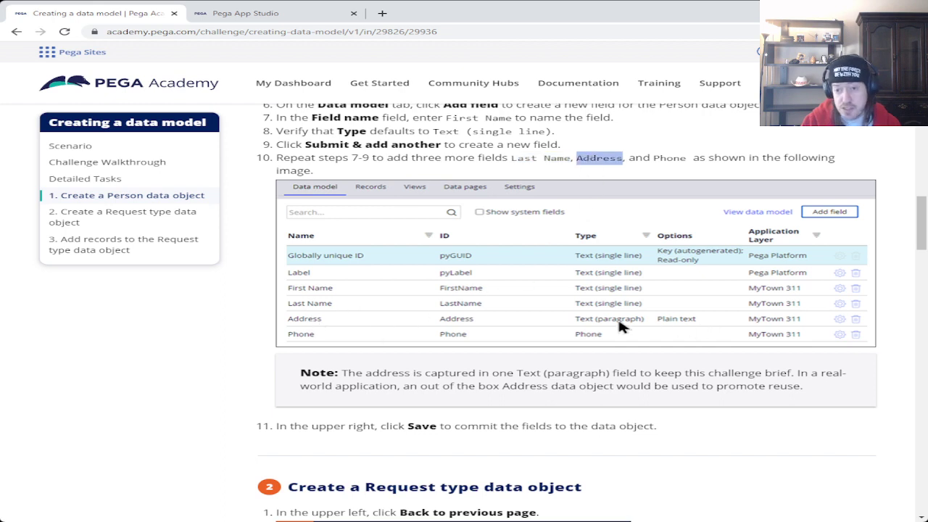
left_click(248, 13)
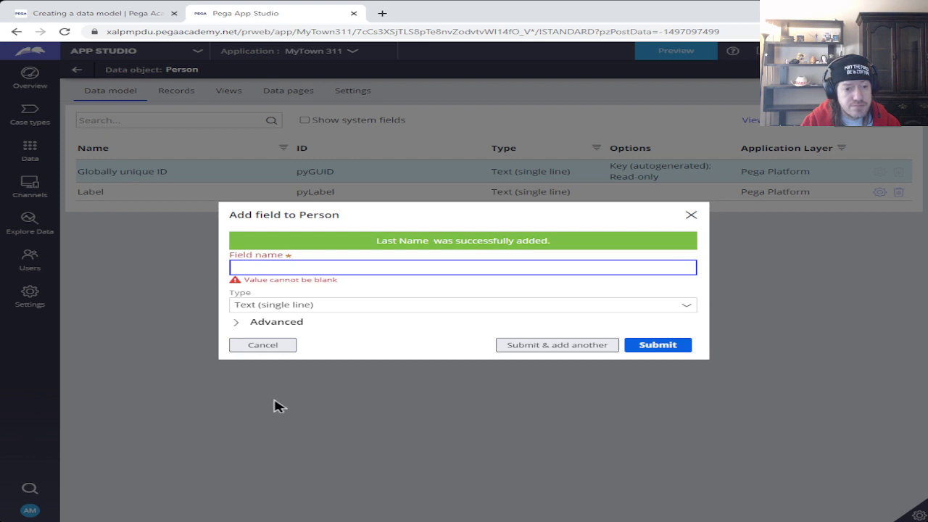
key("ctrl+v")
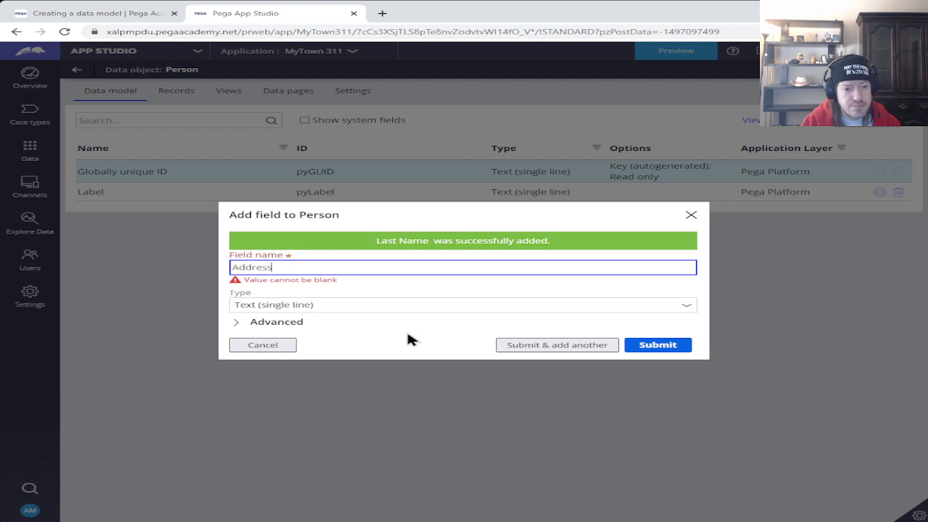
Step: Look through the available field types and set the Address field's type to Text (paragraph)
left_click(343, 312)
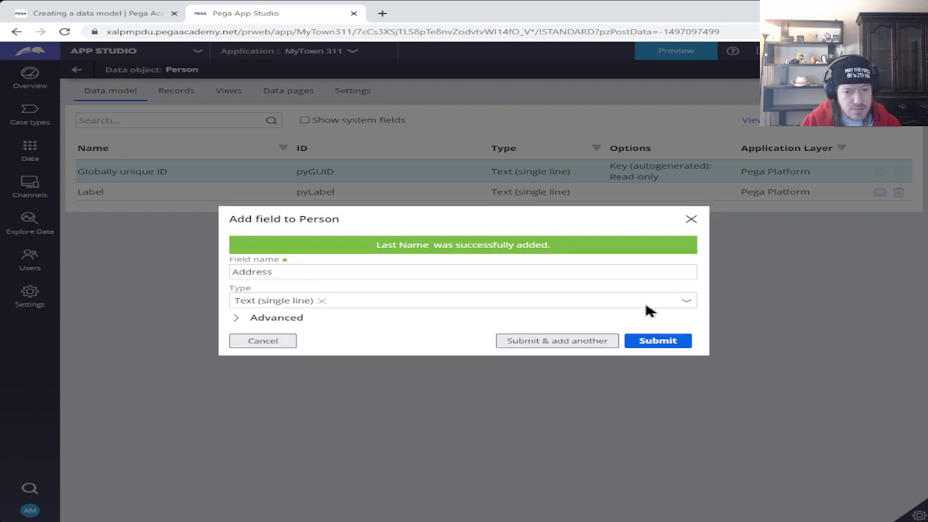
left_click(689, 302)
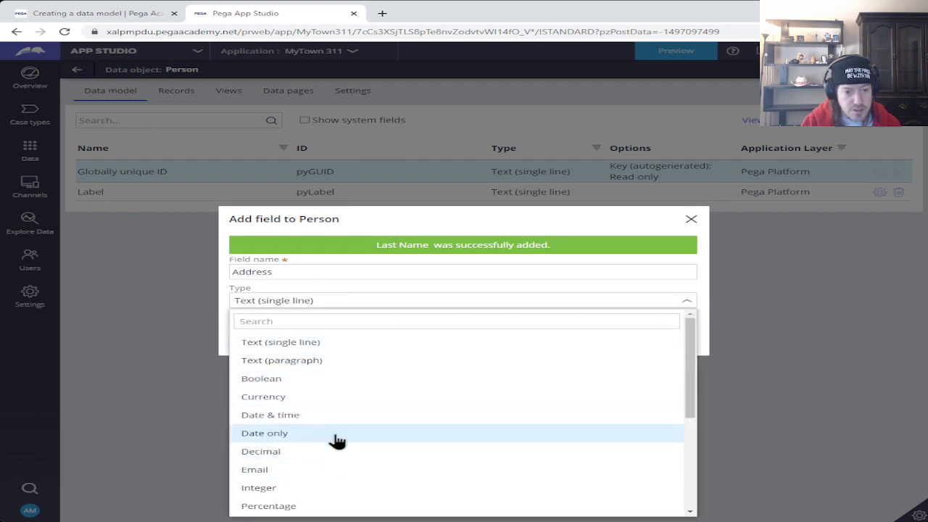
scroll(337, 441, "down", 5)
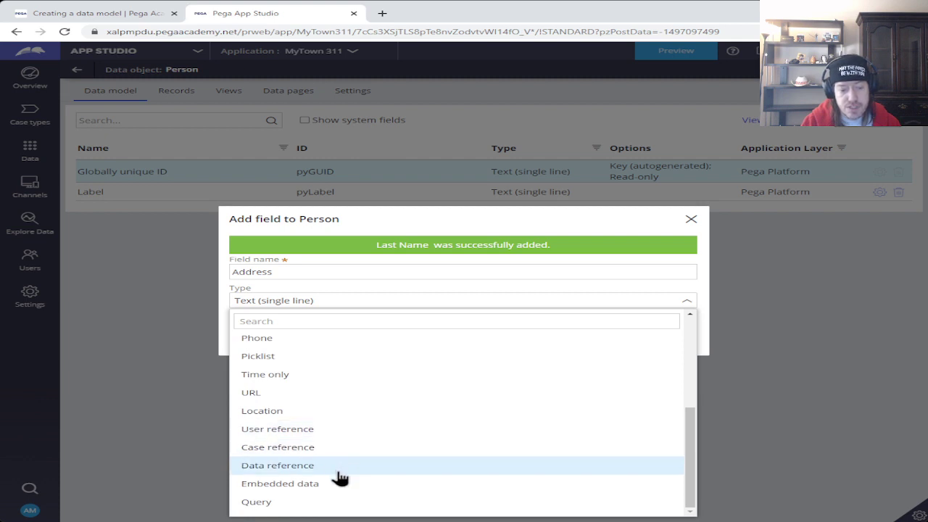
scroll(338, 486, "up", 5)
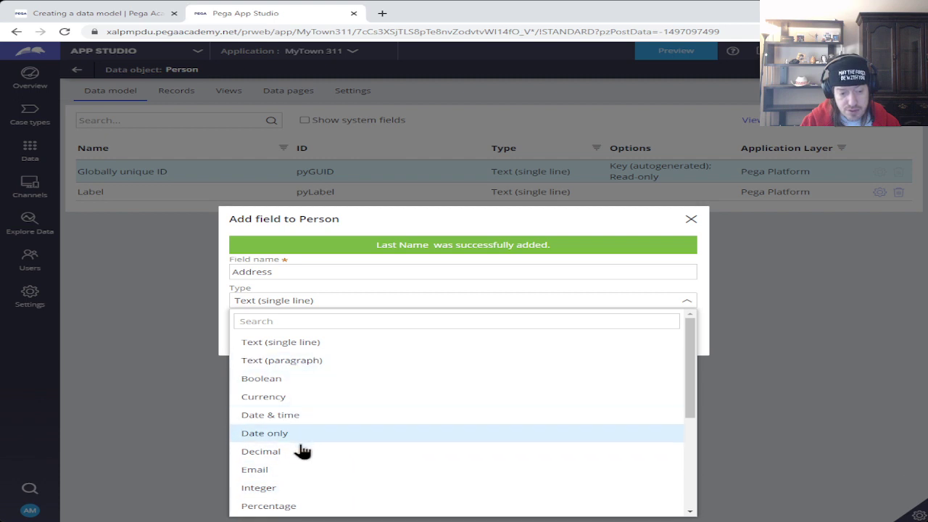
scroll(320, 462, "down", 5)
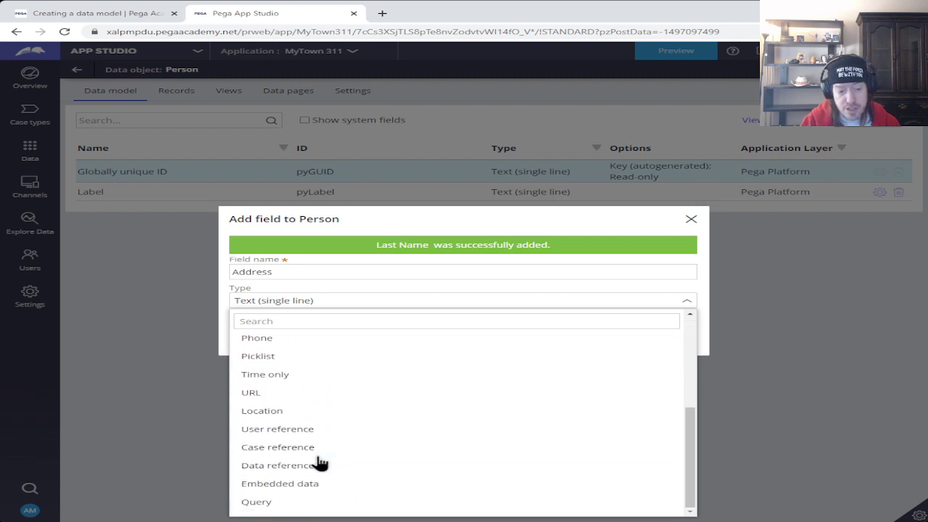
scroll(320, 462, "up", 5)
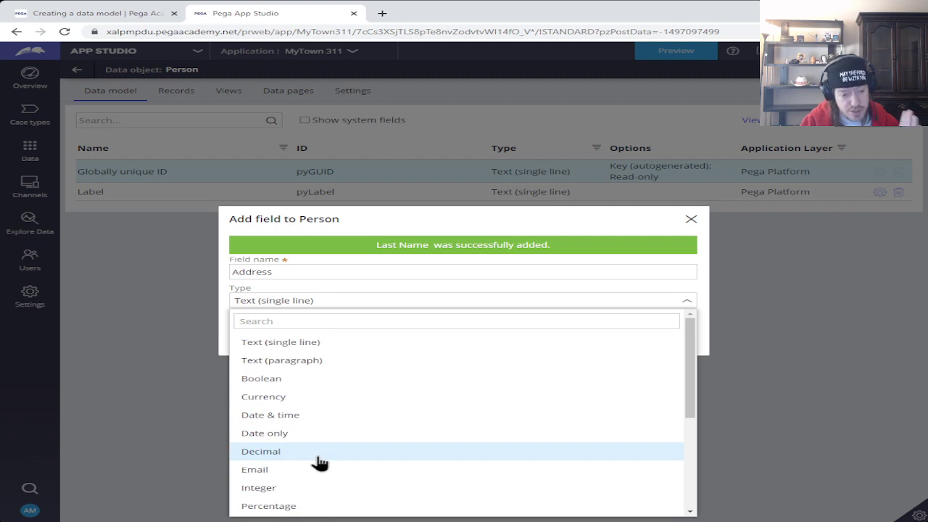
left_click(304, 359)
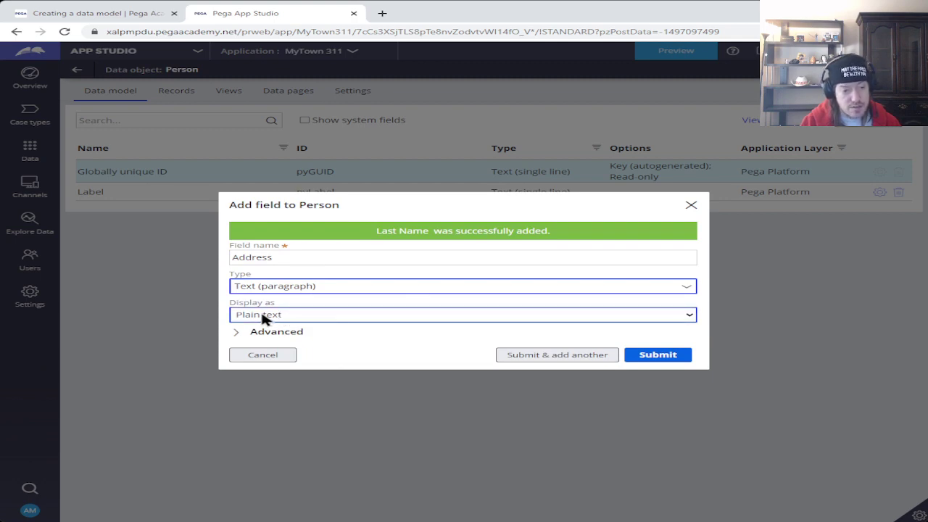
Step: Check the Address display option against the challenge page and submit the field as Plain text, continuing with another field
left_click(122, 13)
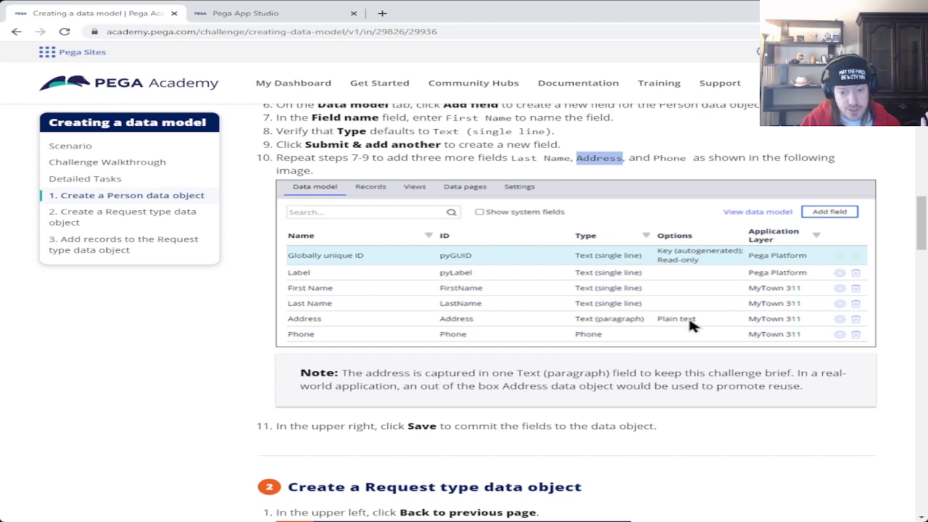
left_click(269, 14)
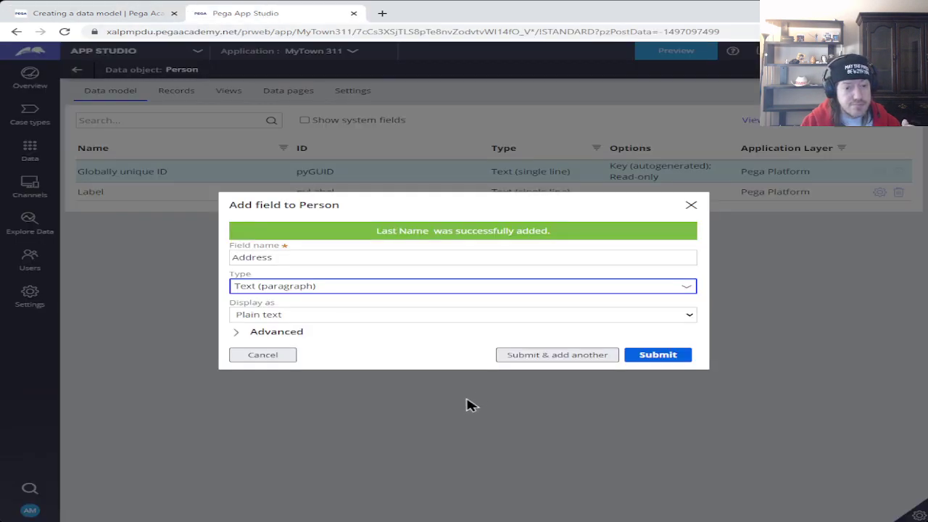
left_click(692, 316)
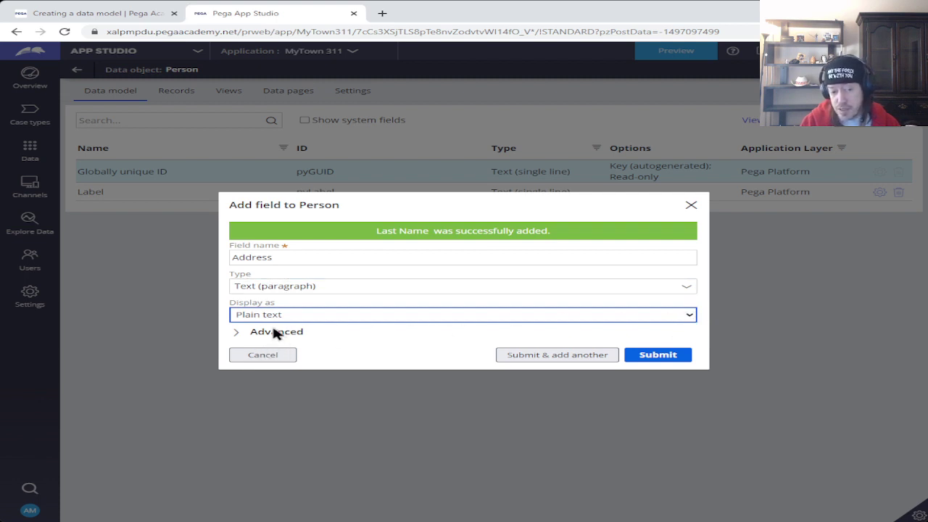
left_click(533, 356)
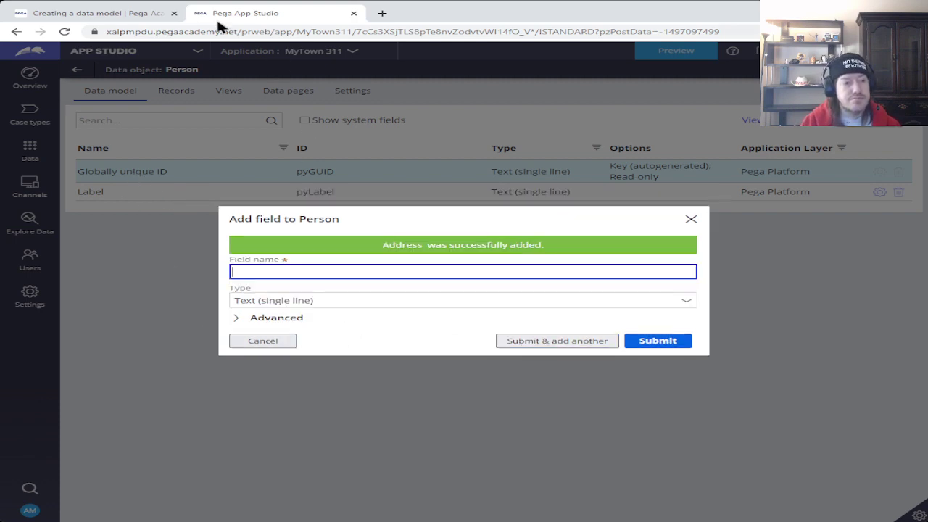
Step: Copy Phone from the challenge page and enter it as the name of the new Person field in App Studio
left_click(128, 19)
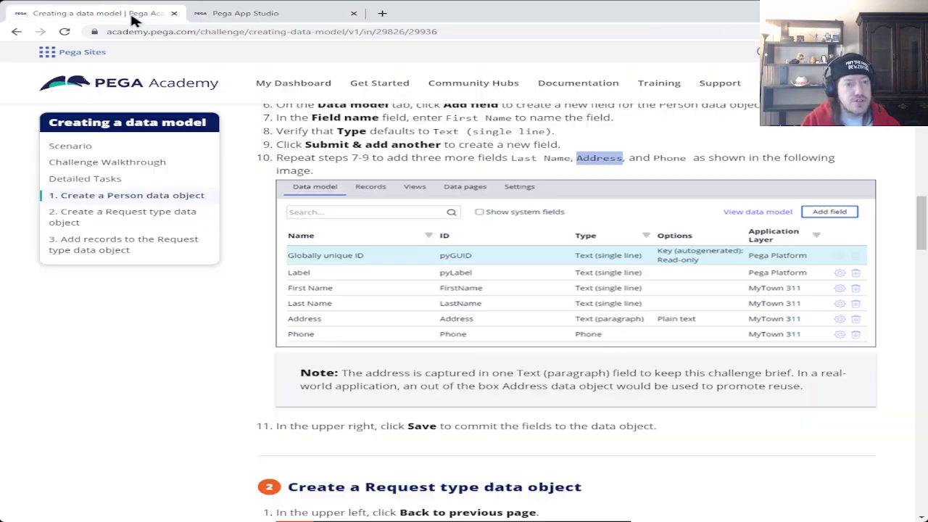
double_click(669, 157)
left_click(671, 173)
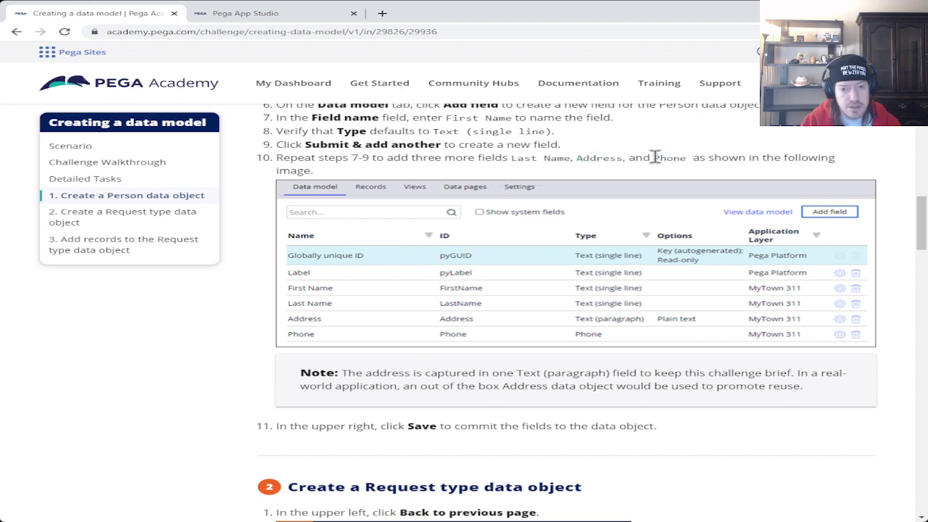
left_click_drag(654, 156, 687, 158)
key("ctrl+c")
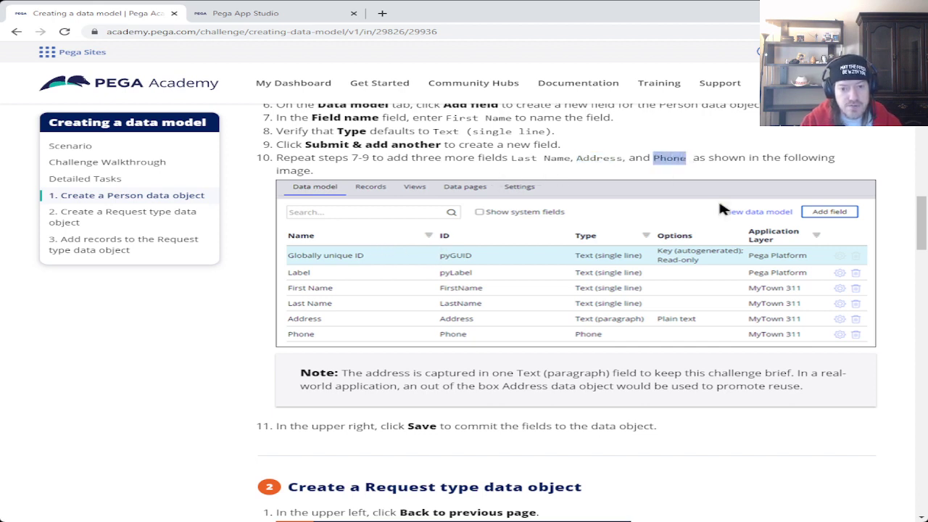
left_click(281, 15)
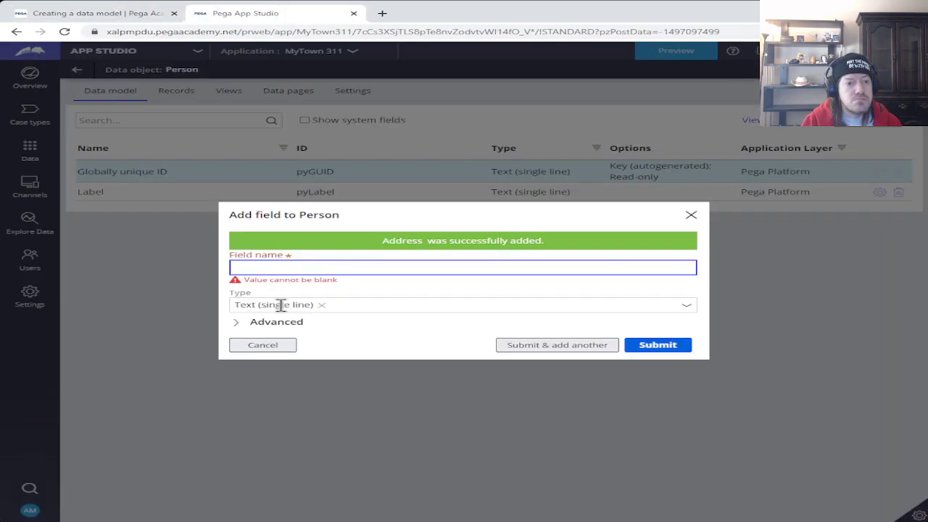
key("ctrl+v")
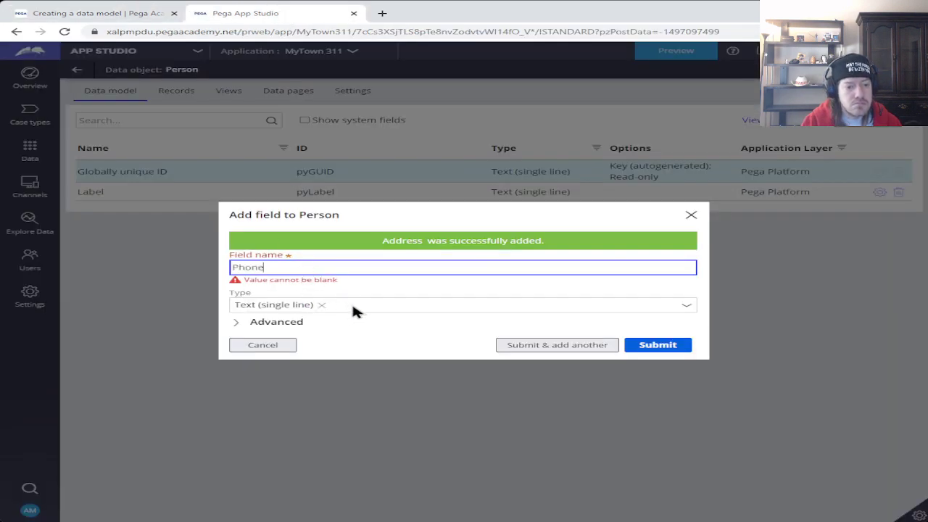
Step: Set the Phone field's type to Phone
left_click(687, 304)
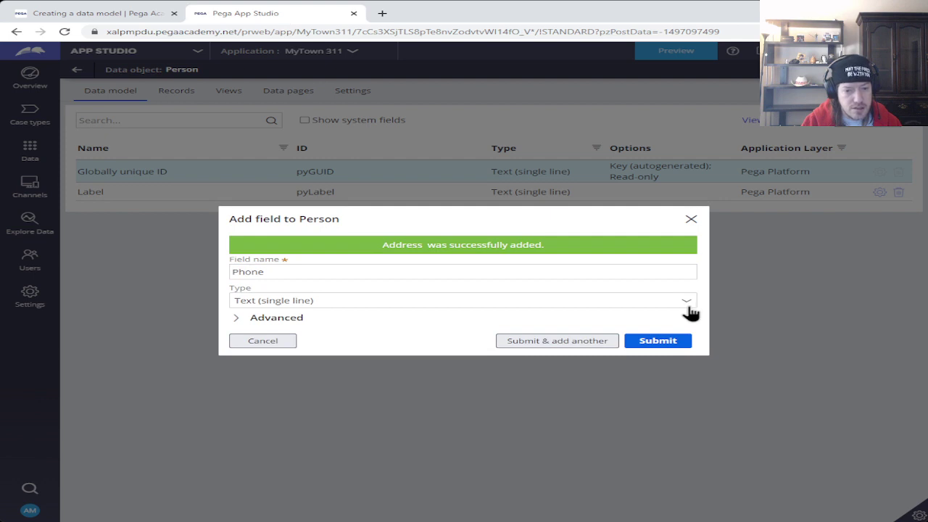
left_click(687, 303)
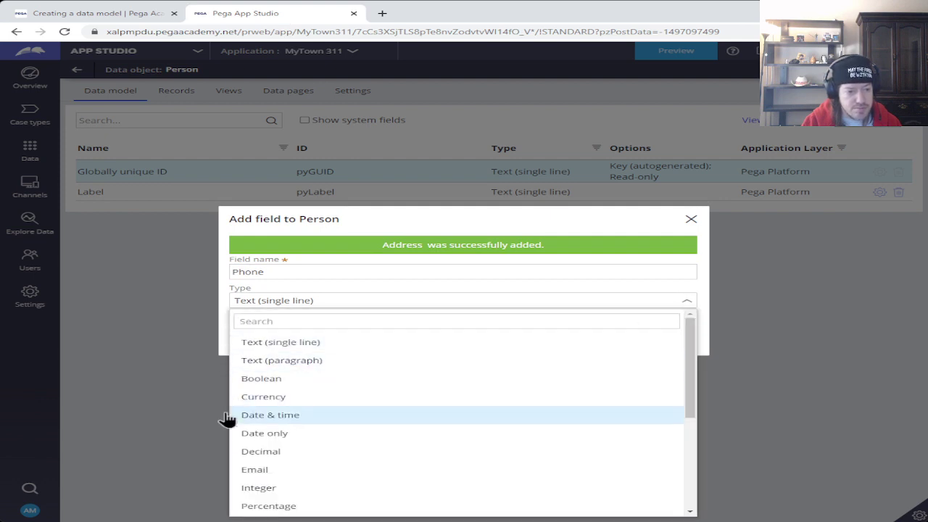
scroll(304, 444, "down", 2)
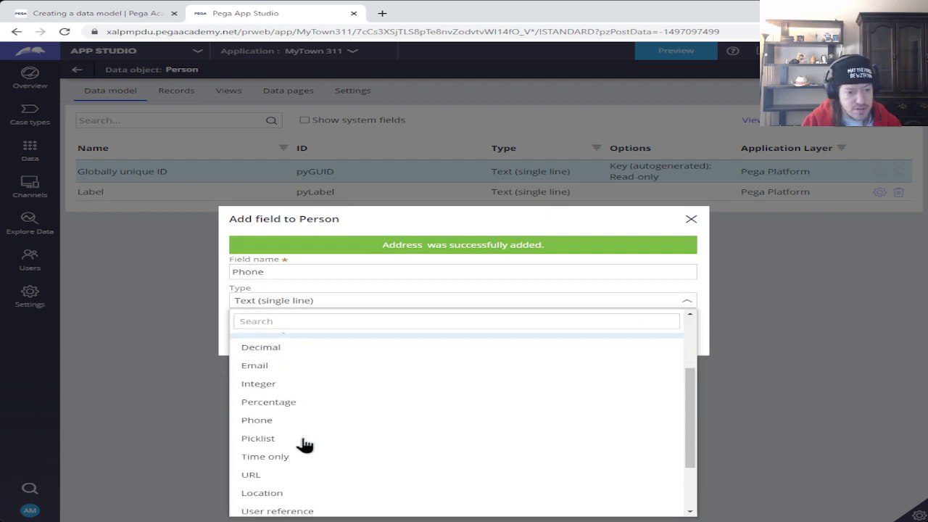
left_click(269, 422)
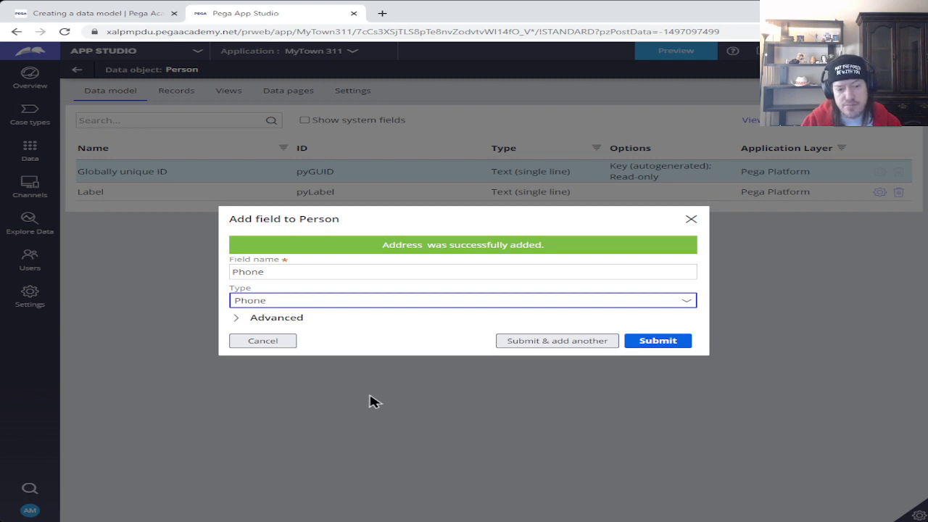
Step: Examine the Phone field's advanced settings, including its ID, description, maximum length and calculated-field option
left_click(241, 317)
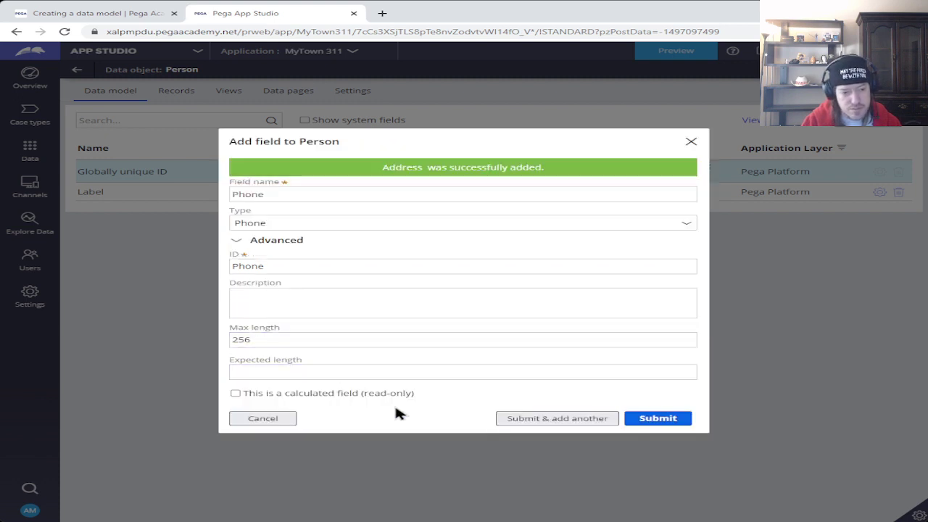
left_click(238, 242)
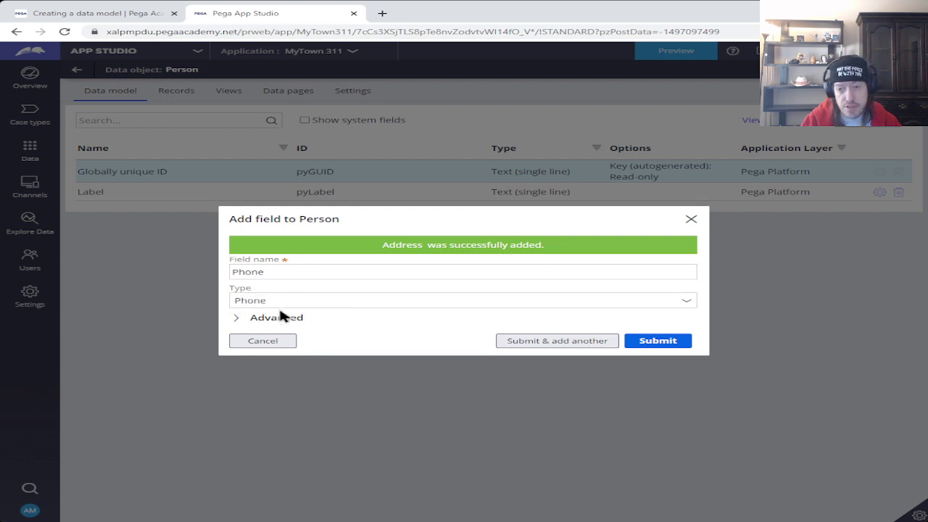
left_click(237, 319)
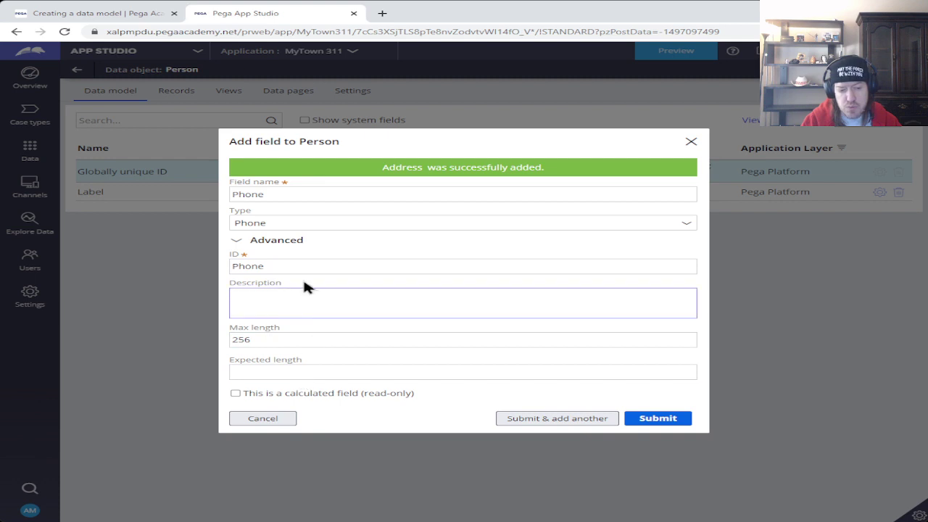
left_click(354, 288)
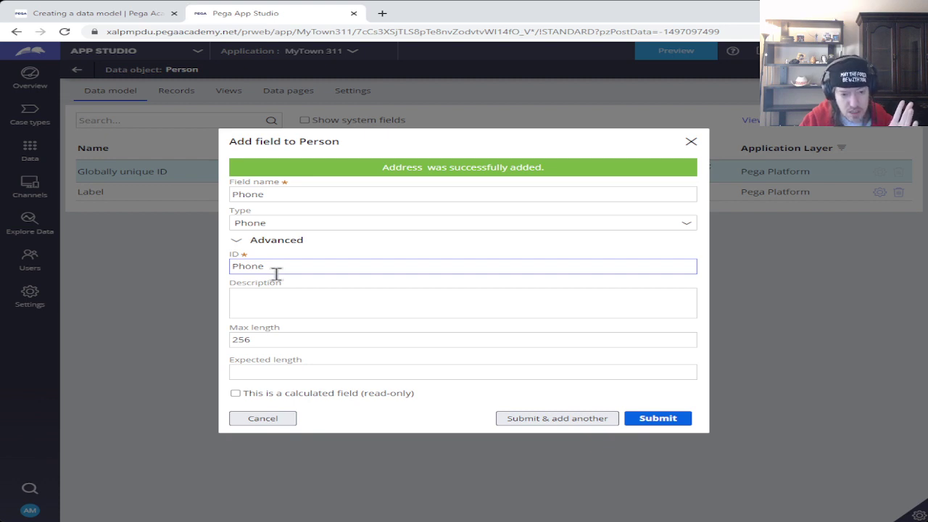
Step: Check the Phone field against the challenge page's field table and submit it to the Person data object
left_click(279, 282)
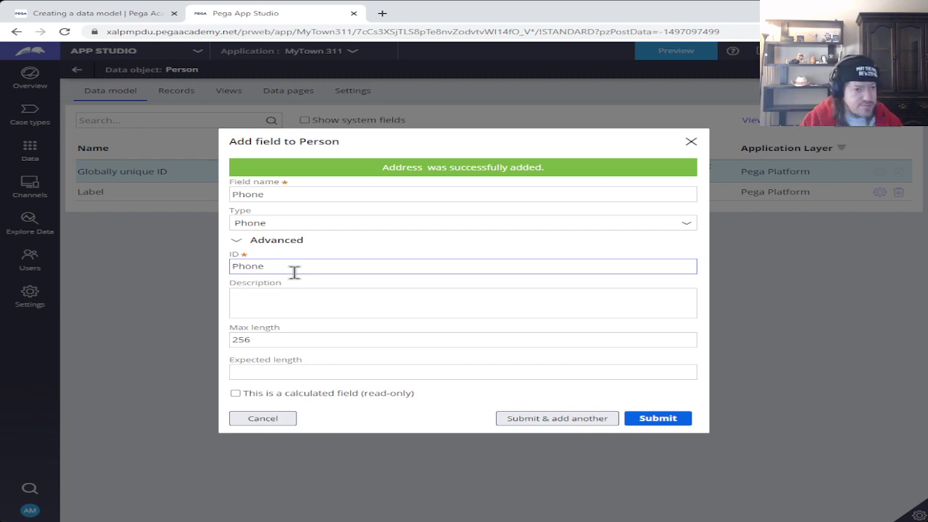
left_click(237, 241)
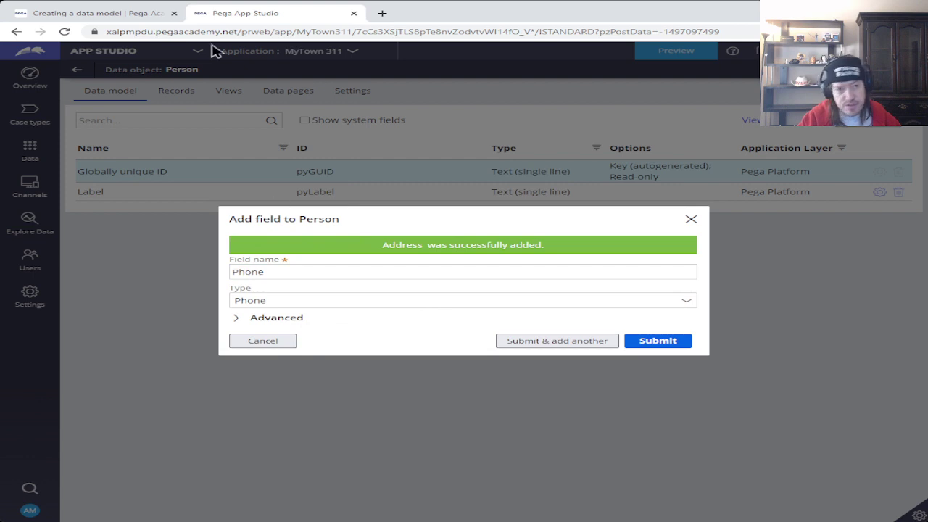
left_click(124, 17)
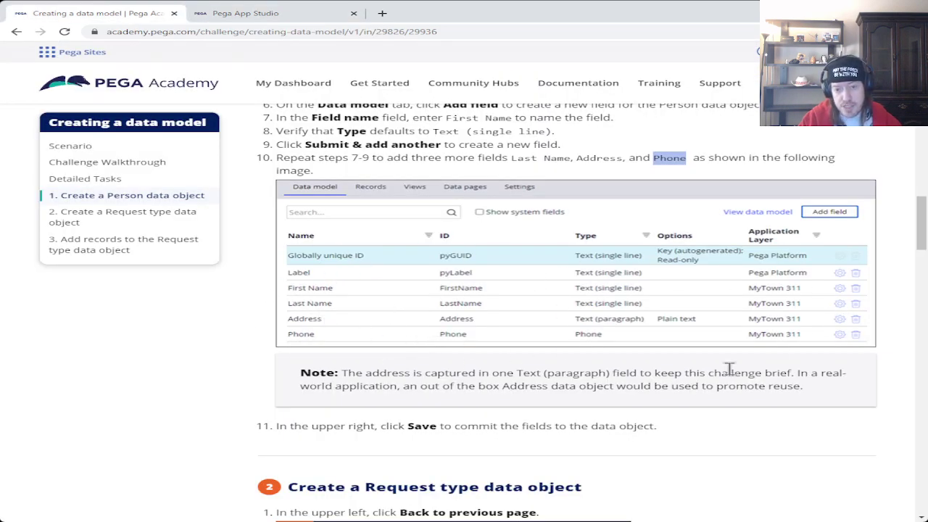
left_click(260, 19)
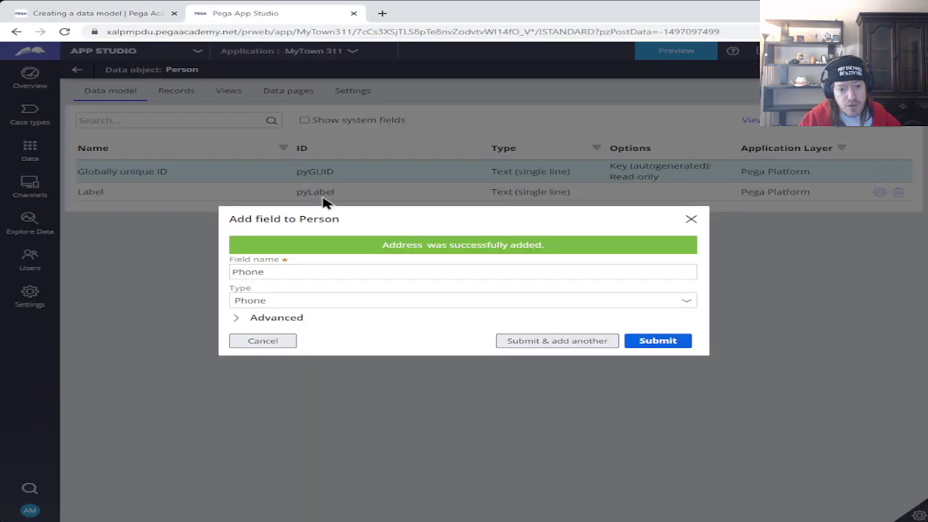
left_click(682, 342)
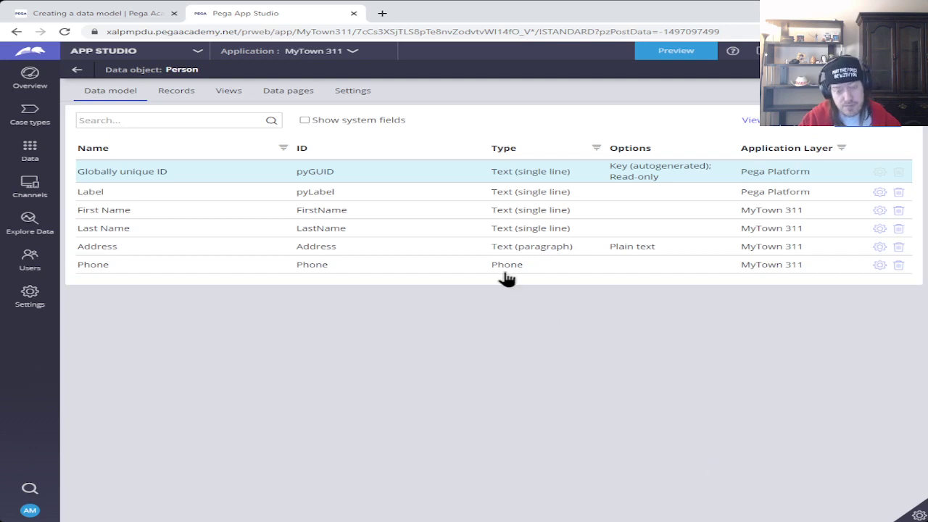
Step: Read the challenge page's note on the Address field and its instruction for saving the Person fields, then return to App Studio
left_click(124, 16)
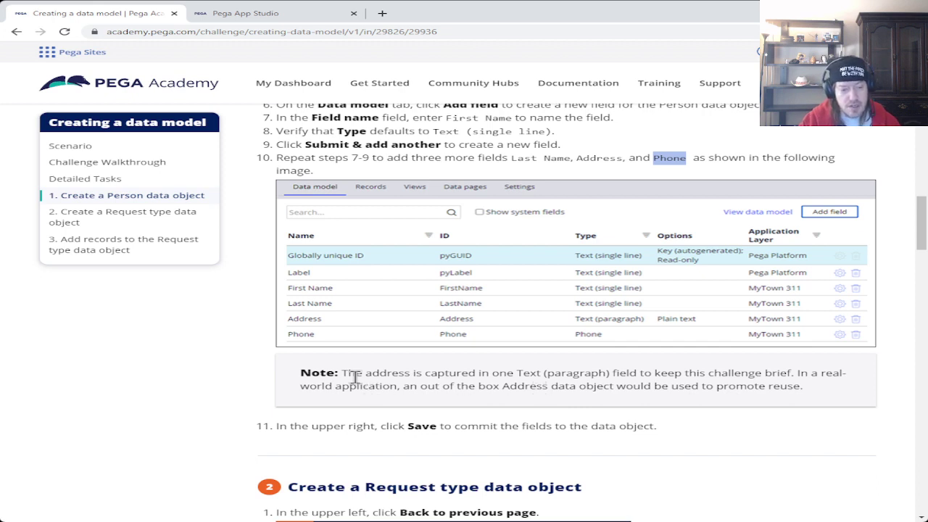
left_click_drag(347, 376, 815, 388)
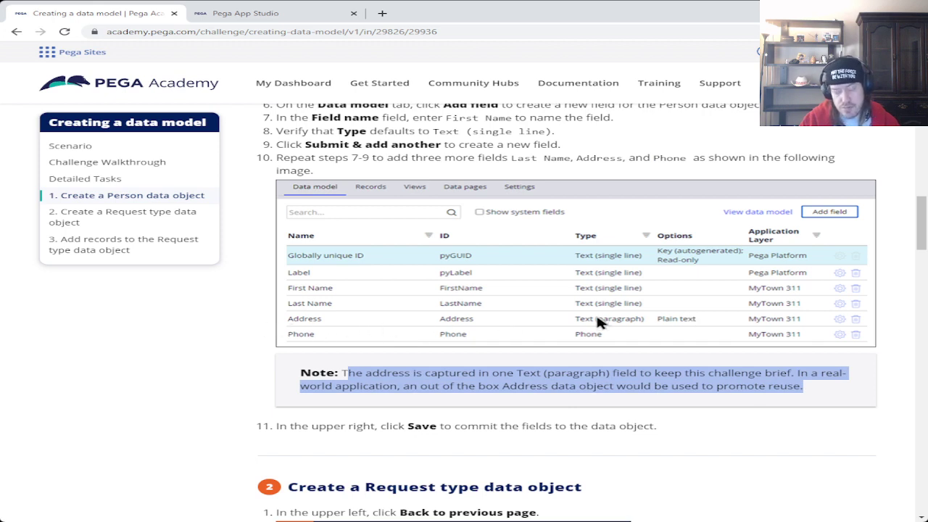
left_click(480, 388)
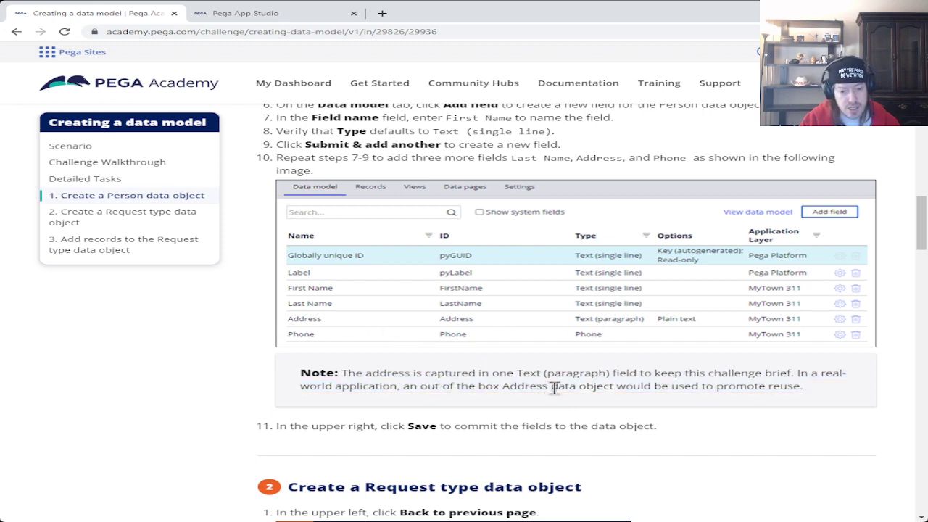
left_click_drag(554, 389, 613, 387)
double_click(509, 386)
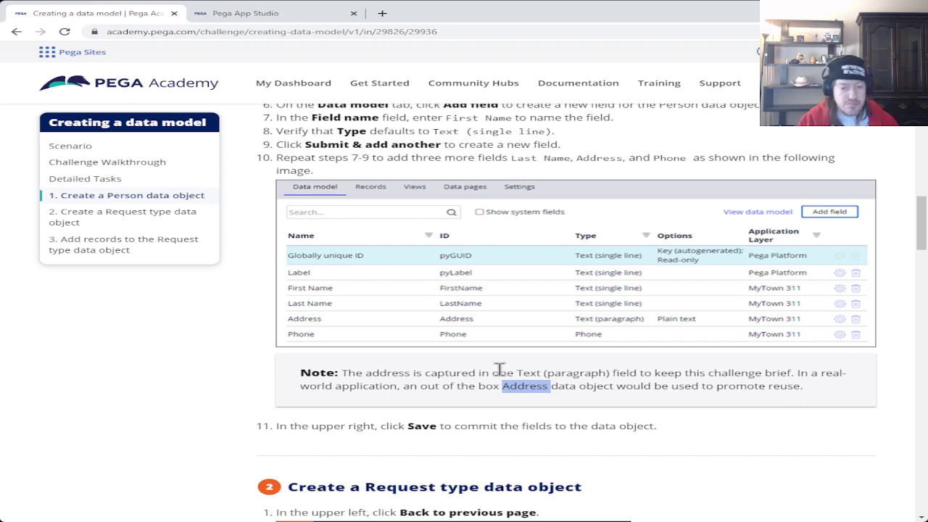
left_click(263, 359)
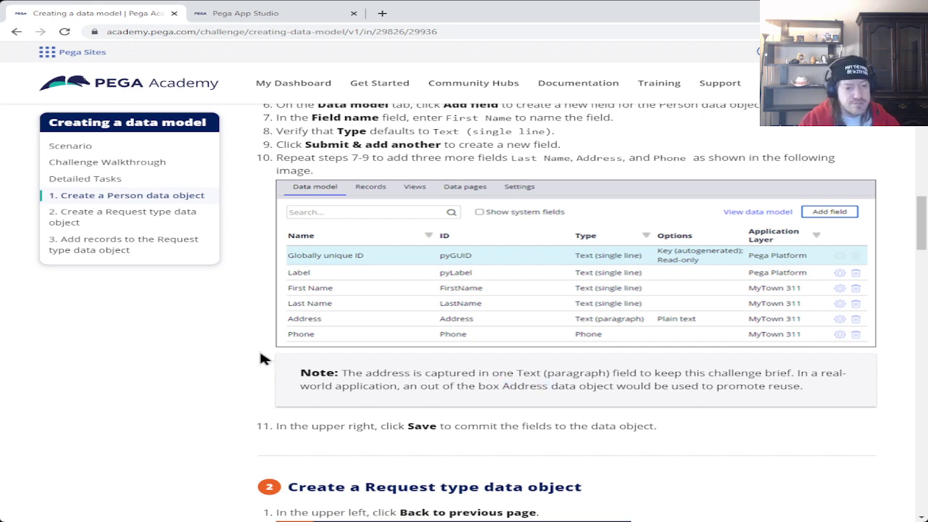
scroll(268, 363, "down", 1)
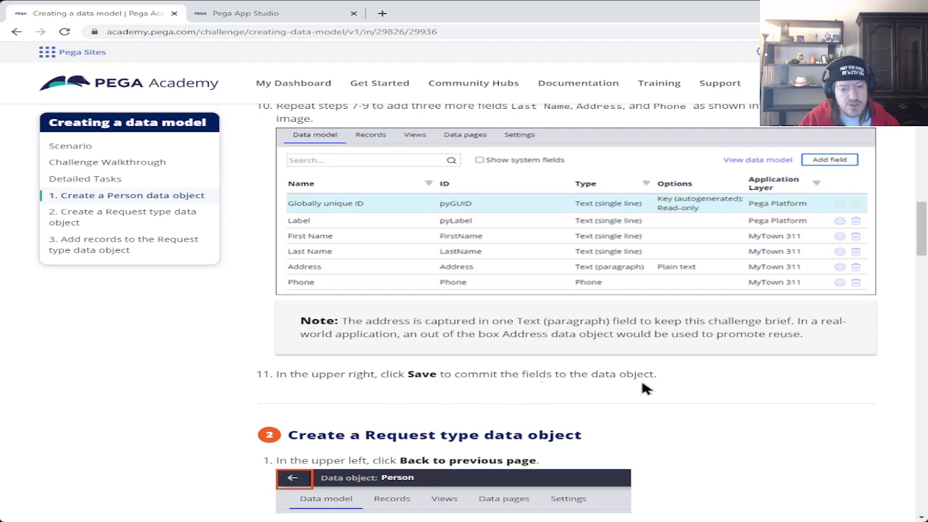
left_click(251, 12)
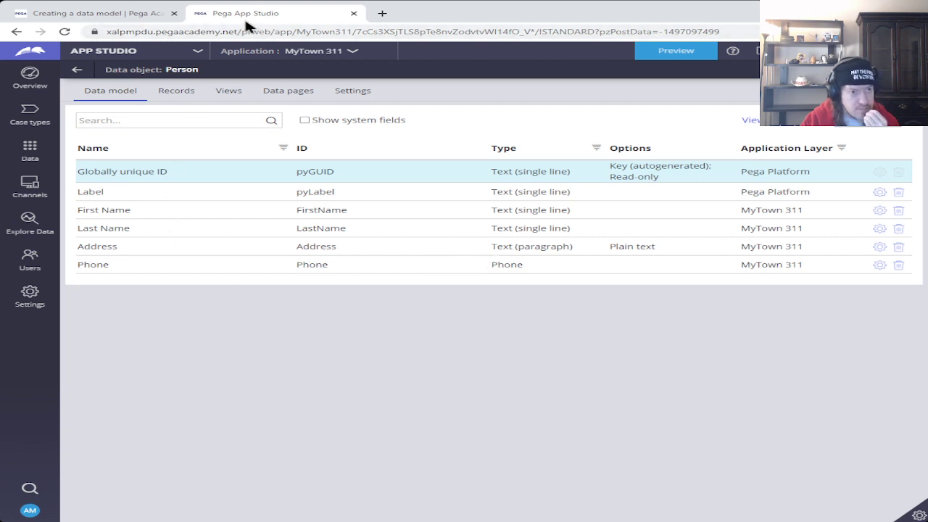
Step: Consult the challenge's Request type data object instructions and go back from Person to the list of data objects in App Studio
left_click(110, 14)
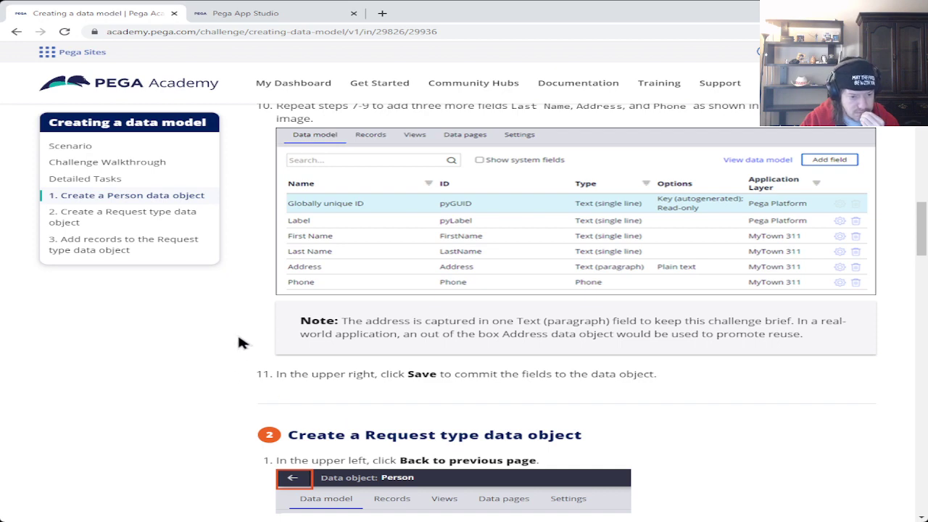
scroll(241, 346, "down", 2)
scroll(241, 347, "down", 3)
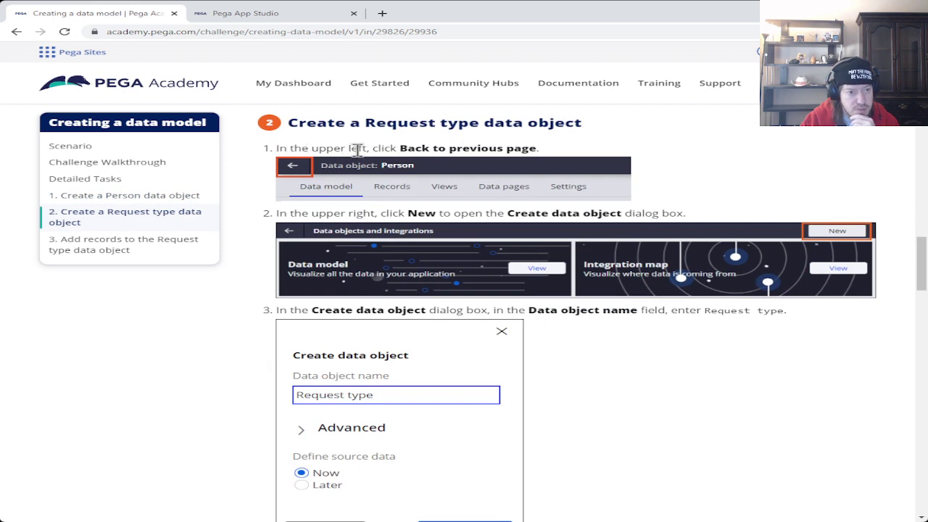
left_click(257, 21)
left_click(77, 69)
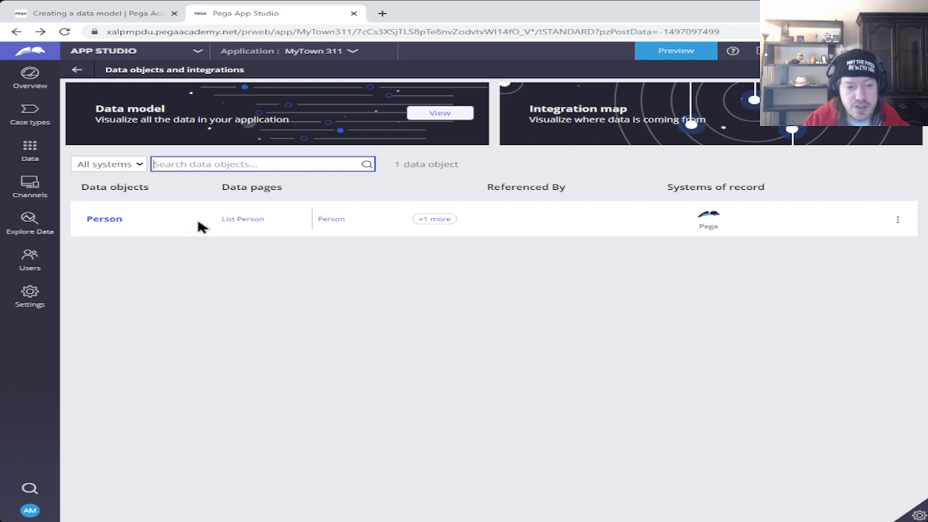
Step: Review the Person data object's fields, records, views, data pages and settings, including its default data sources
left_click(98, 223)
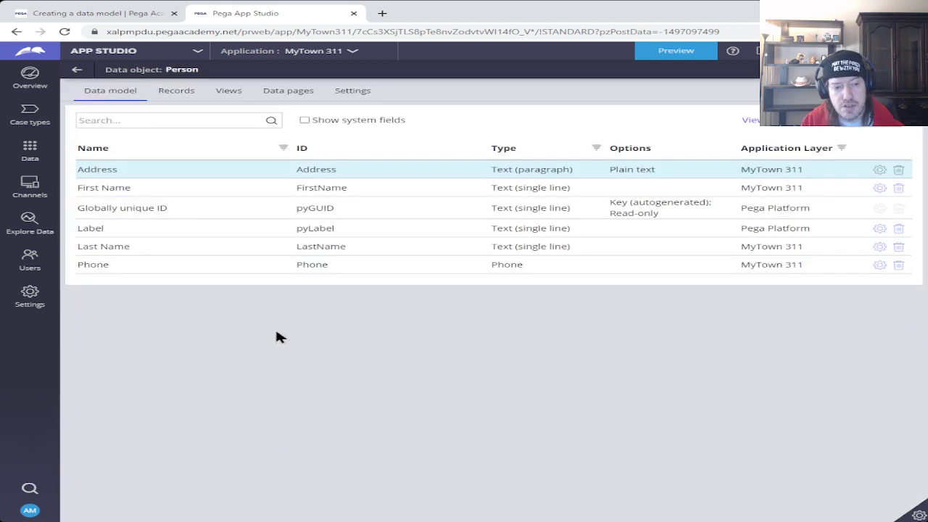
left_click(176, 93)
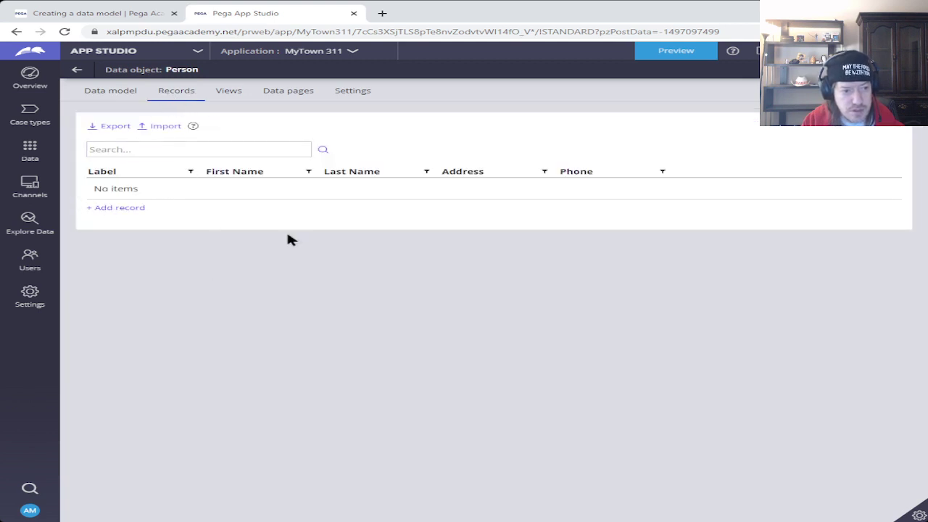
left_click(228, 91)
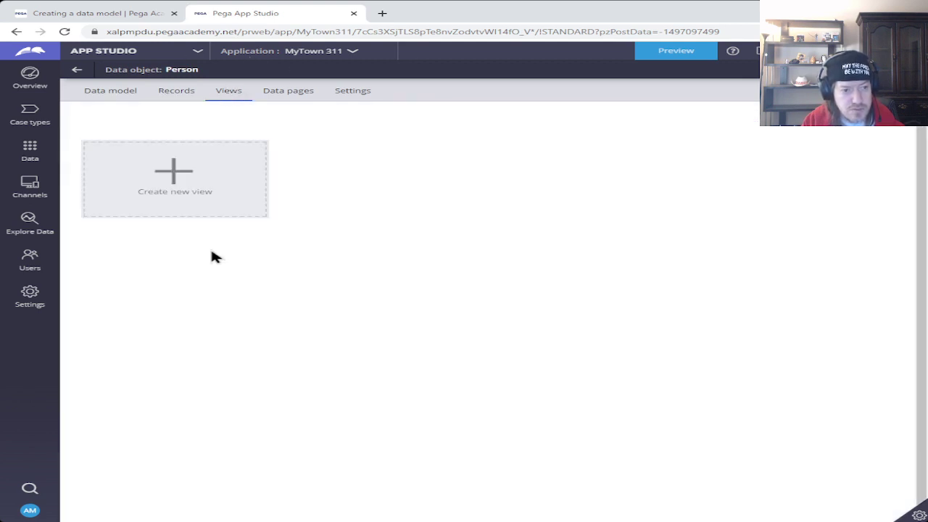
left_click(281, 92)
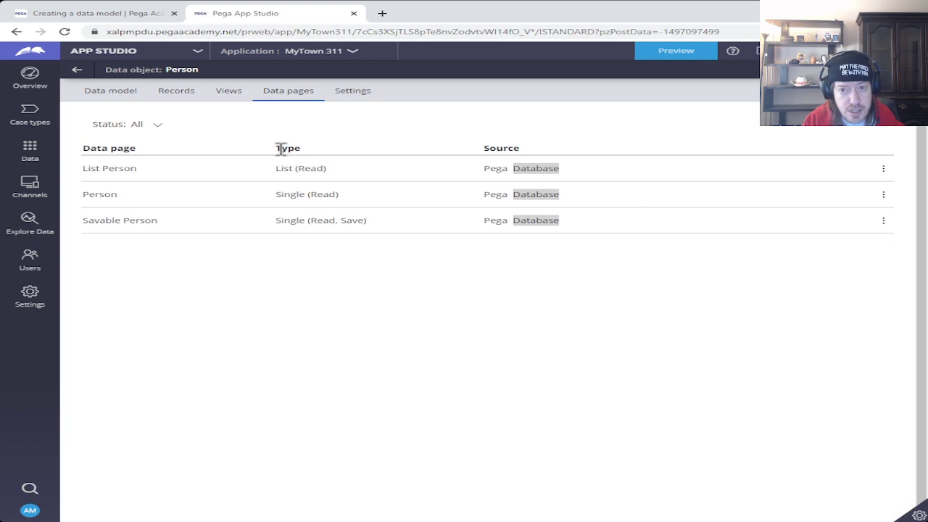
left_click(361, 94)
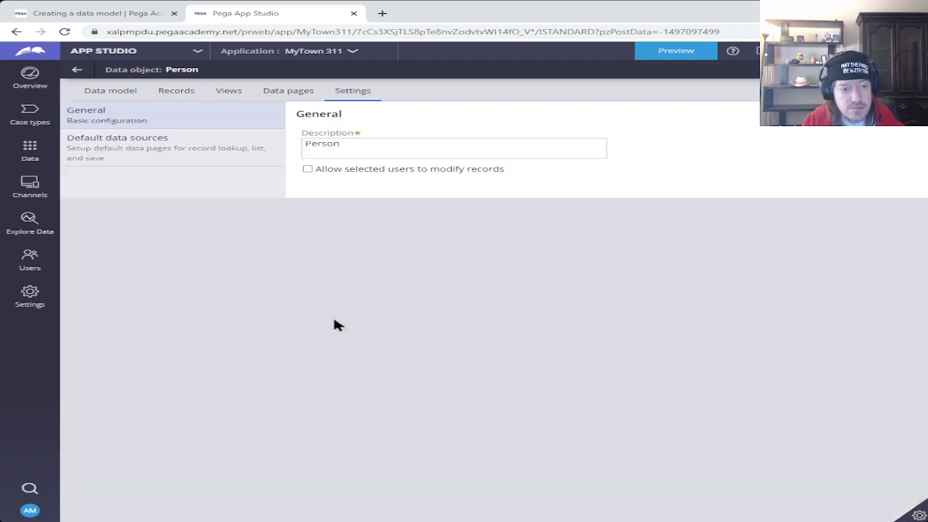
left_click(176, 155)
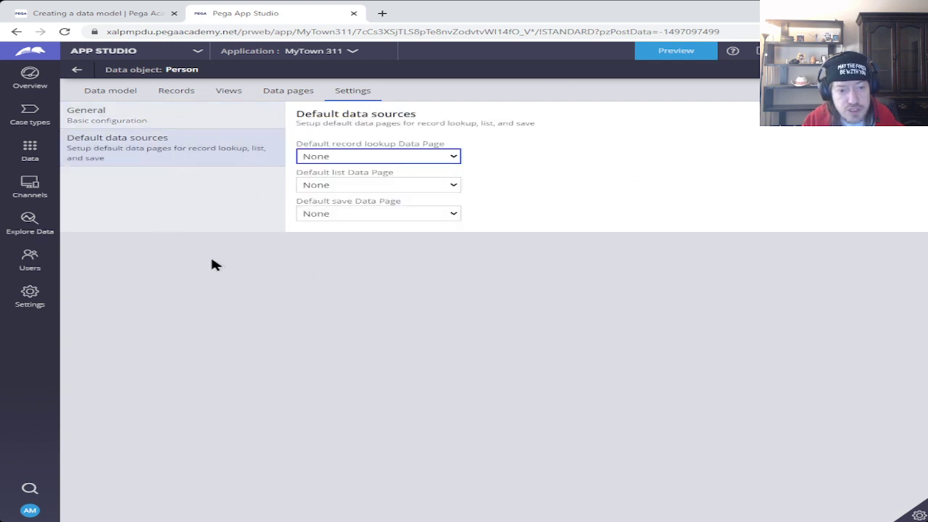
left_click(111, 93)
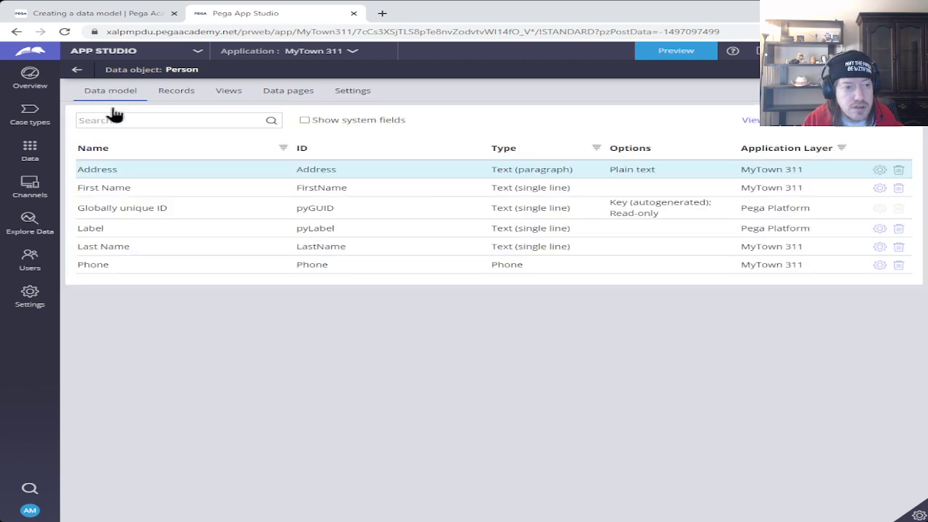
Step: Leave the Person data object and agree to discard its unsaved changes
left_click(77, 69)
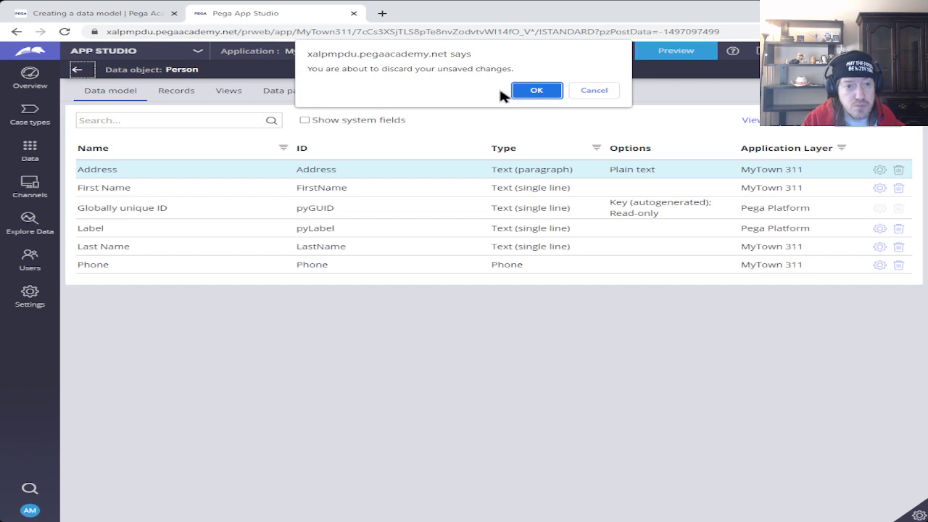
left_click(542, 92)
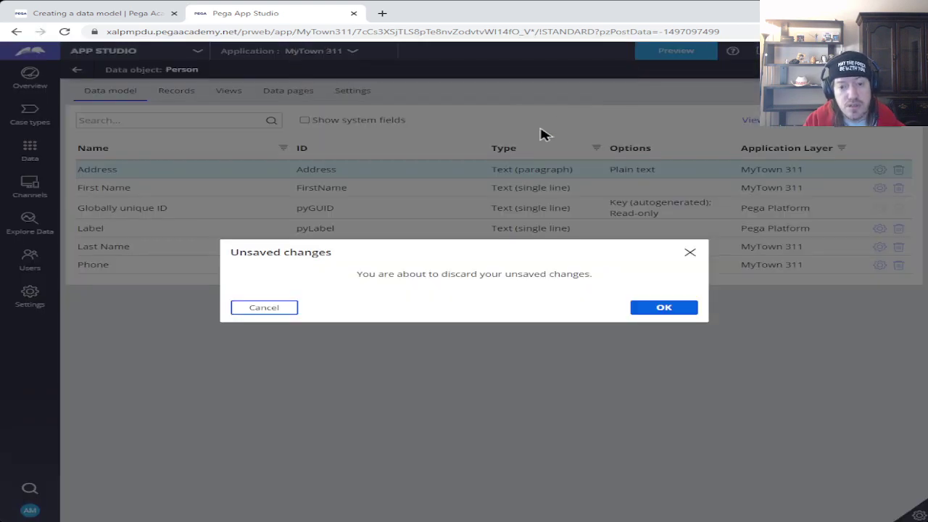
left_click(666, 307)
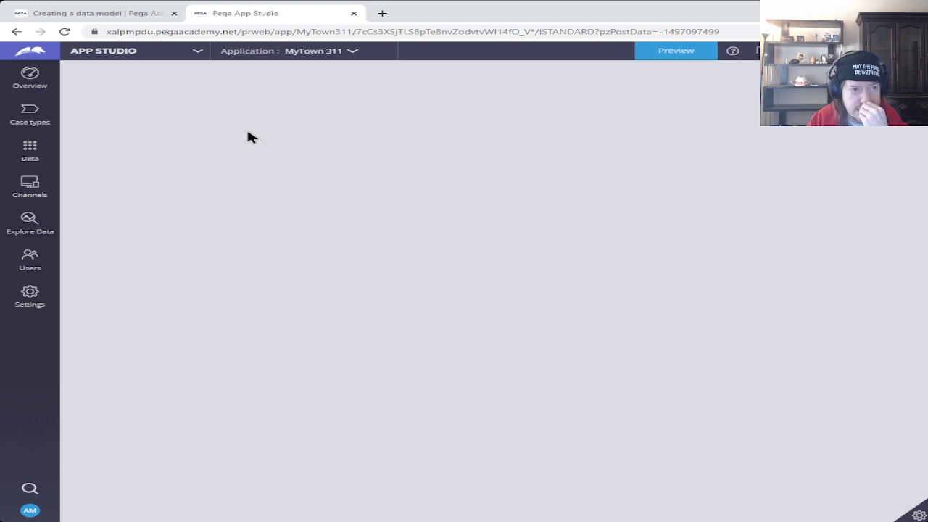
Step: Check the challenge's Request type instructions, then reload App Studio and reopen the list of data objects and integrations
left_click(105, 16)
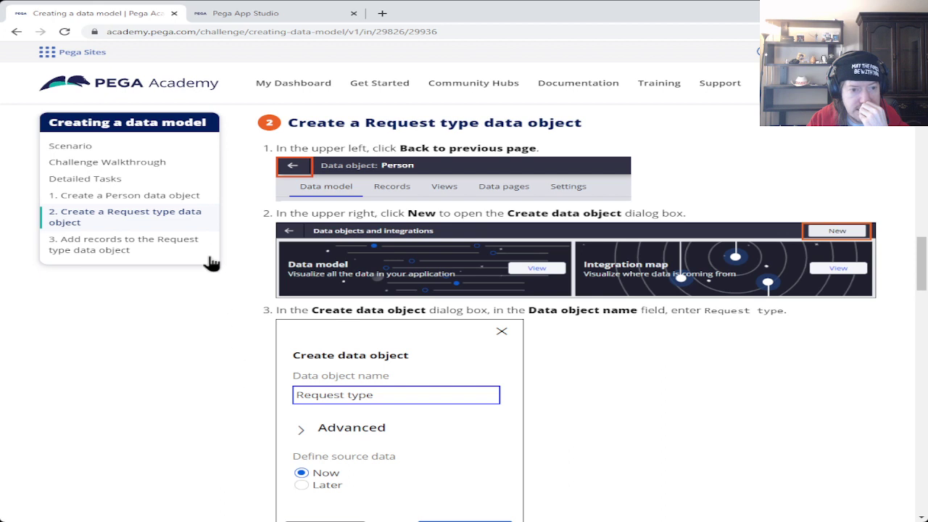
scroll(220, 244, "down", 3)
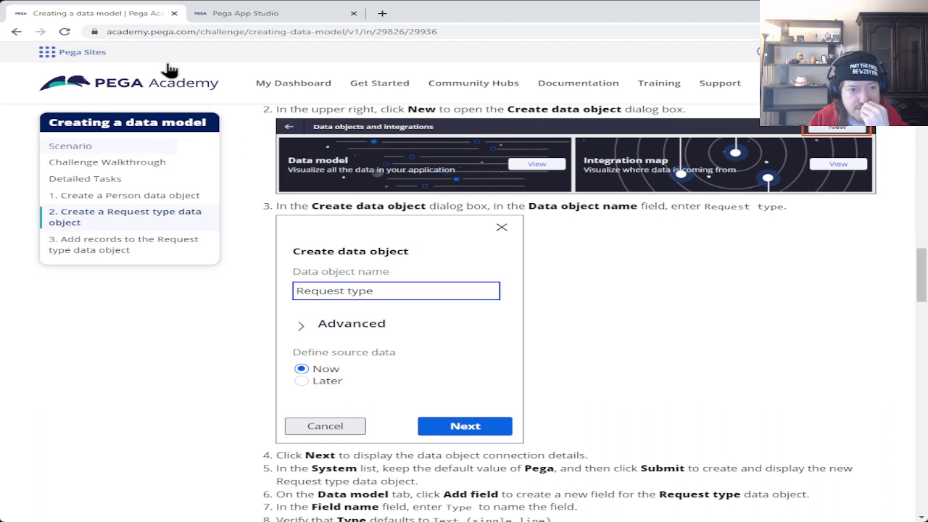
left_click(247, 13)
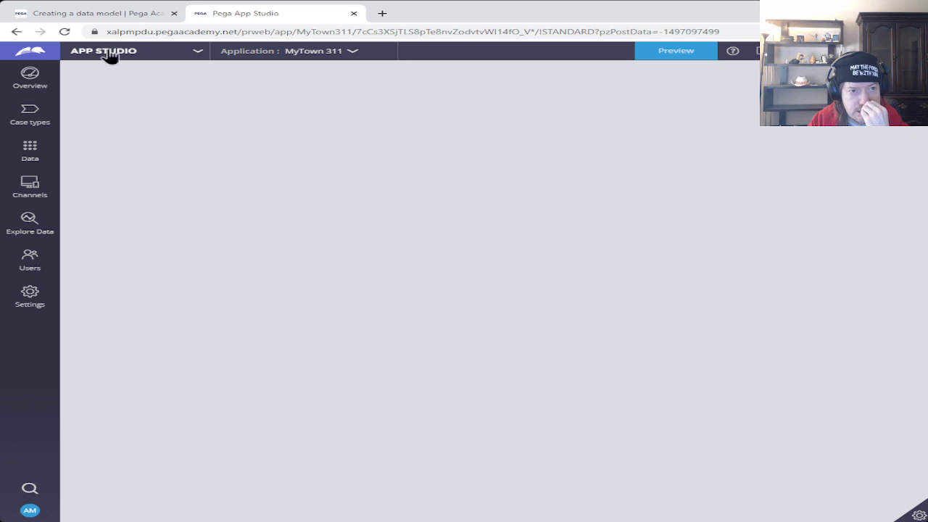
left_click(65, 31)
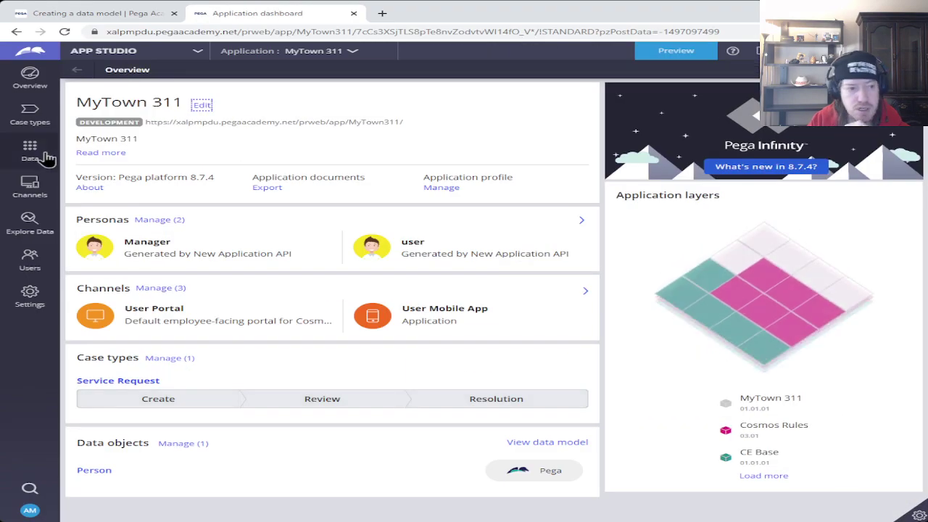
left_click(32, 150)
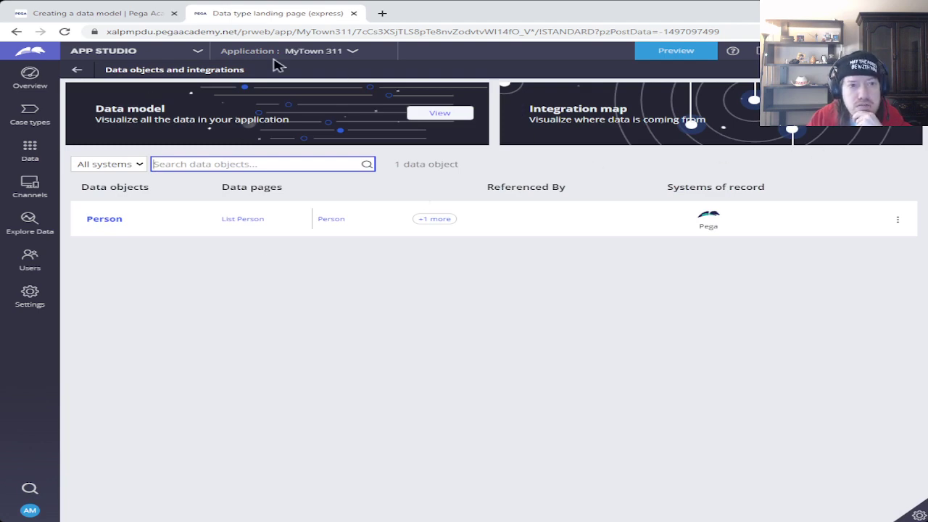
Step: Reread the challenge's instructions for creating the Person and Request type data objects
left_click(99, 15)
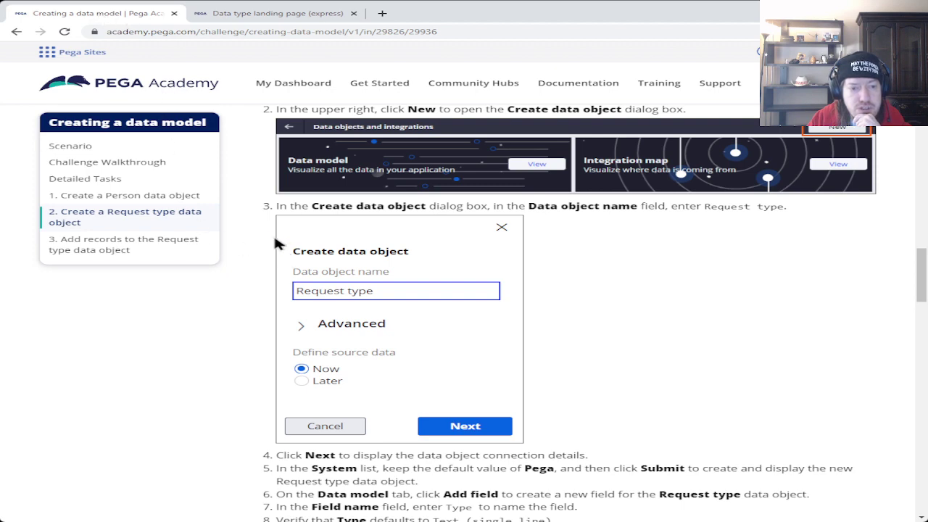
scroll(242, 235, "up", 2)
scroll(243, 235, "up", 11)
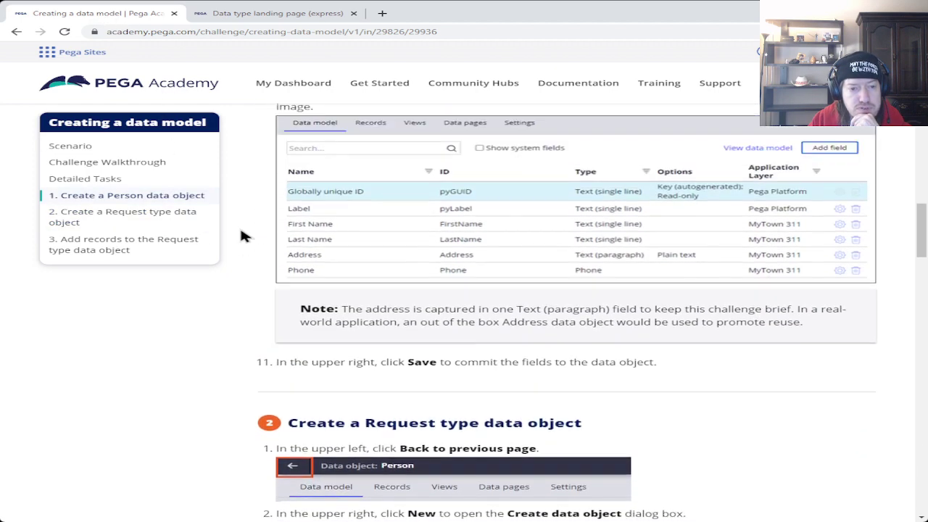
scroll(245, 236, "up", 2)
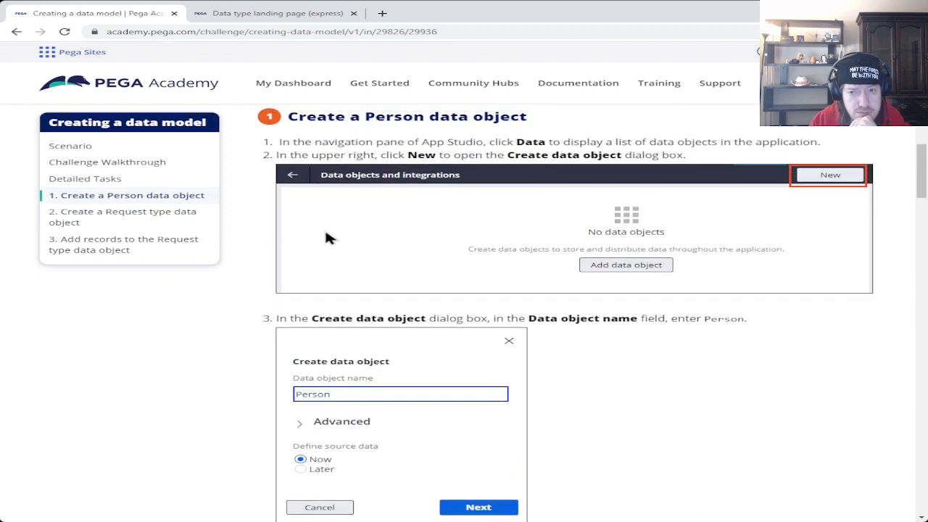
scroll(314, 228, "down", 11)
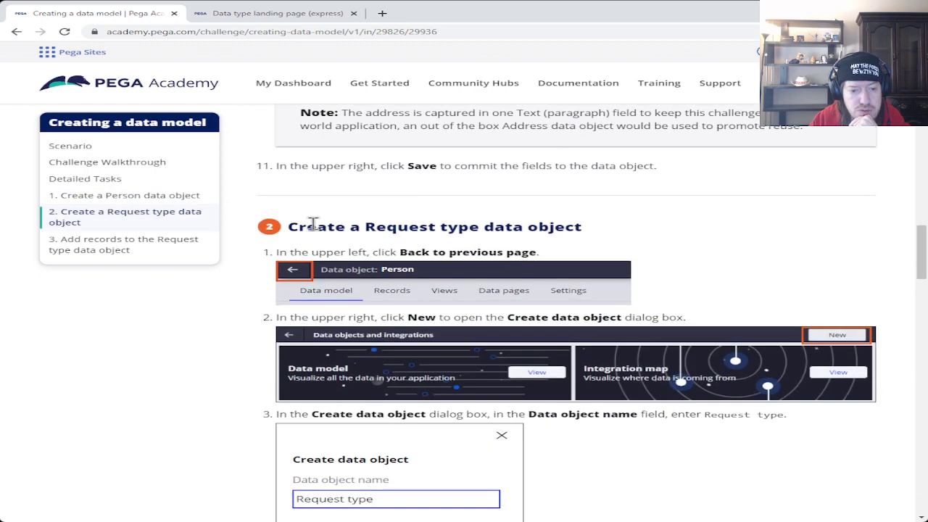
scroll(313, 224, "down", 2)
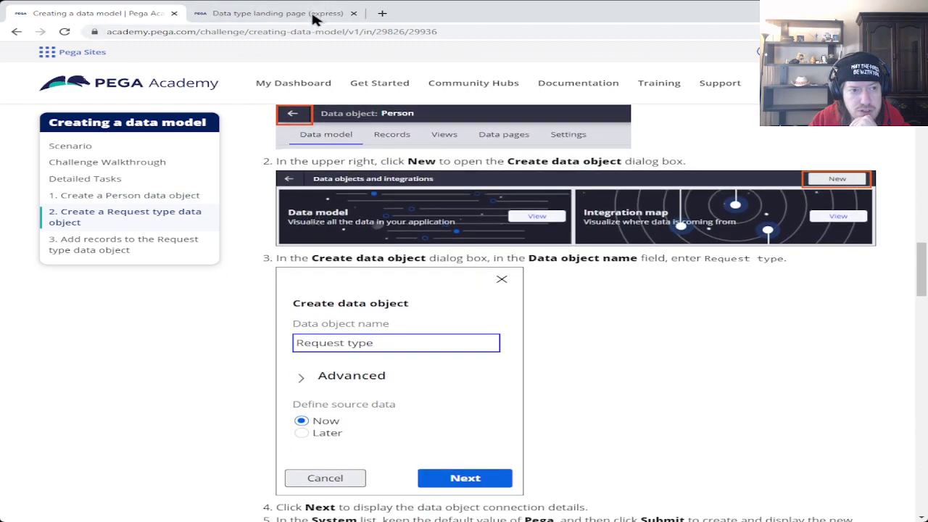
Step: Start a new data object in App Studio and name it Request type, as given in the challenge instructions
left_click(313, 15)
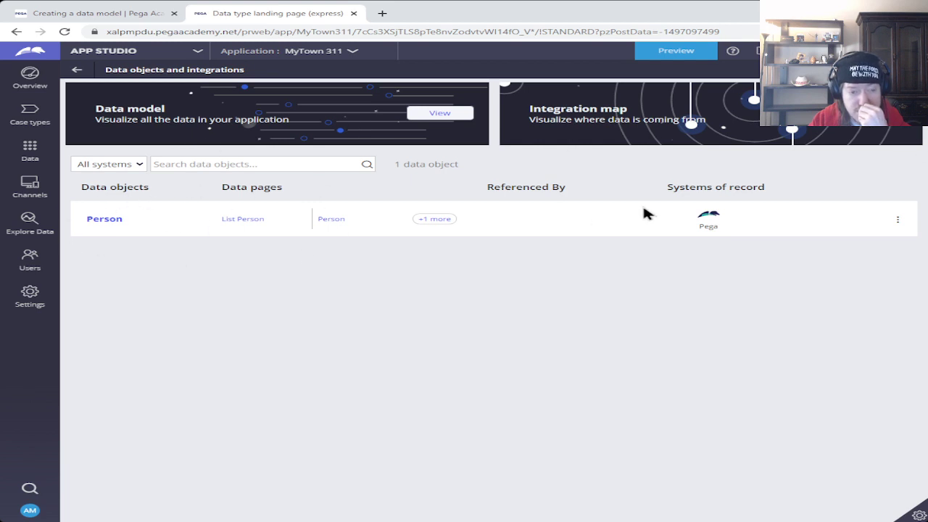
left_click(884, 69)
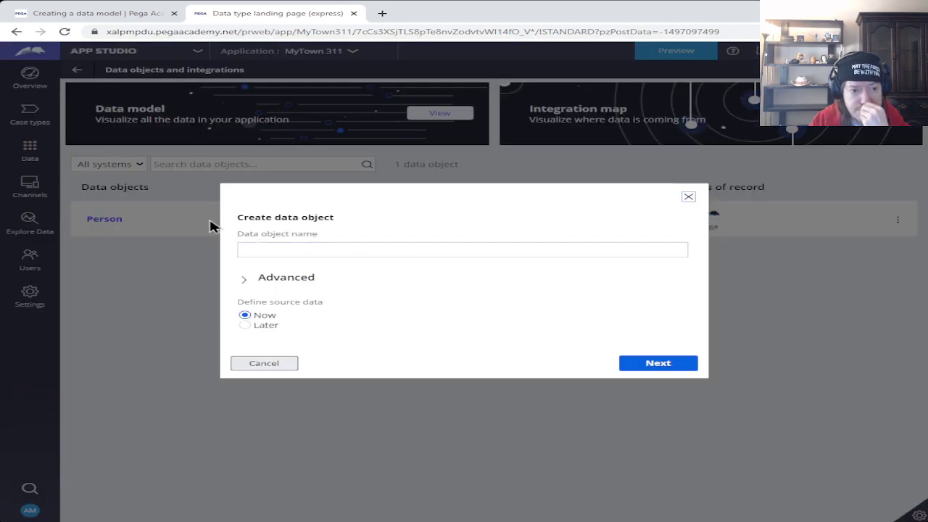
left_click(127, 15)
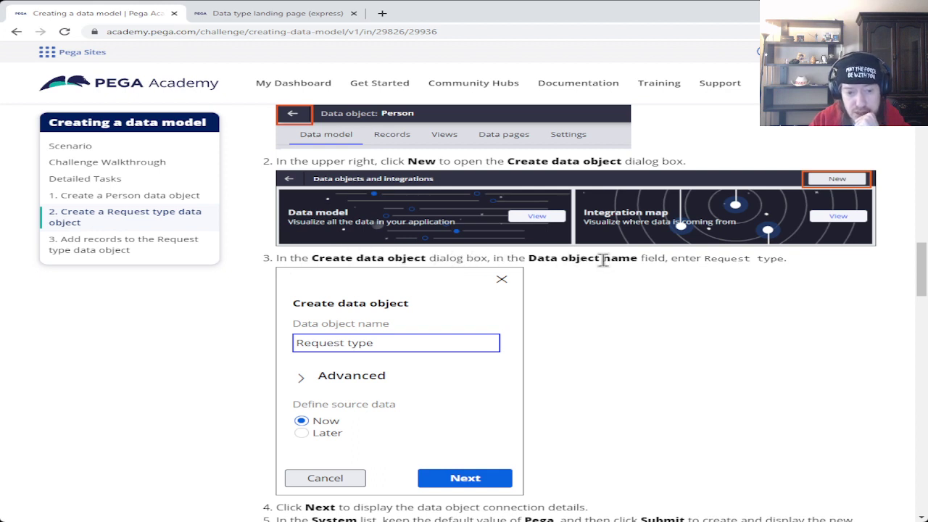
left_click_drag(709, 259, 788, 259)
key("ctrl+c")
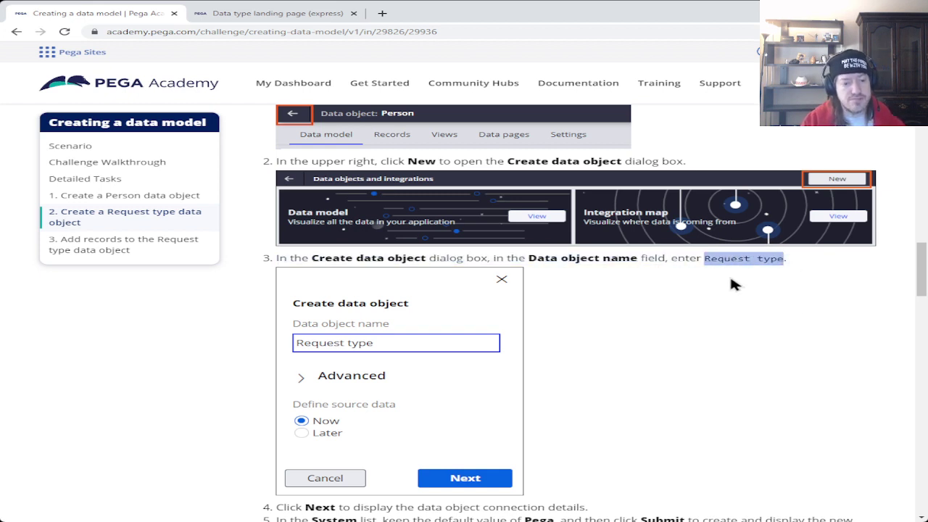
left_click(263, 13)
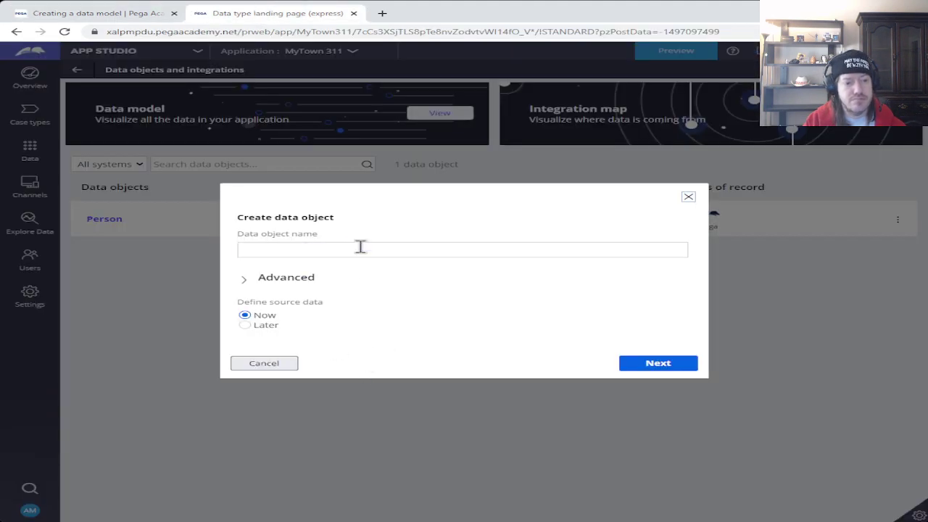
left_click(362, 249)
key("ctrl+v")
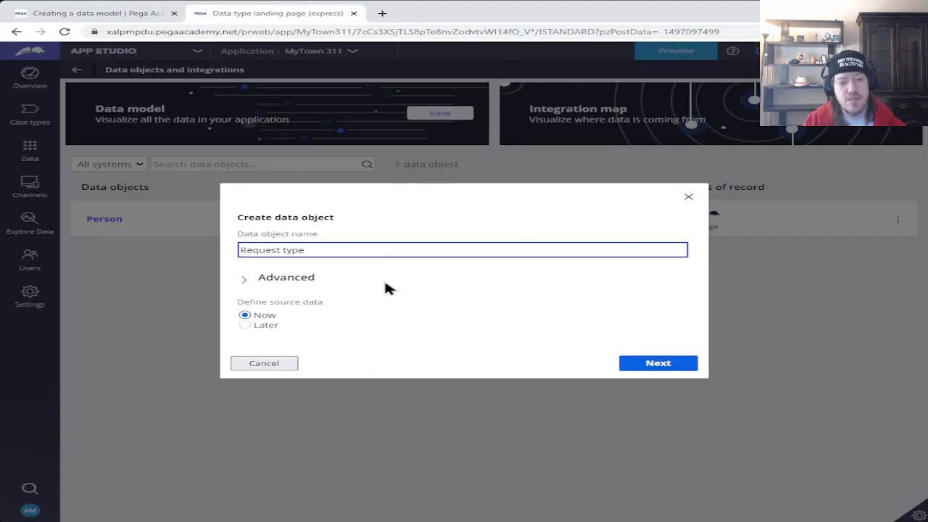
Step: Create the Request type data object with its source data defined now and Pega kept as the system, following the challenge instructions
left_click(119, 16)
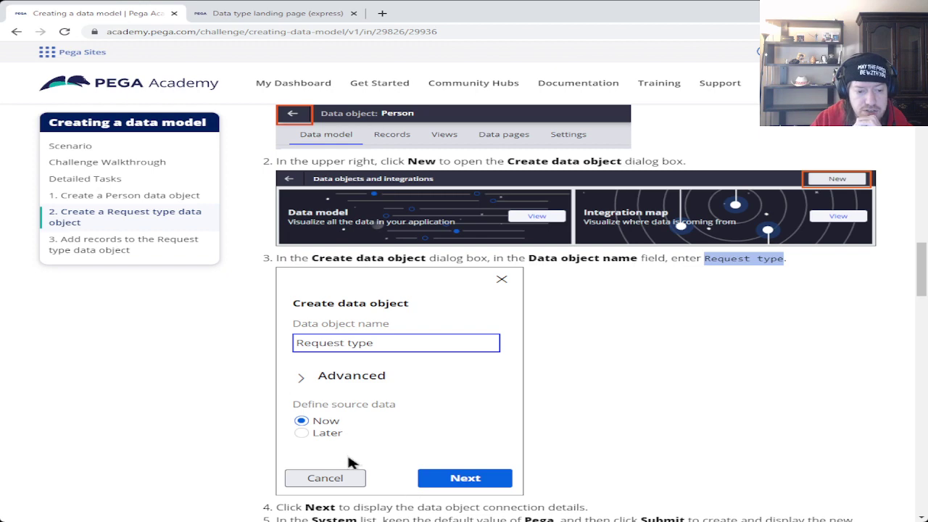
scroll(230, 272, "down", 2)
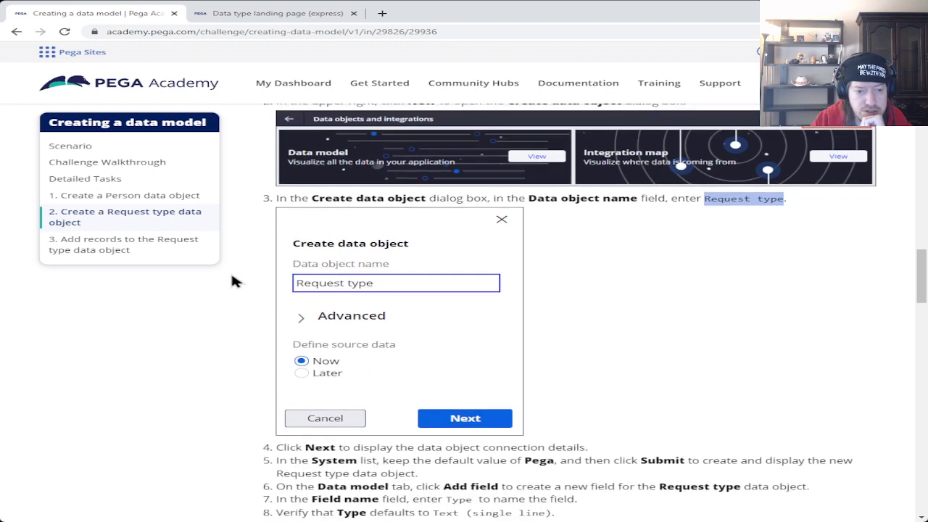
scroll(231, 285, "down", 5)
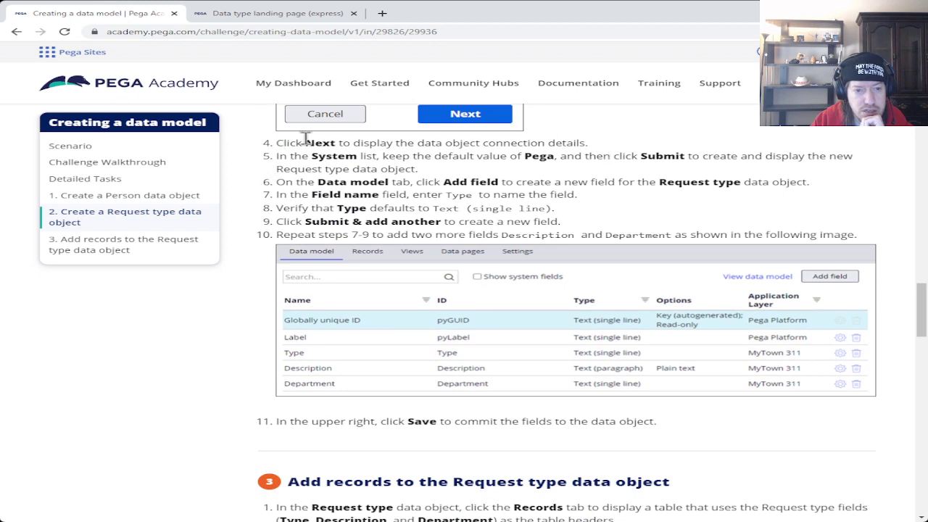
left_click(238, 19)
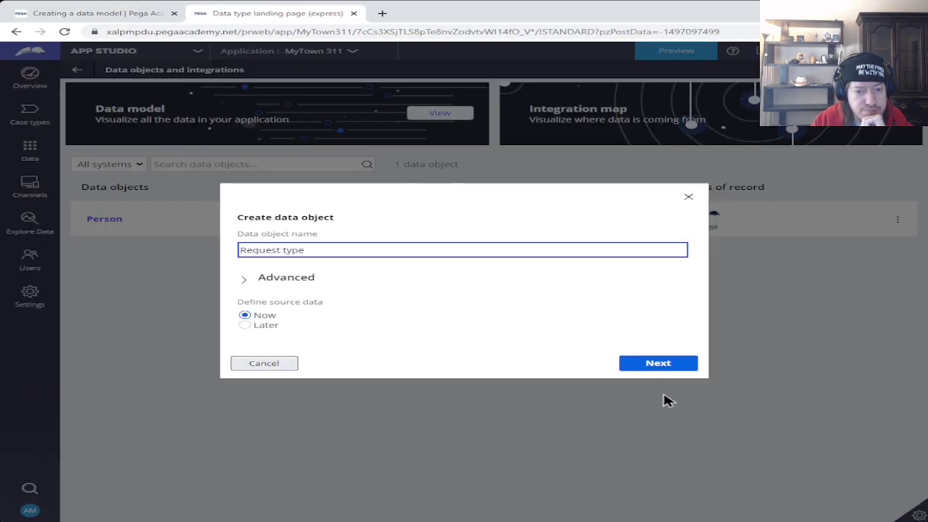
left_click(663, 362)
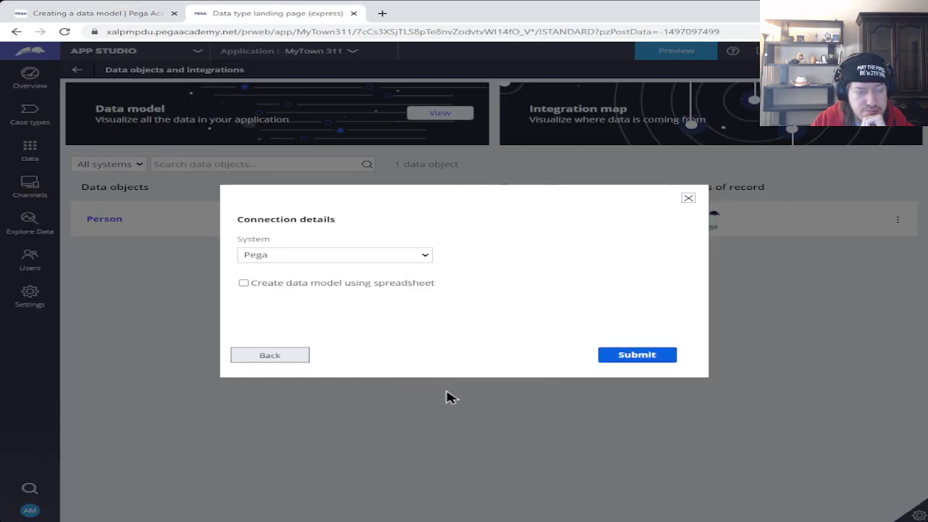
left_click(130, 15)
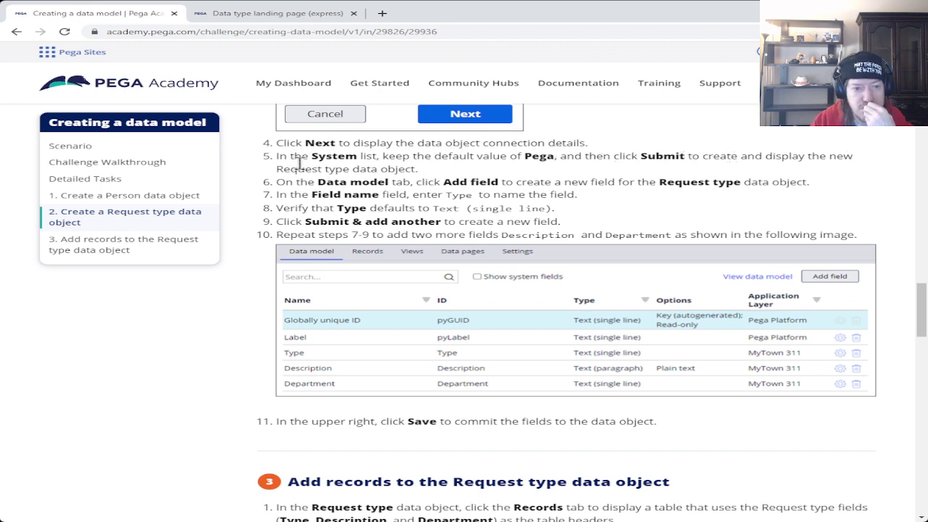
left_click(261, 16)
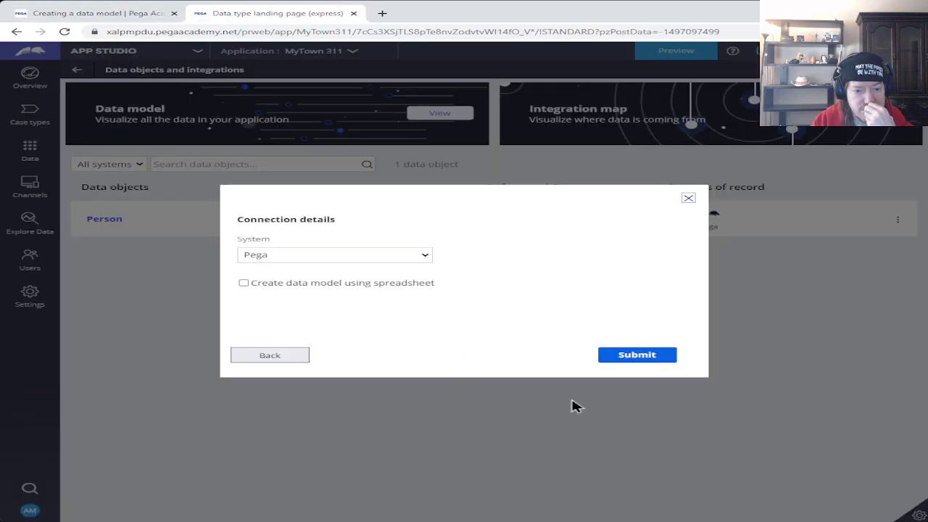
left_click(656, 354)
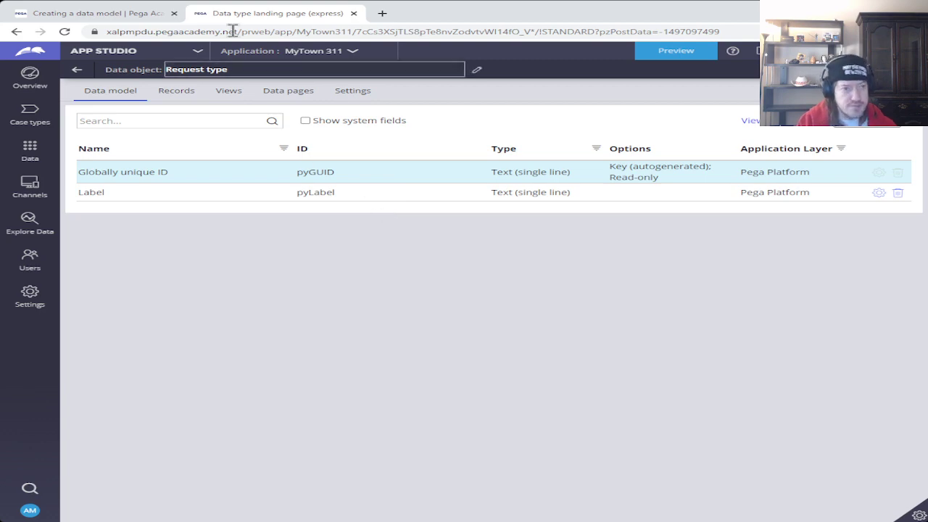
Step: Read the challenge's field instructions and start adding a field to the Request type data object
left_click(120, 19)
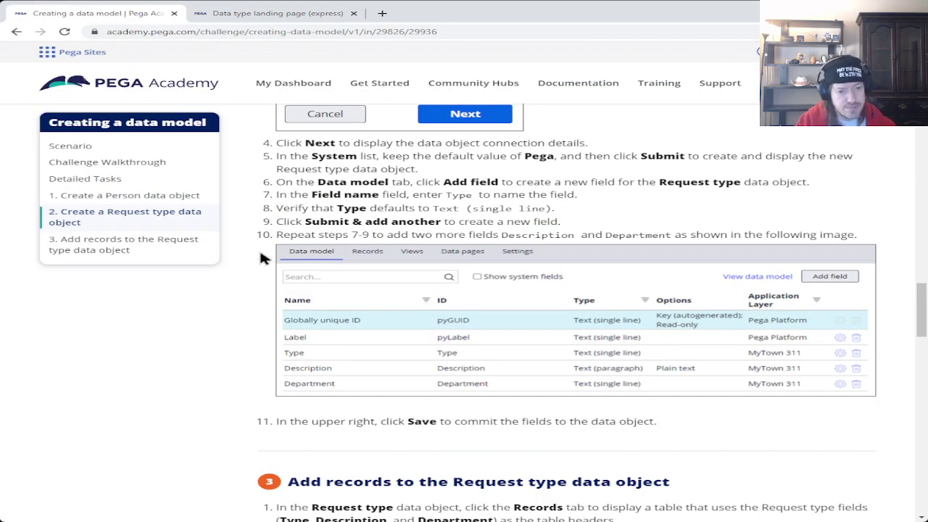
scroll(263, 259, "down", 1)
scroll(262, 258, "up", 1)
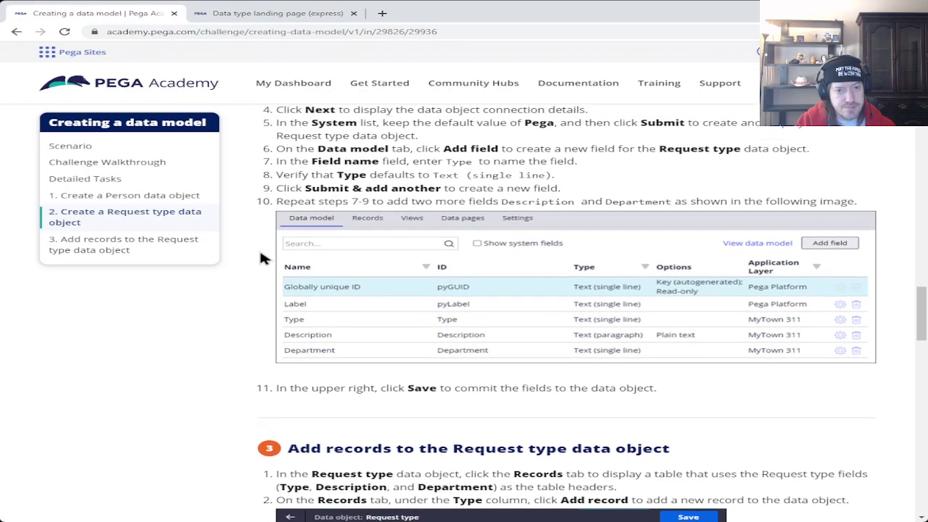
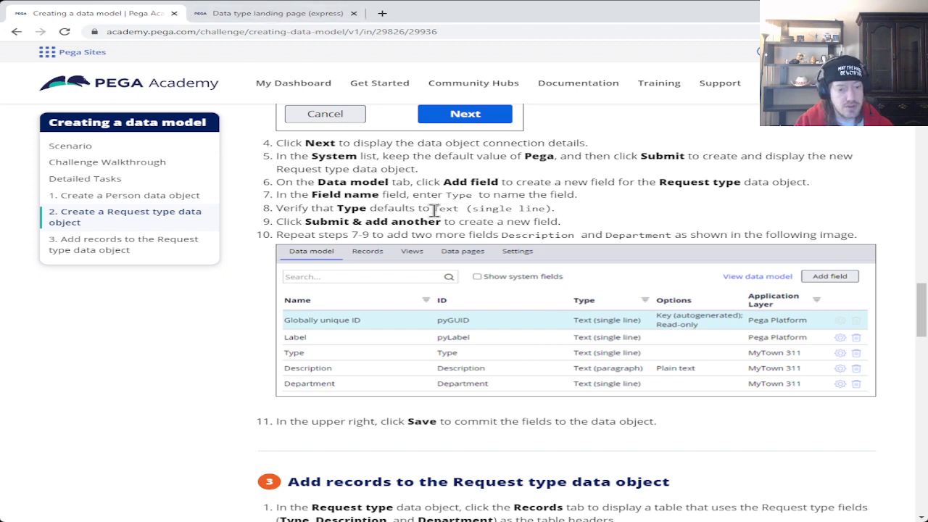
left_click_drag(433, 209, 555, 221)
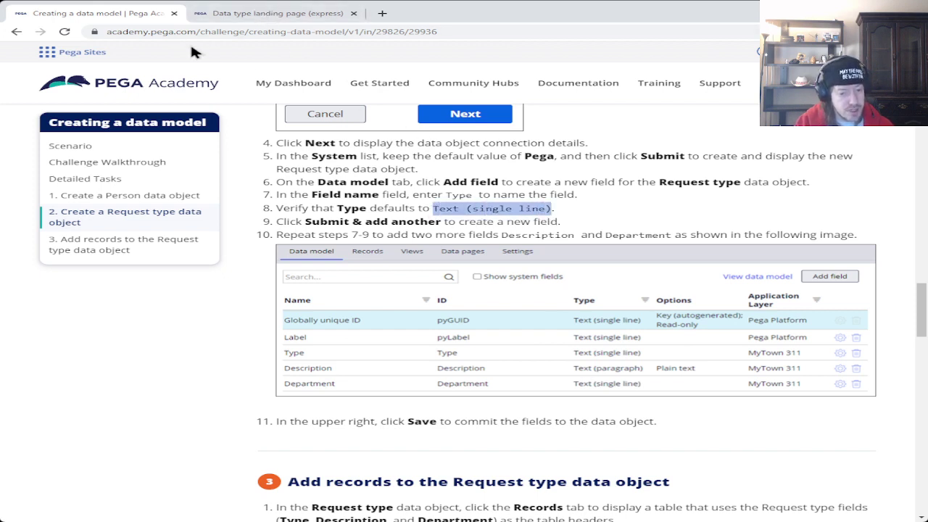
left_click(260, 14)
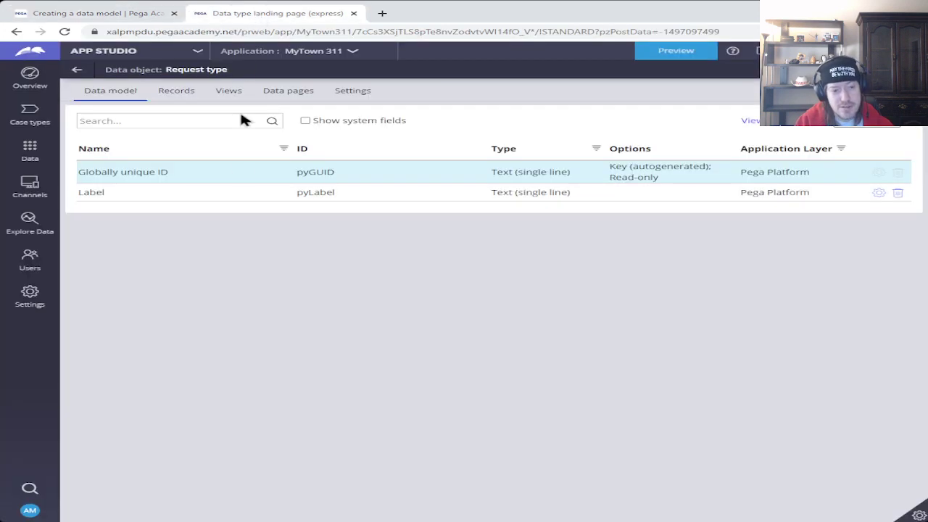
left_click(882, 130)
Step: Add a field named Type, copied from the instructions, keeping the Text (single line) type, and continue with another field
left_click(86, 16)
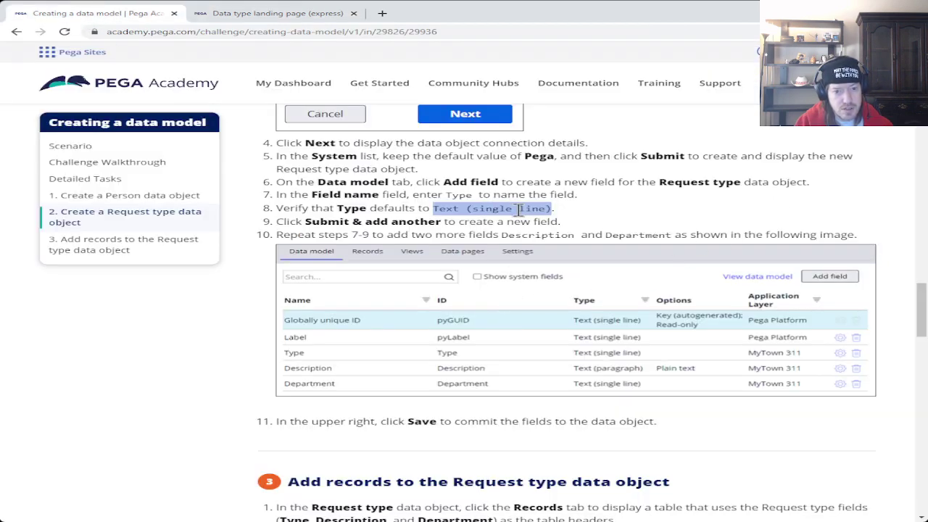
double_click(458, 194)
key("ctrl+c")
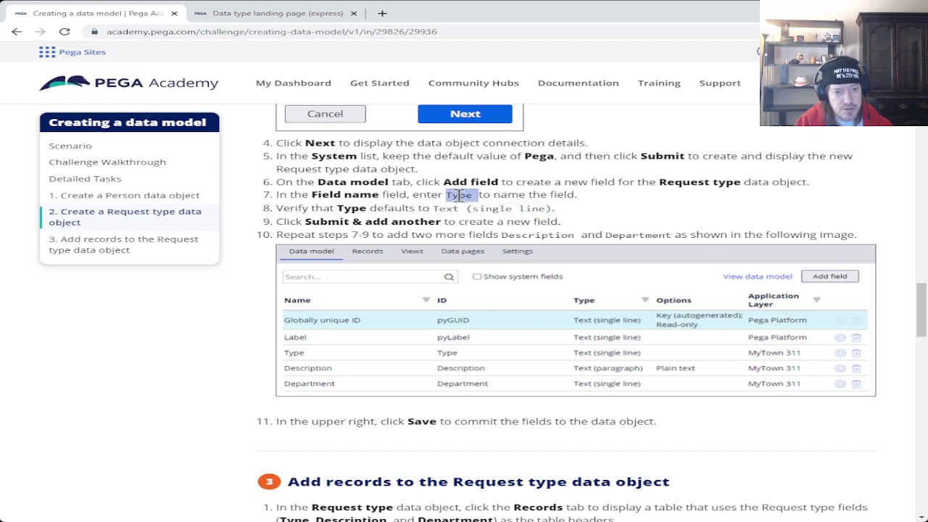
mouse_move(475, 194)
left_mouse_down()
mouse_move(441, 194)
mouse_move(461, 196)
left_mouse_up()
left_click(447, 194)
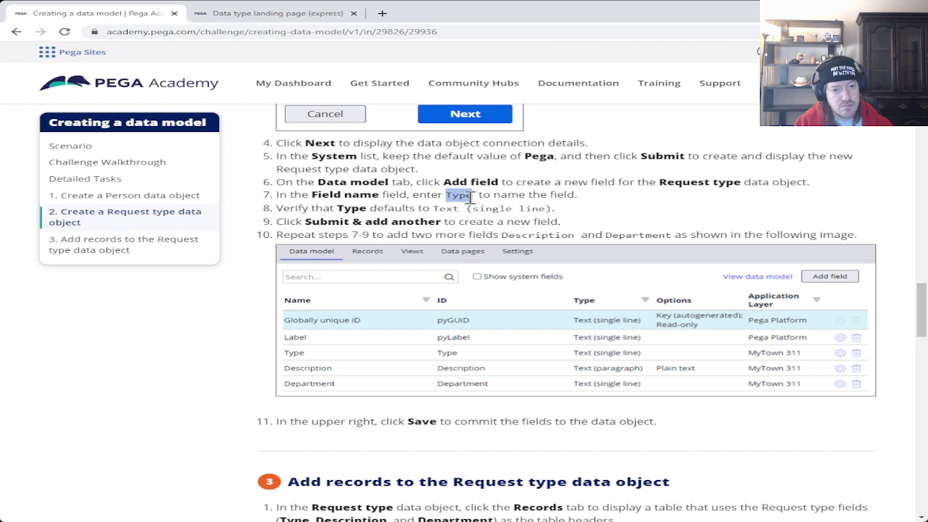
left_click(292, 16)
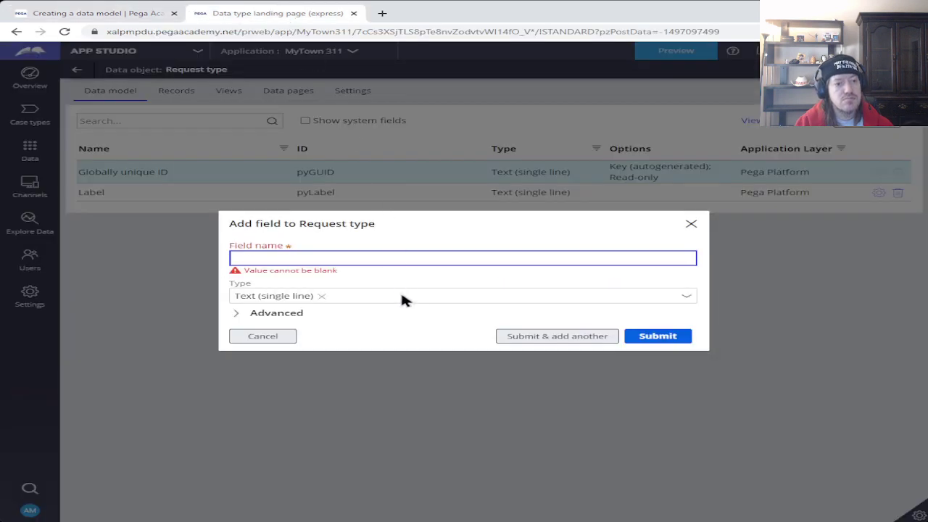
key("ctrl+v")
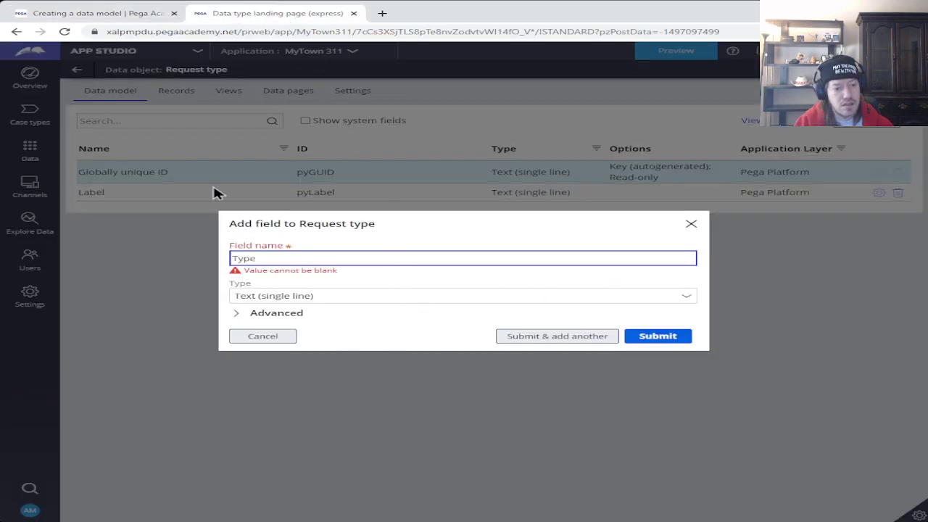
left_click(91, 13)
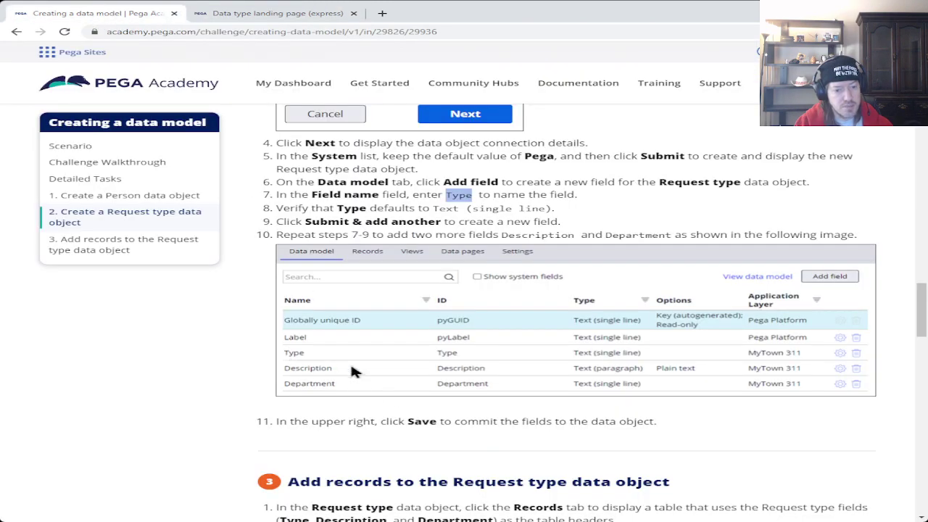
left_click(297, 15)
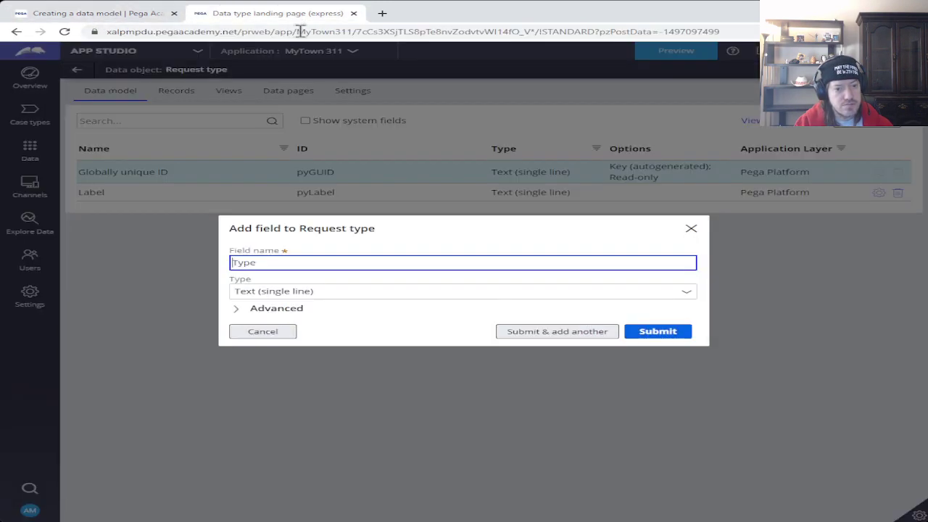
Step: Add a Description field of type Text (paragraph) displayed as plain text to Request type, and continue with another field
left_click(127, 21)
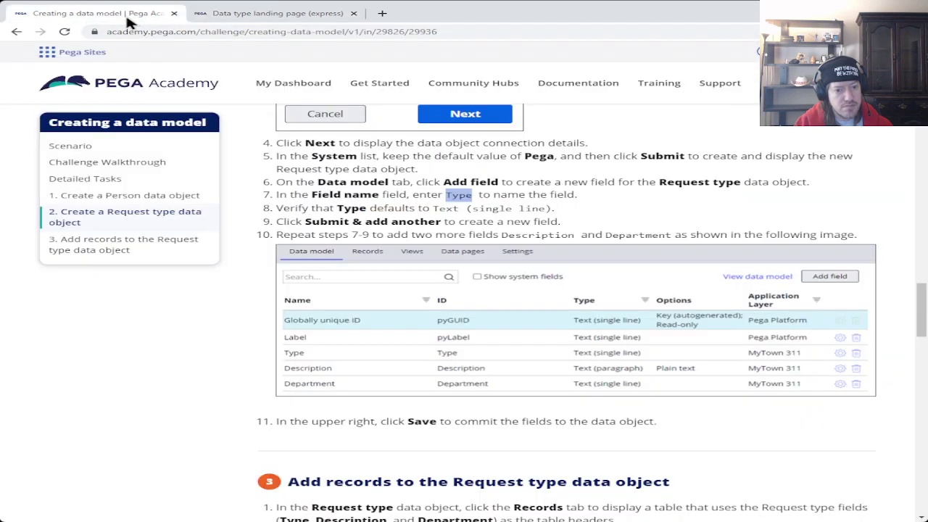
left_click(517, 236)
double_click(517, 236)
left_click(510, 236)
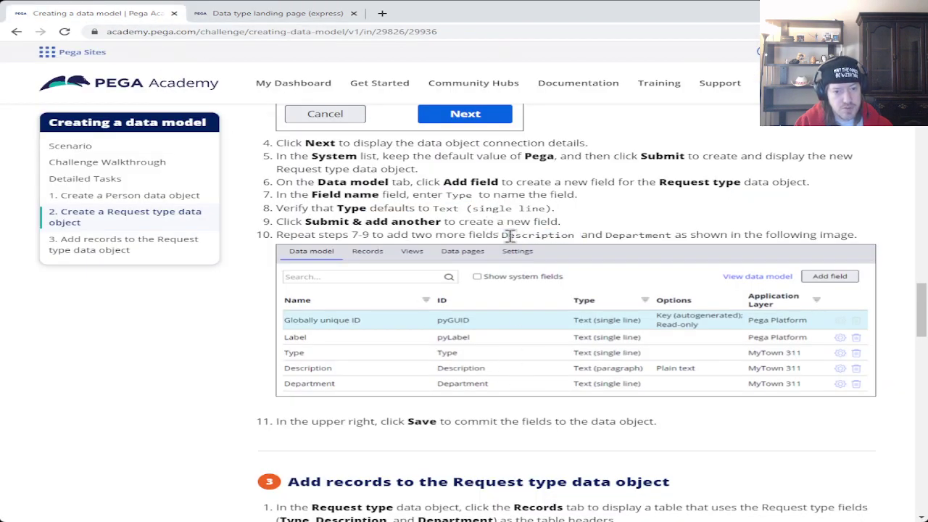
left_click_drag(503, 237, 574, 239)
key("ctrl+c")
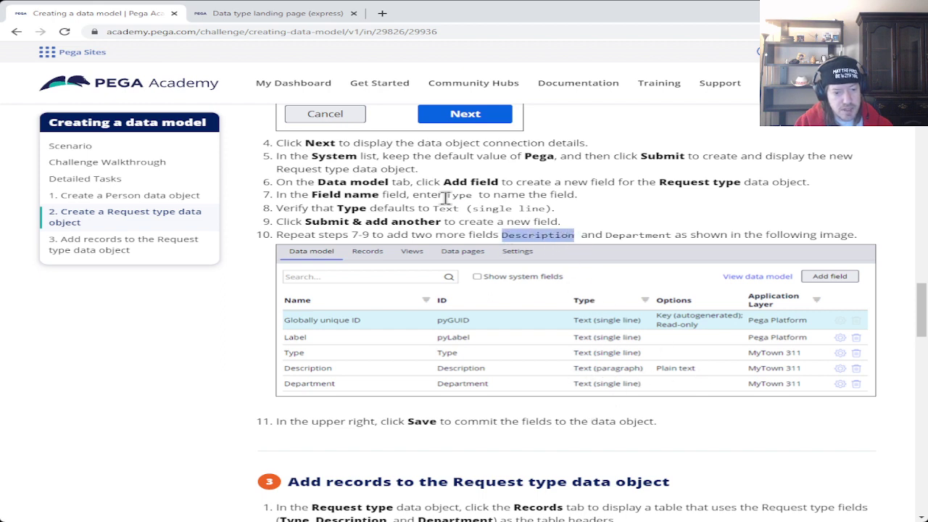
left_click(279, 19)
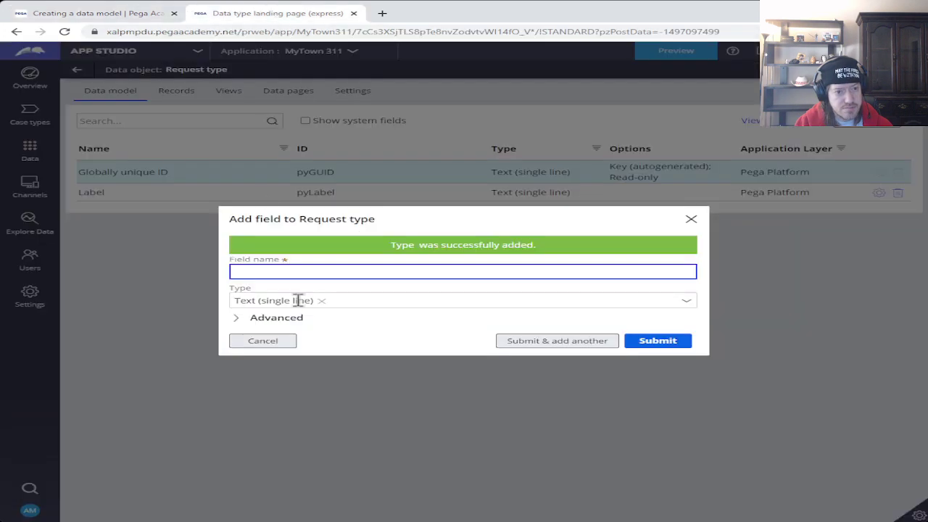
key("ctrl+v")
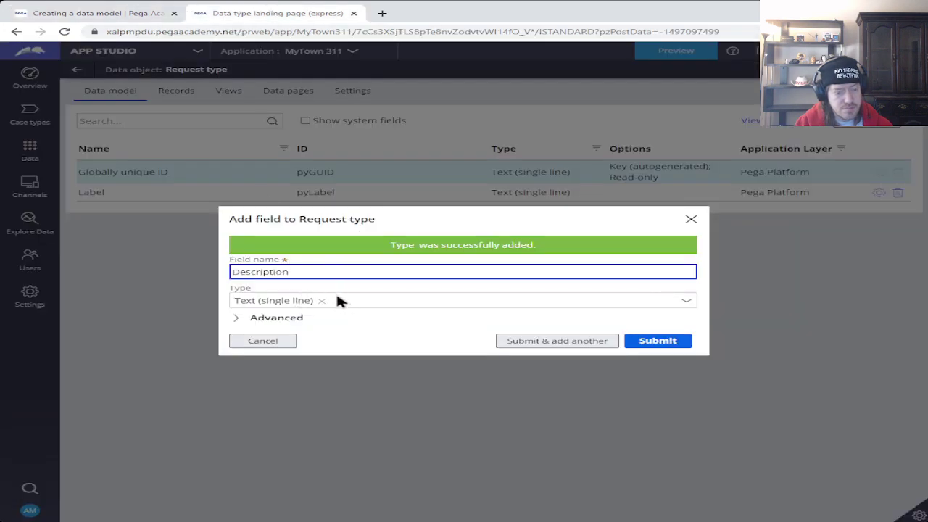
left_click(686, 301)
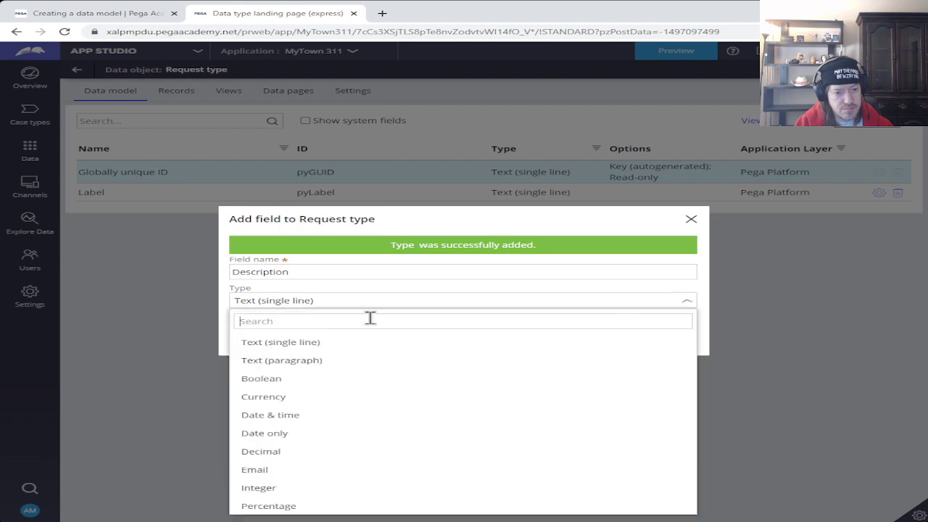
left_click(304, 361)
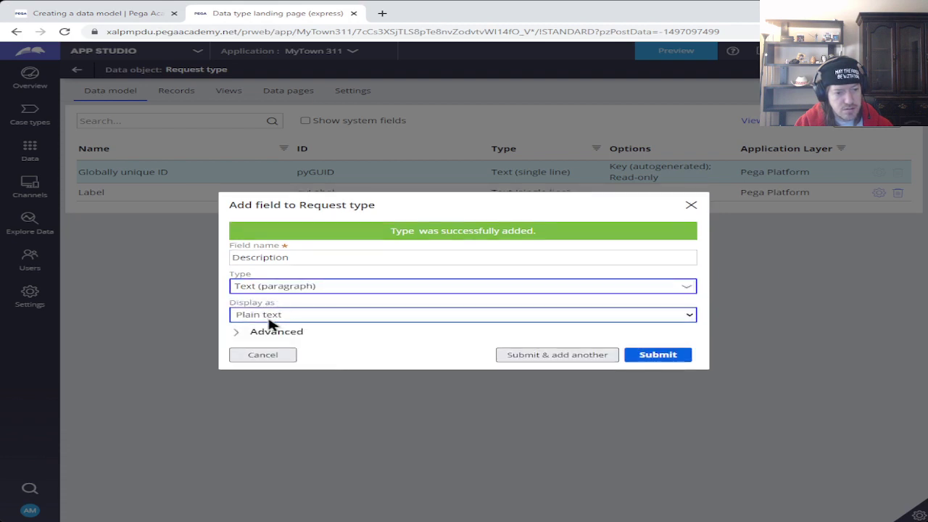
left_click(561, 355)
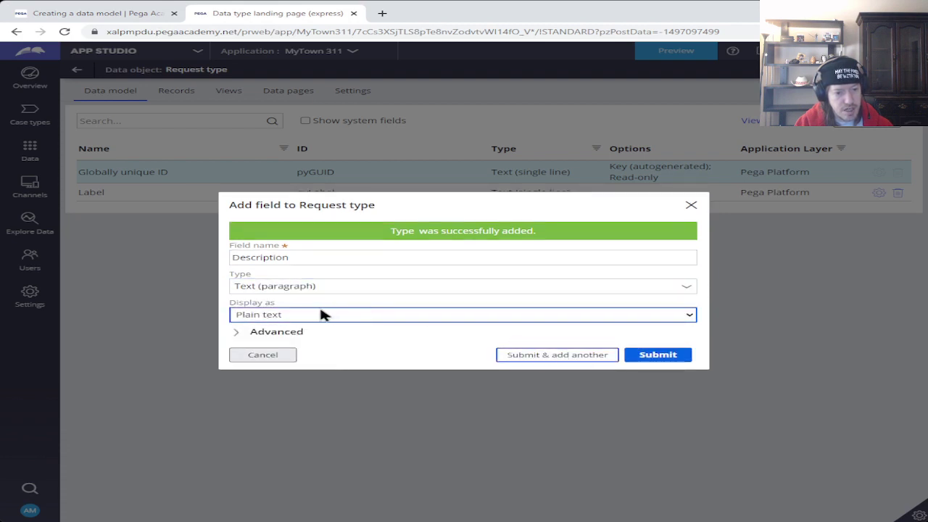
Step: Add a Department field, copied from the instructions, to Request type, keeping the Text (single line) type, and finish adding fields
key("ctrl+shift+Tab")
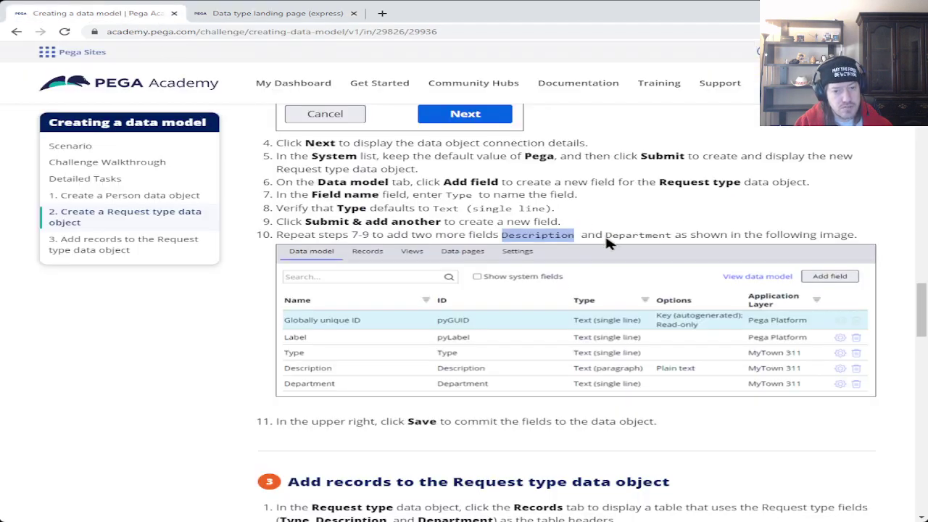
left_click_drag(605, 234, 672, 236)
key("ctrl+c")
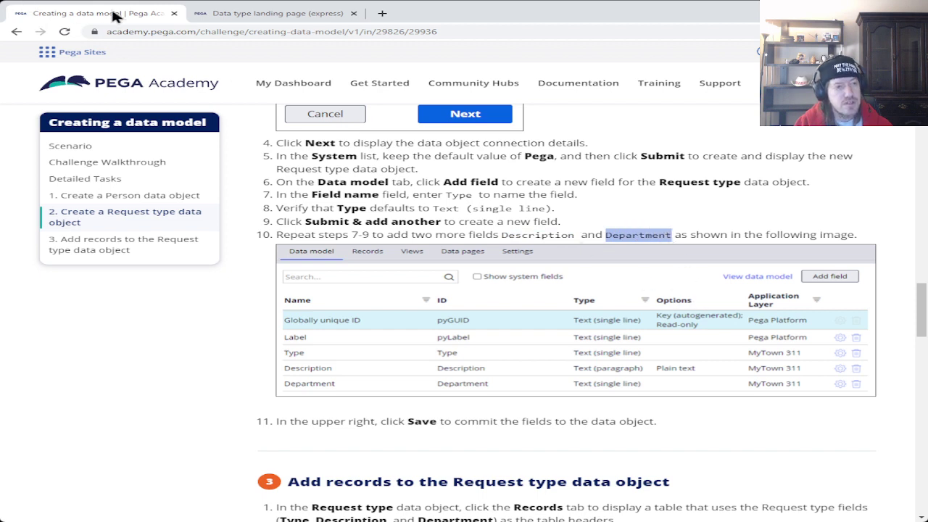
left_click(280, 17)
key("ctrl+v")
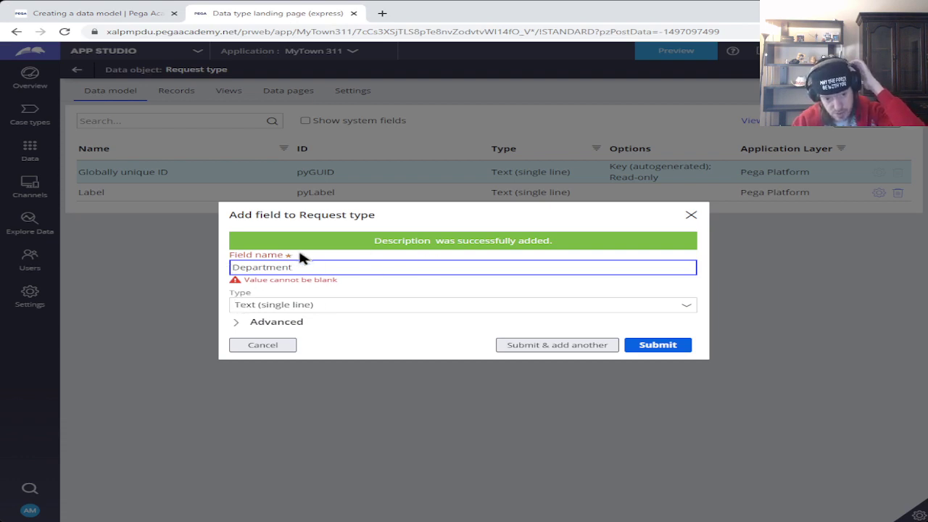
left_click(693, 347)
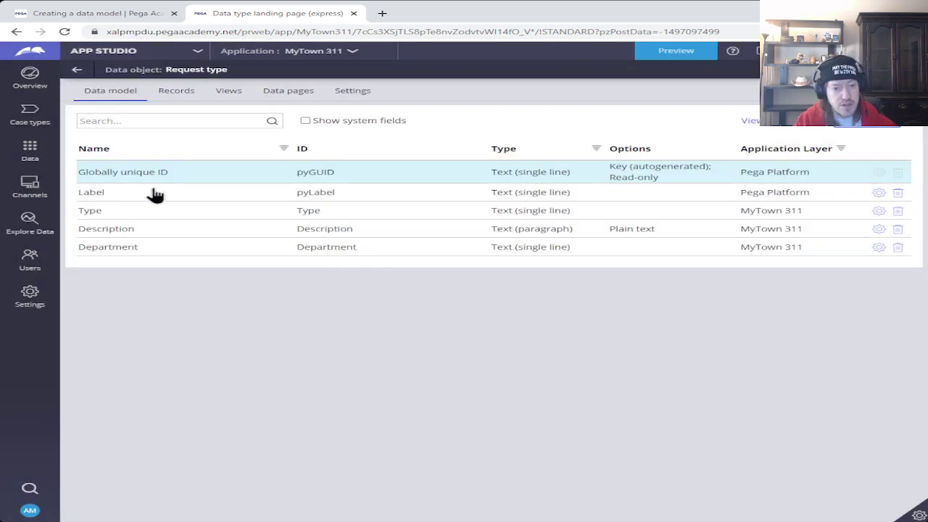
Step: Compare the Request type data model's fields, types and application layers with the reference image in the challenge instructions
left_click(91, 18)
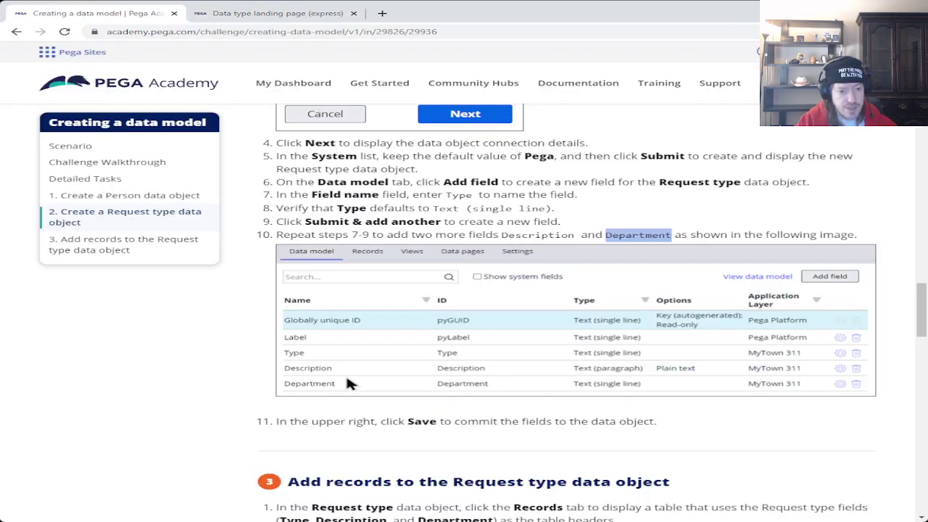
left_click(258, 17)
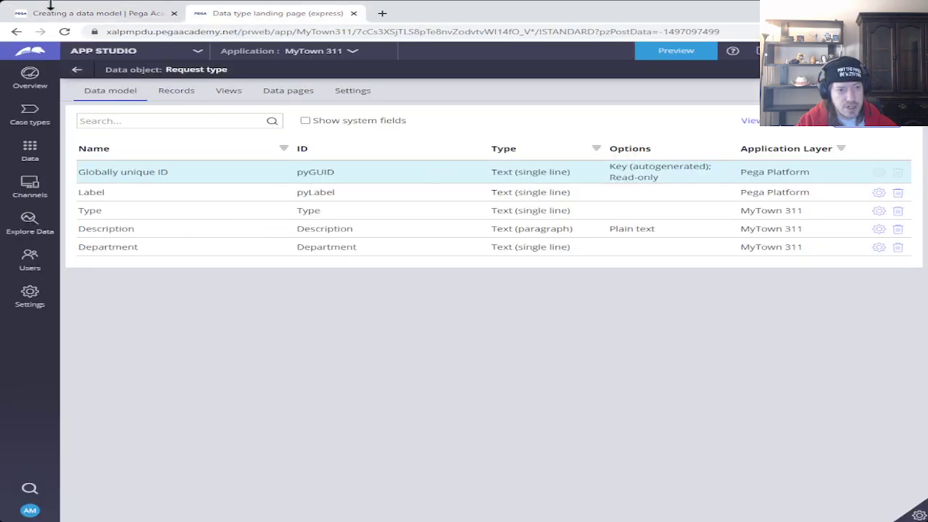
left_click(83, 15)
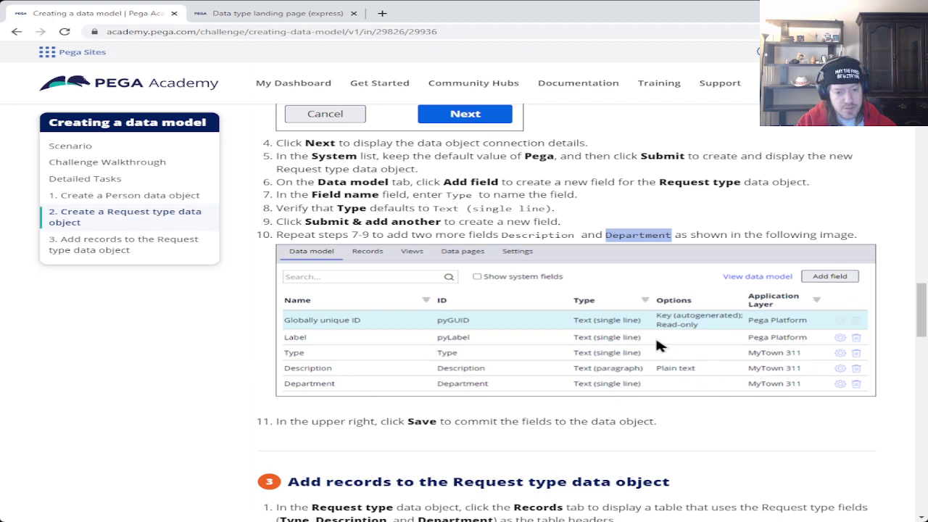
left_click(277, 17)
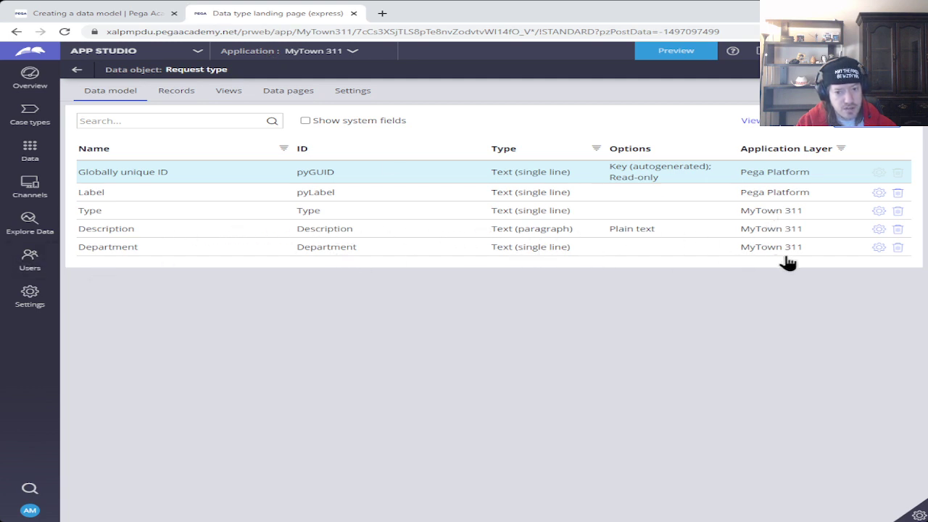
left_click(116, 13)
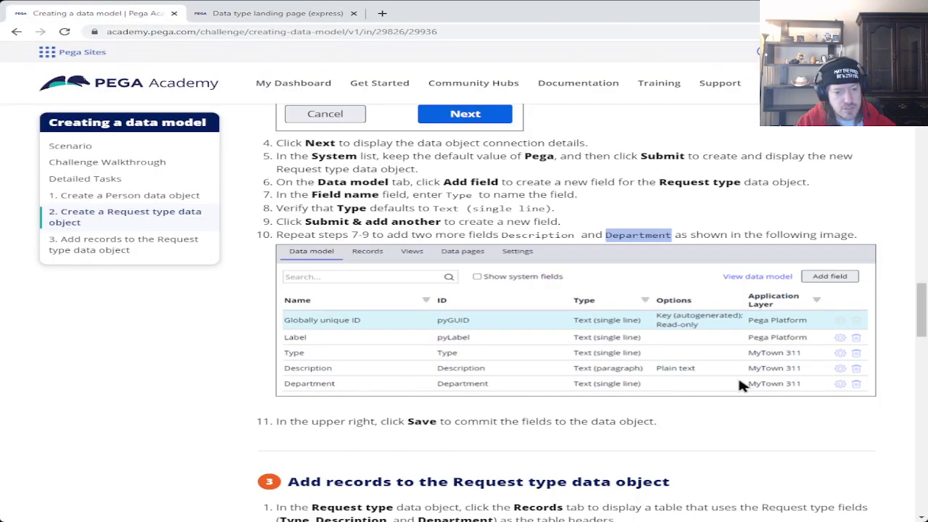
Step: Read the challenge's instructions for adding records and open the records of the Request type data object
scroll(209, 284, "down", 5)
scroll(249, 250, "up", 2)
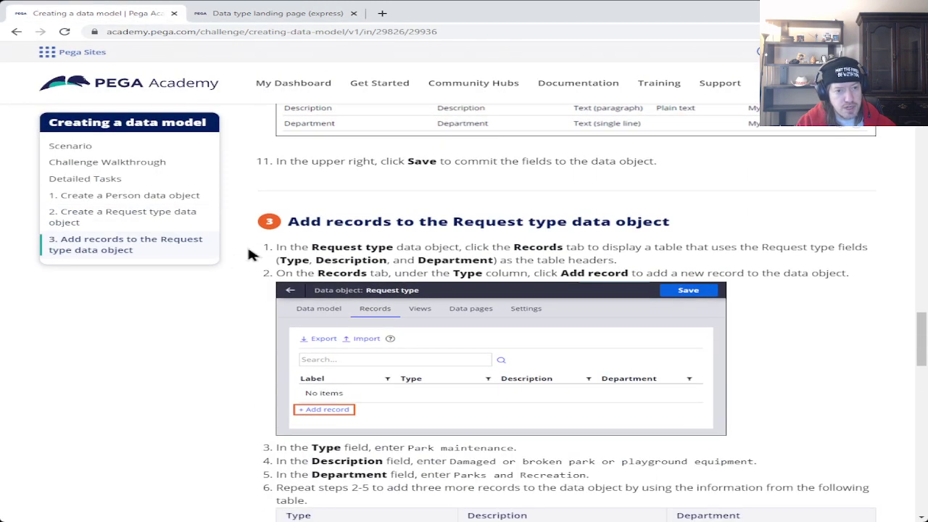
scroll(248, 246, "down", 1)
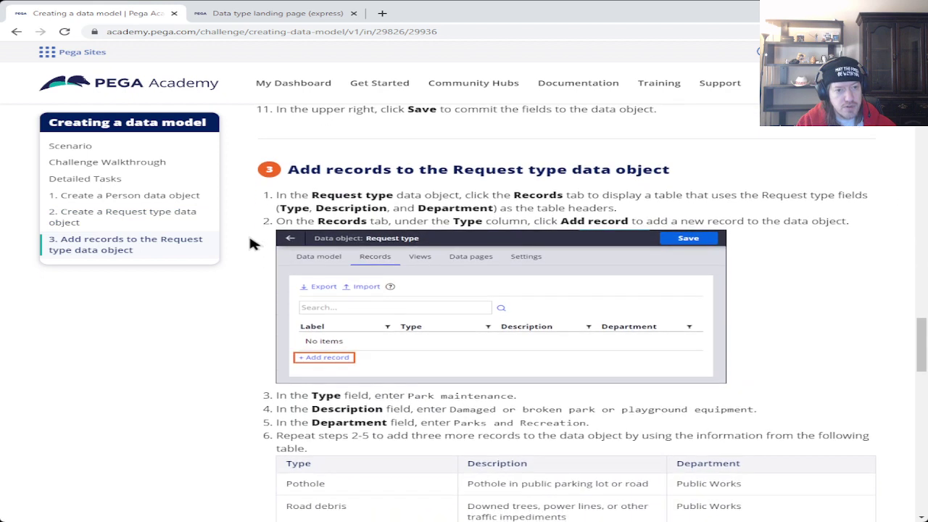
left_click(276, 15)
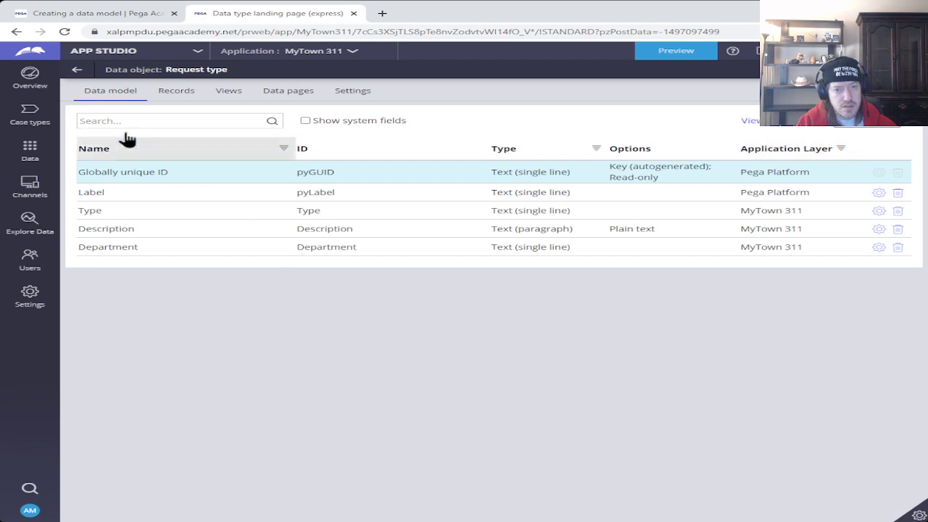
left_click(116, 15)
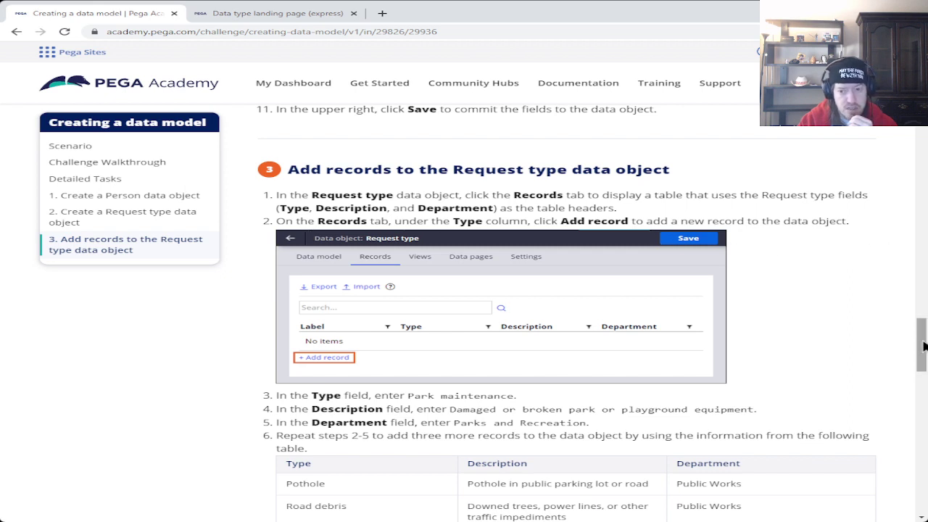
left_click_drag(920, 350, 914, 351)
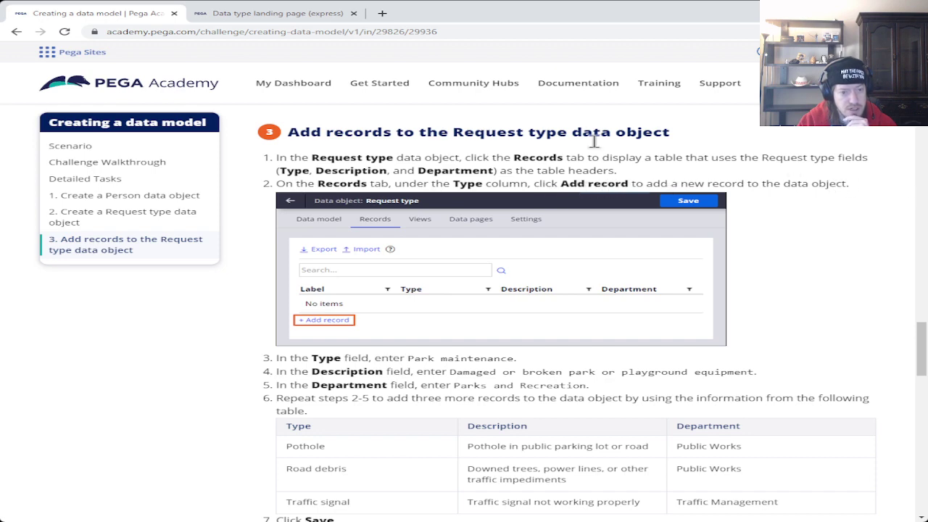
left_click(253, 15)
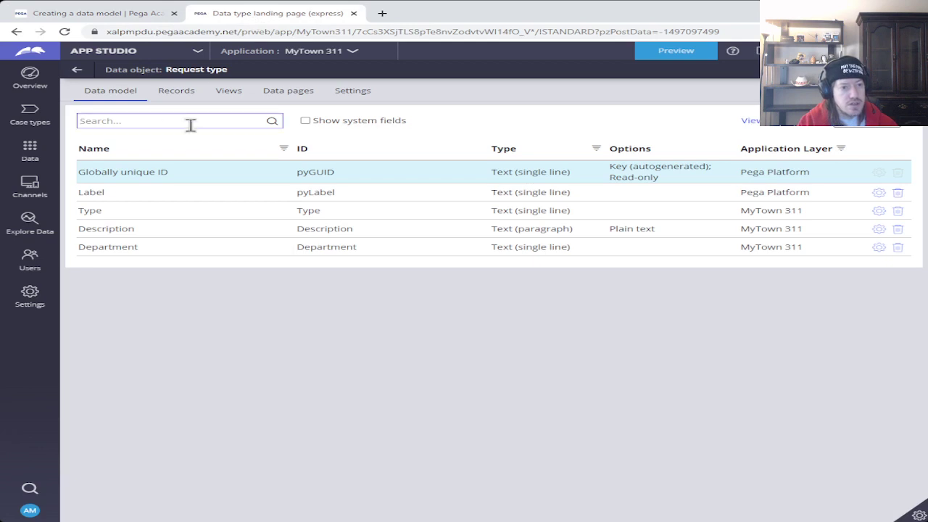
left_click(179, 94)
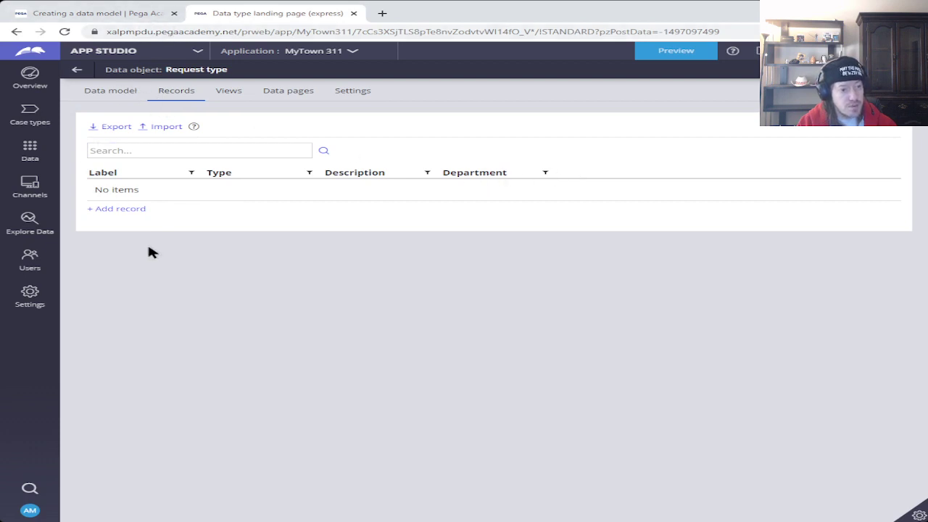
Step: Review the record values listed in the challenge instructions and add a blank record to Request type
left_click(139, 13)
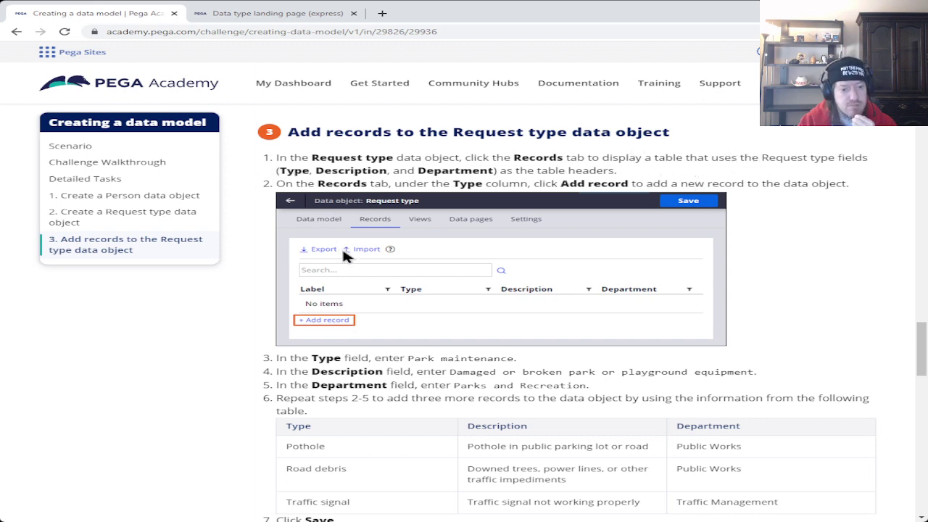
scroll(345, 254, "down", 3)
scroll(344, 254, "down", 1)
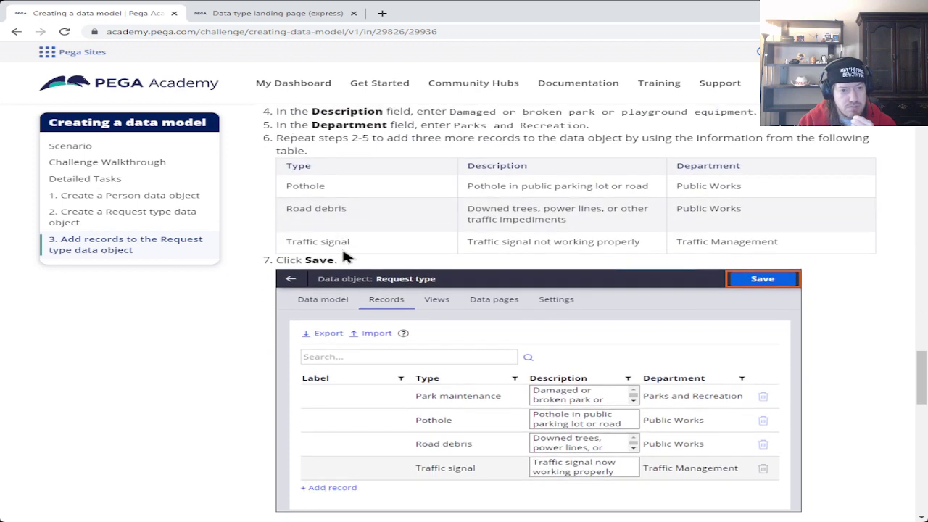
scroll(925, 375, "up", 1)
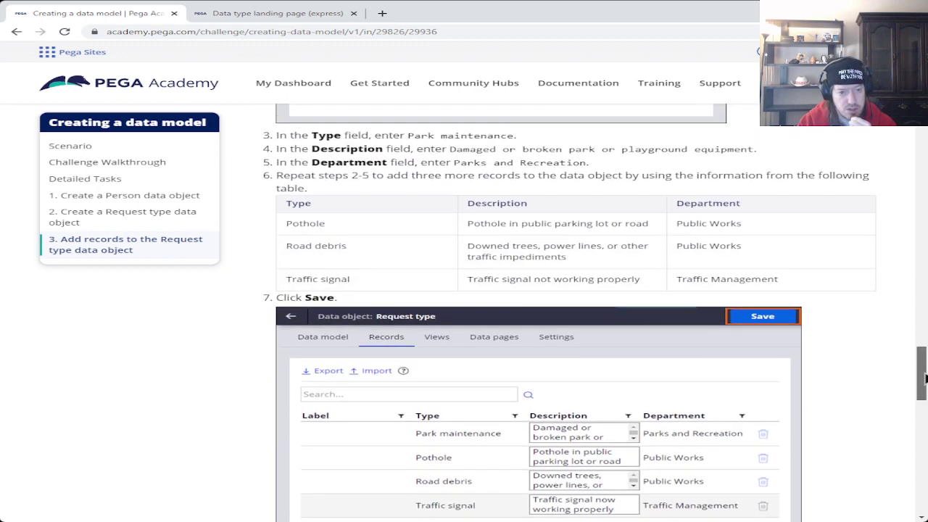
left_click_drag(924, 375, 925, 379)
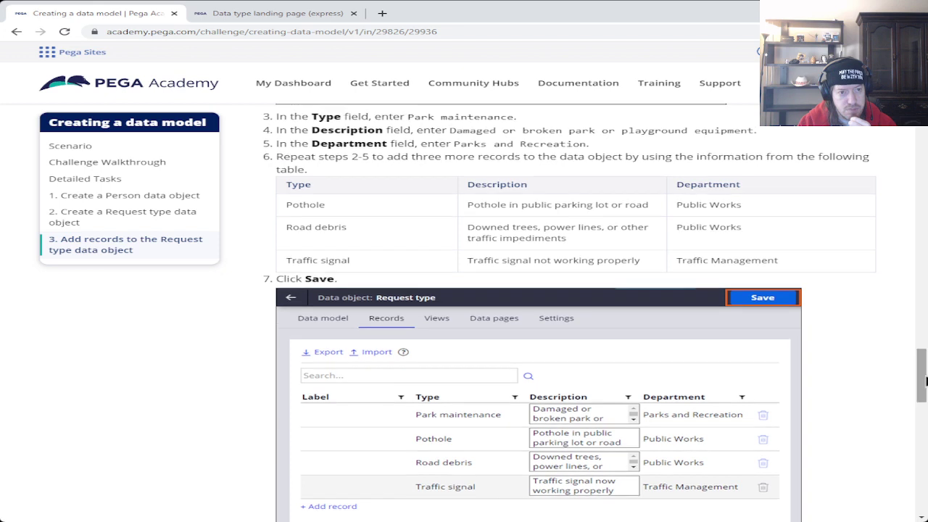
left_click(234, 15)
left_click(117, 210)
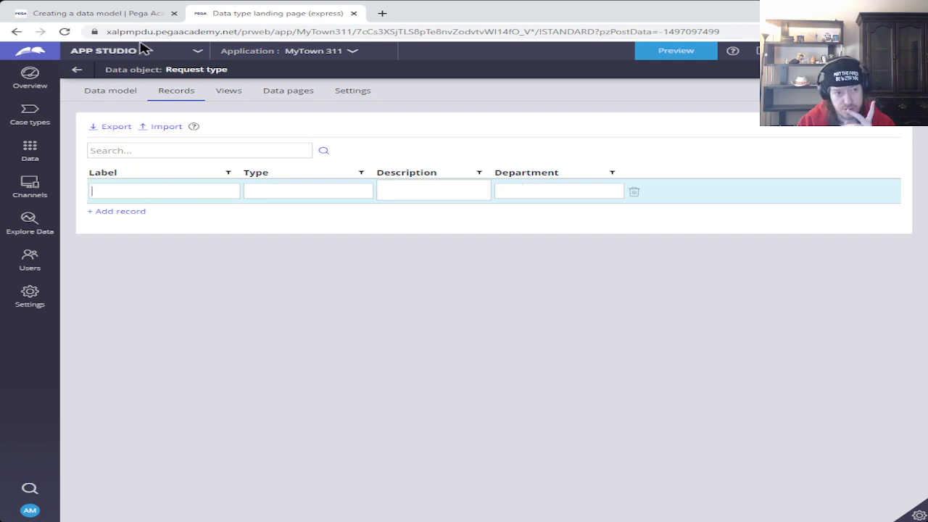
Step: Set the new record's Type to Park maintenance, copied from the challenge instructions
left_click(114, 19)
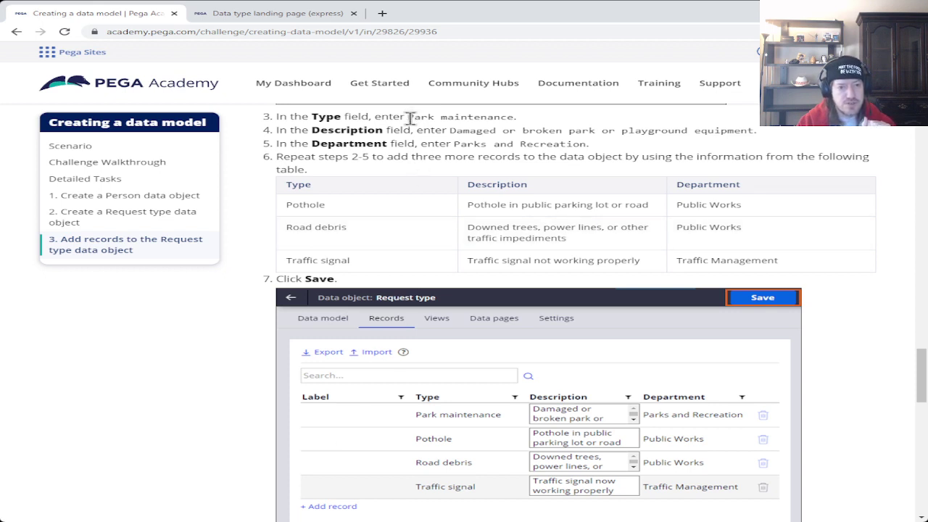
left_click_drag(410, 118, 513, 121)
key("ctrl+c")
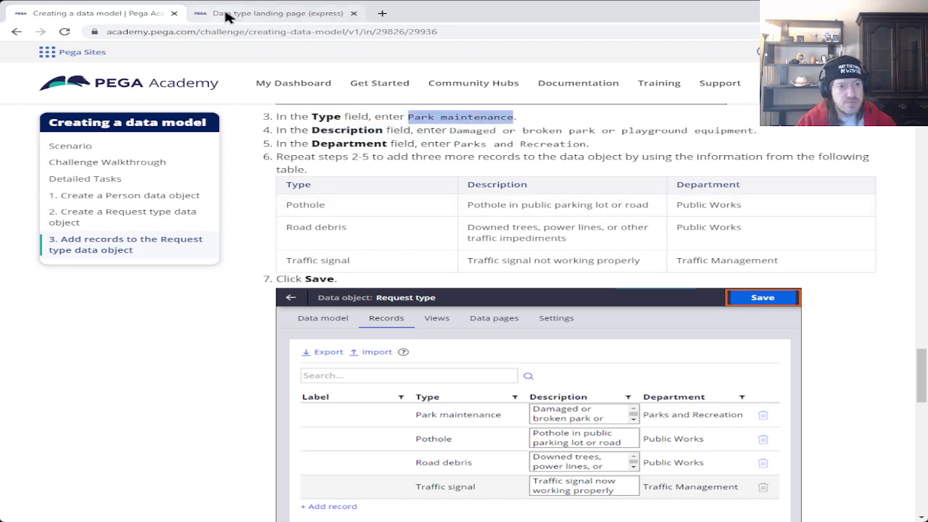
left_click(250, 21)
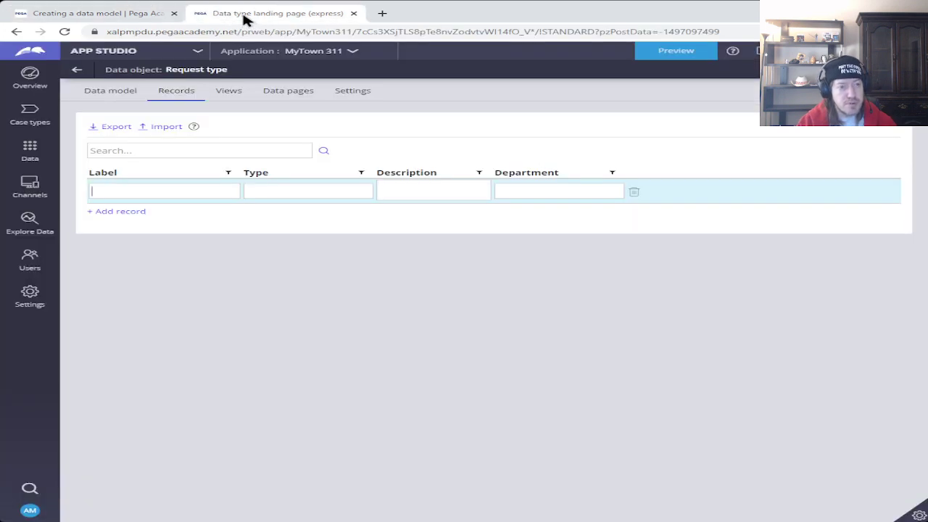
left_click(300, 191)
key("ctrl+v")
Step: Set the Park maintenance record's Description to "Damaged or broken park or playground equipment", copied from the instructions
left_click(143, 22)
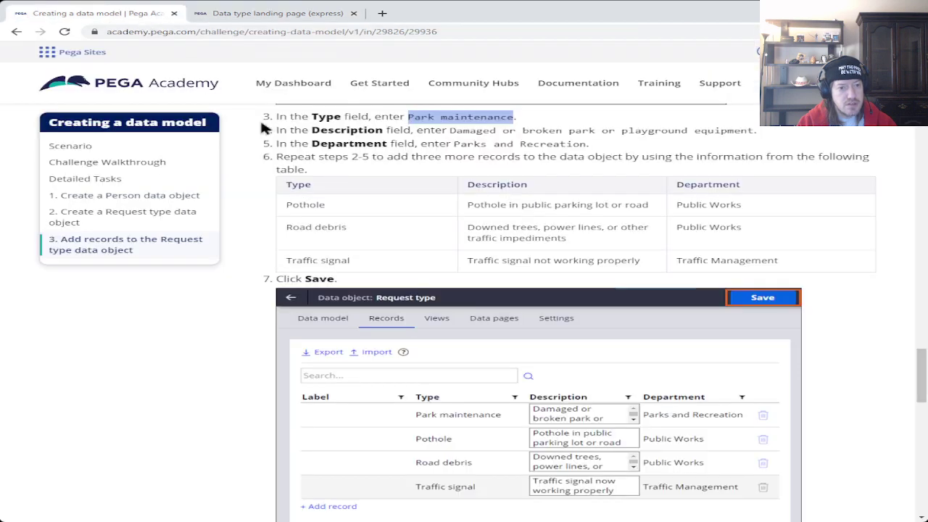
left_click_drag(450, 131, 756, 131)
key("ctrl+c")
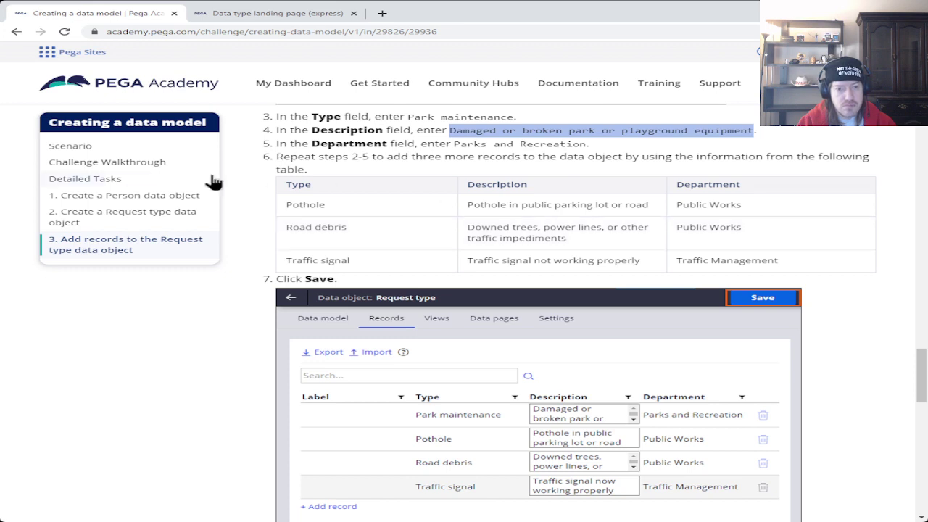
left_click(243, 14)
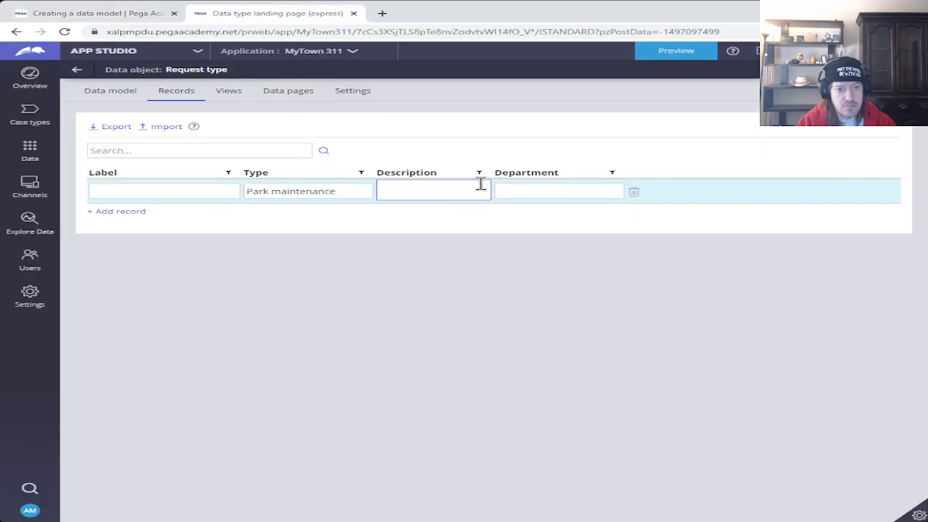
left_click(454, 188)
key("ctrl+v")
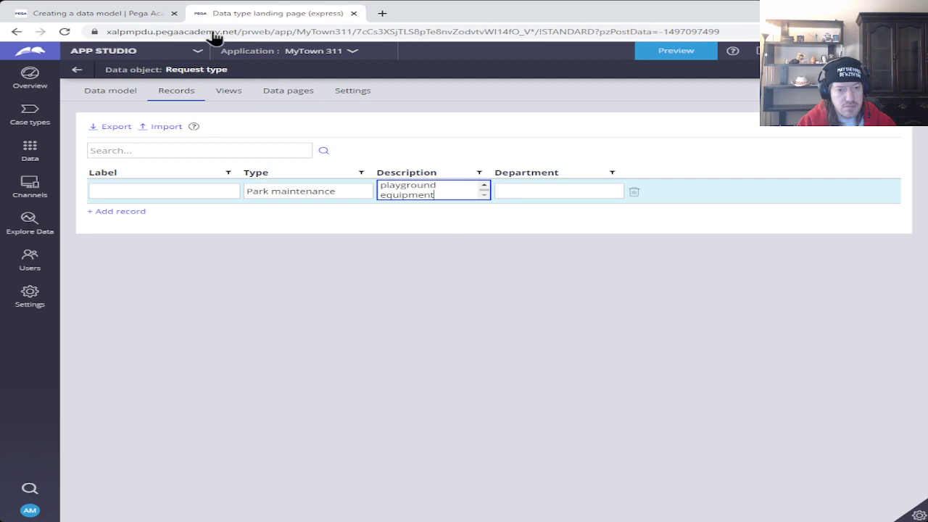
Step: Set the Park maintenance record's Department to Parks and Recreation, copied from the challenge instructions
left_click(141, 16)
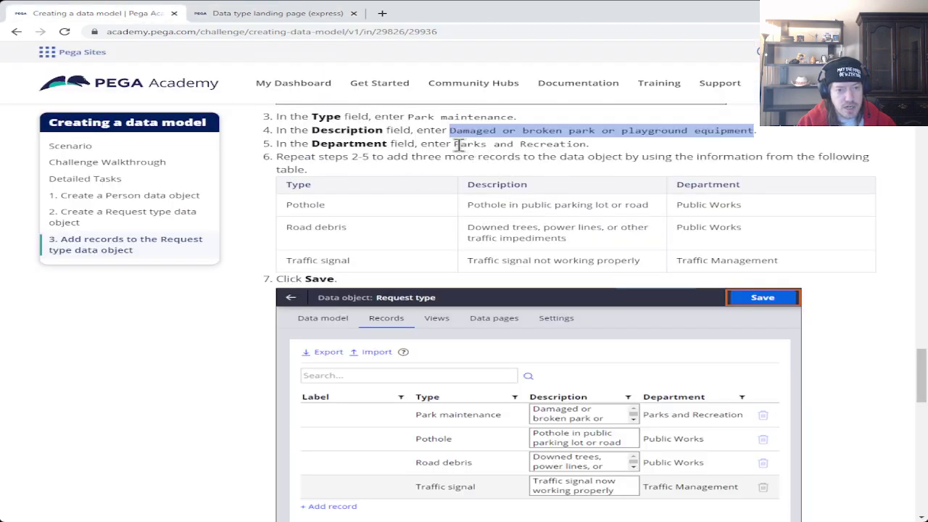
left_click_drag(455, 143, 583, 144)
key("ctrl+c")
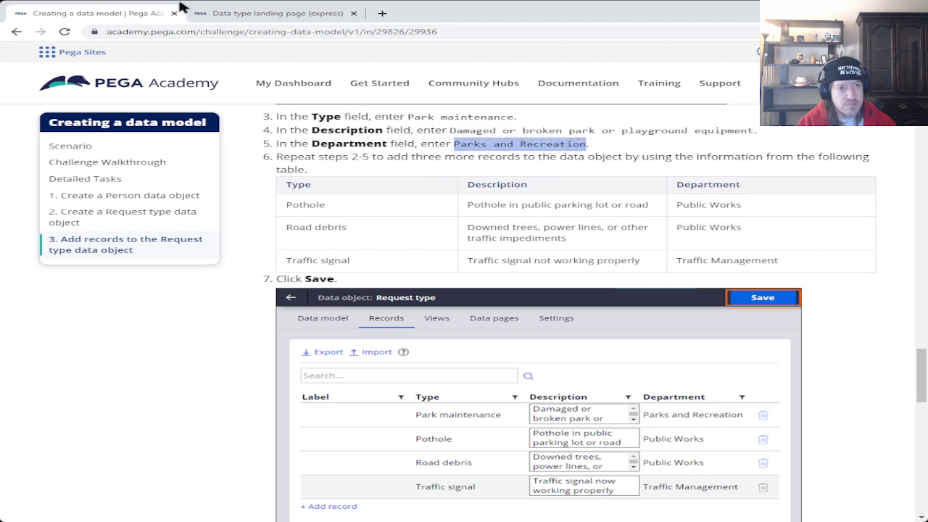
left_click(245, 13)
left_click(563, 191)
key("ctrl+v")
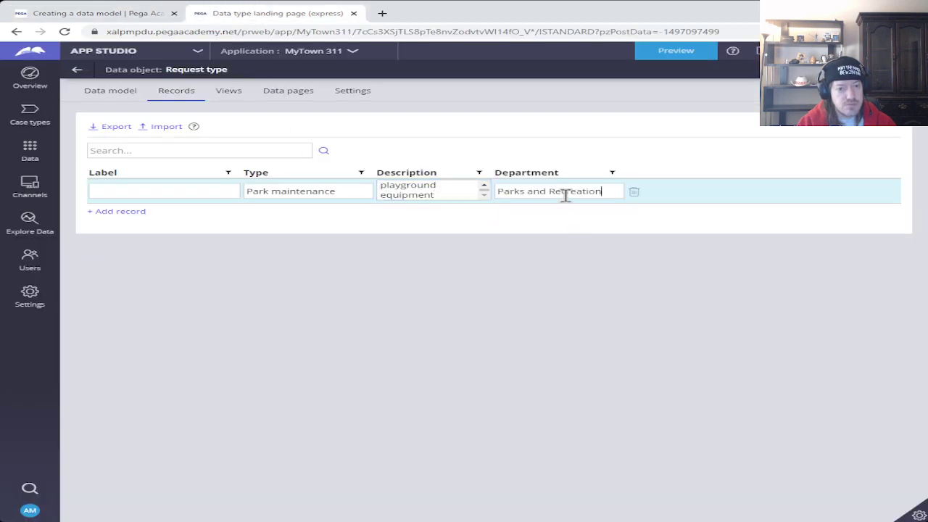
Step: Examine the challenge instructions for the remaining Request type records, the saving step and the Confirm your work section
left_click(76, 14)
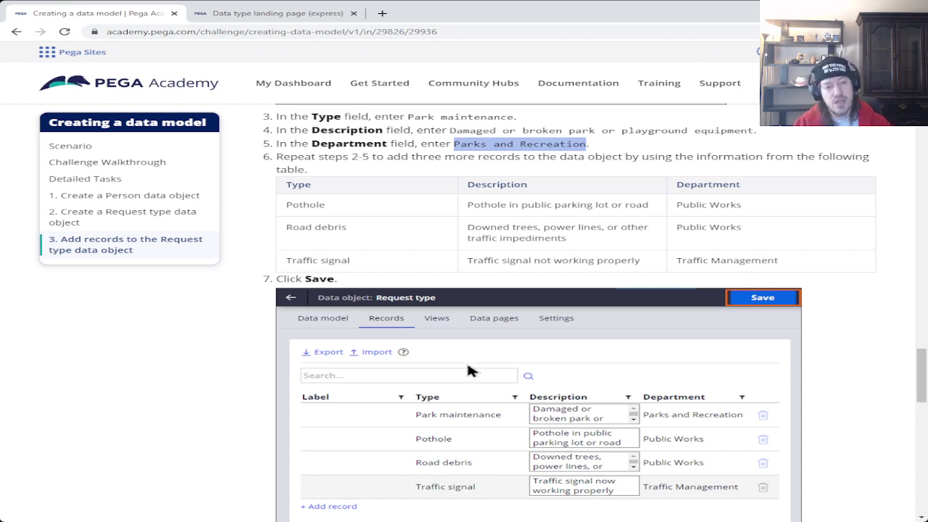
scroll(270, 222, "up", 2)
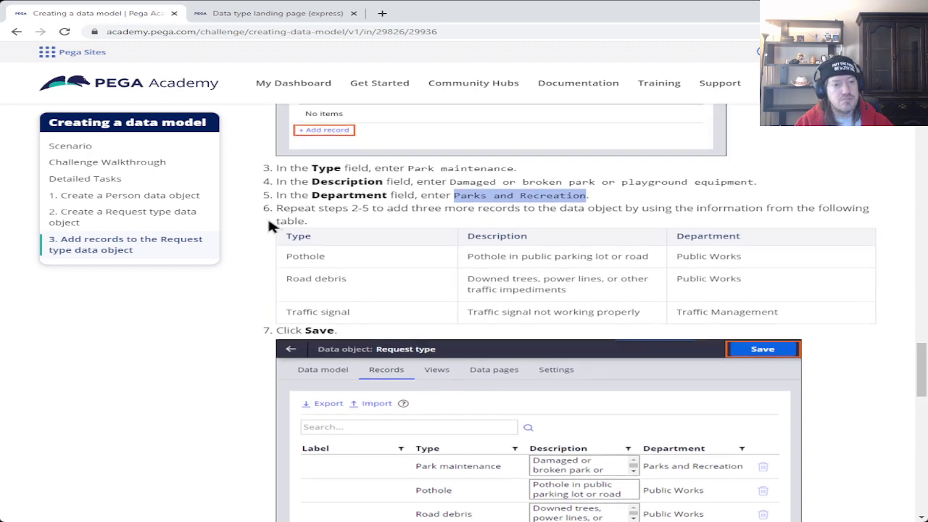
scroll(270, 227, "up", 2)
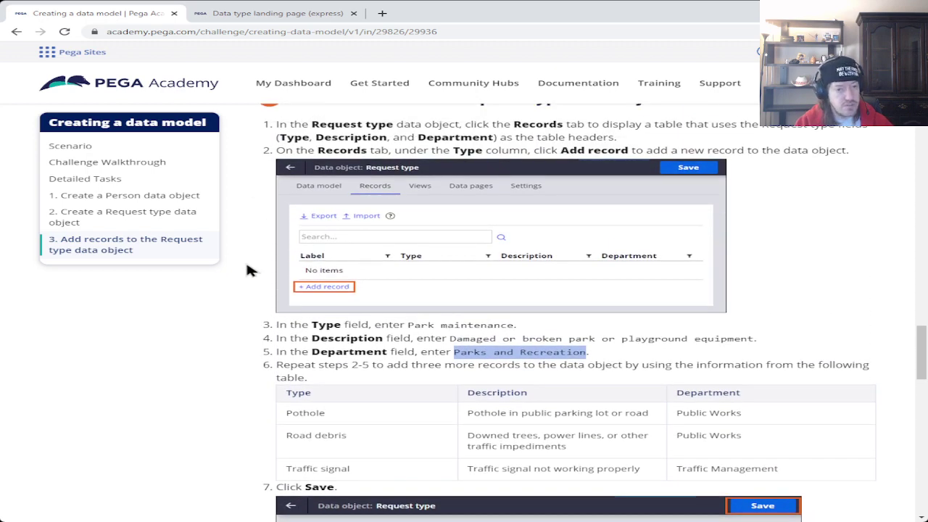
scroll(247, 267, "down", 3)
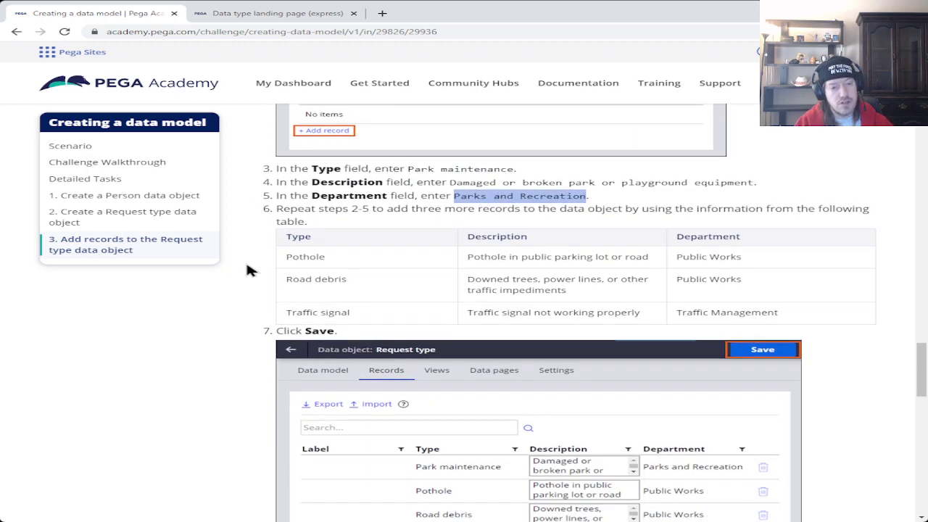
scroll(246, 270, "down", 1)
scroll(247, 269, "down", 4)
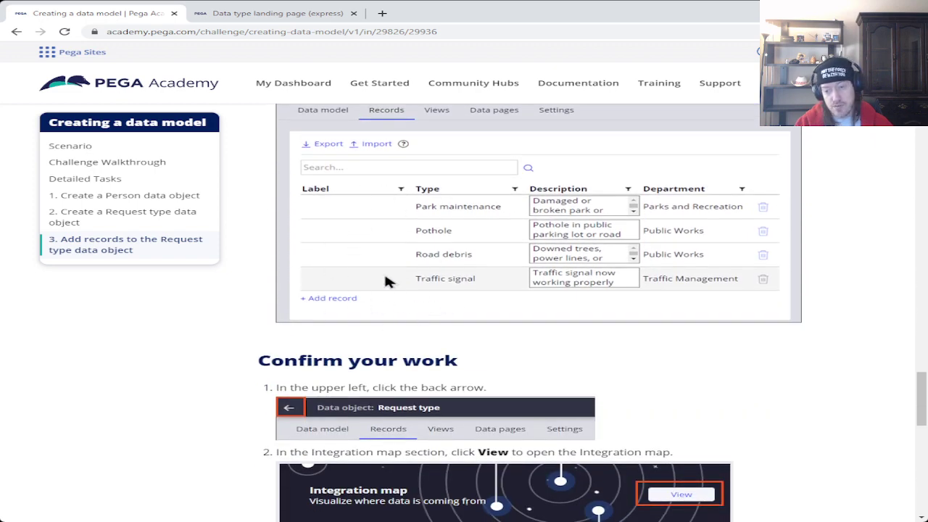
scroll(259, 278, "up", 2)
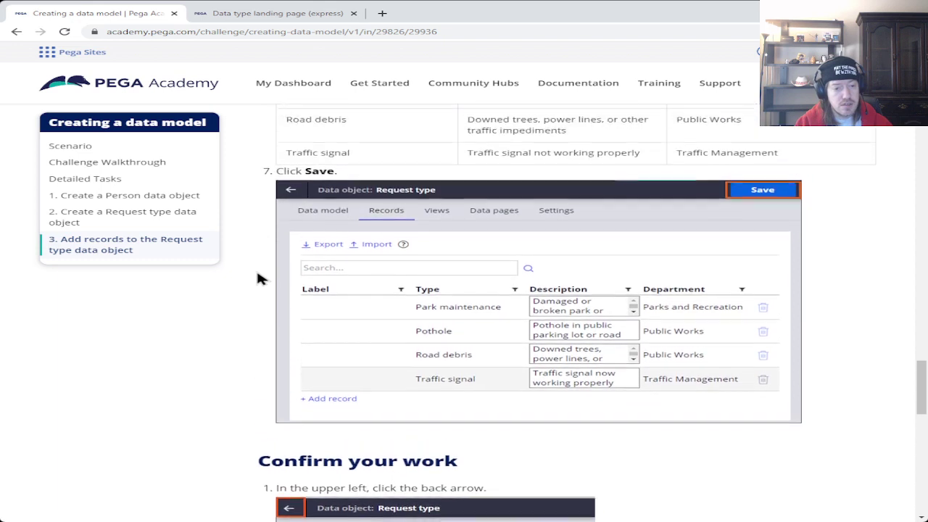
scroll(259, 278, "up", 1)
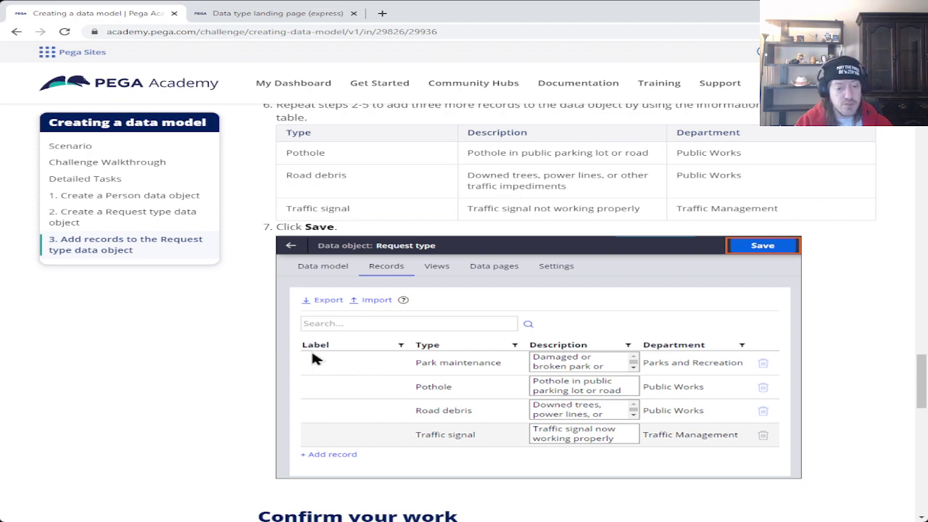
scroll(323, 357, "down", 7)
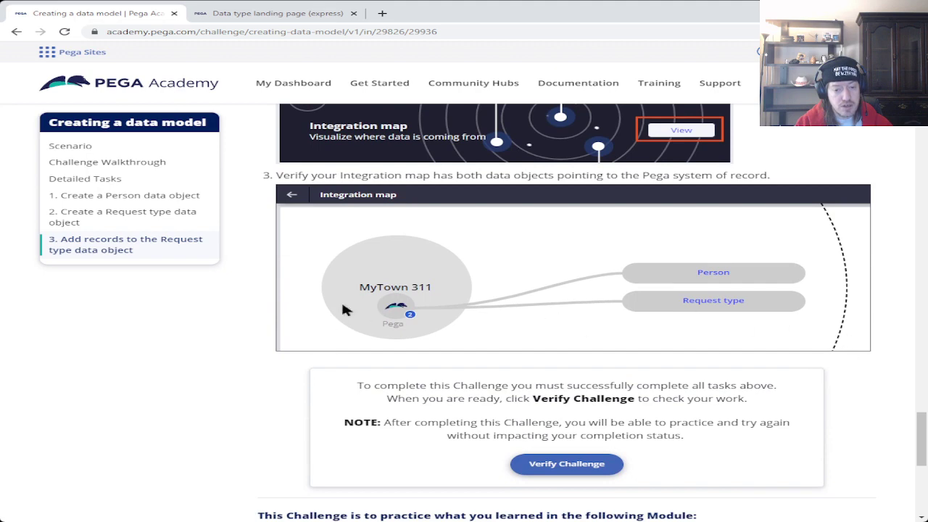
scroll(350, 310, "up", 3)
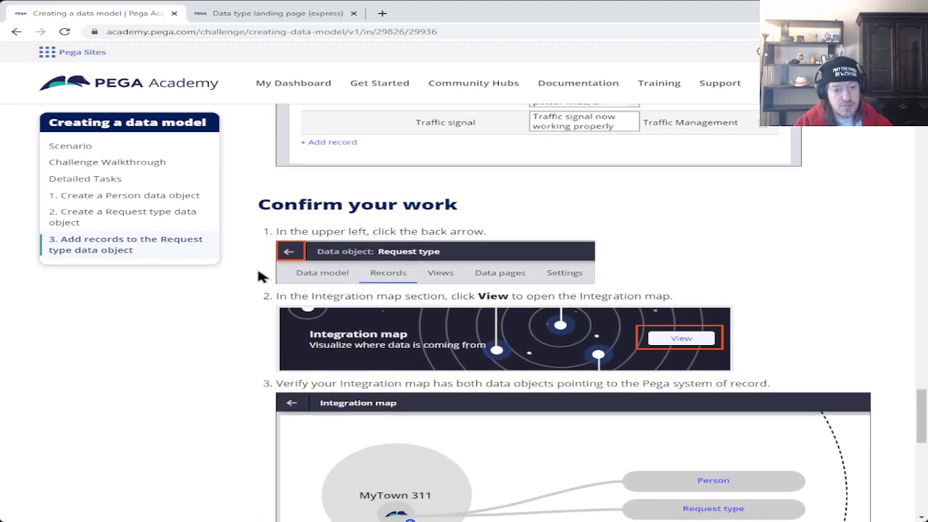
scroll(269, 310, "up", 2)
scroll(257, 344, "up", 2)
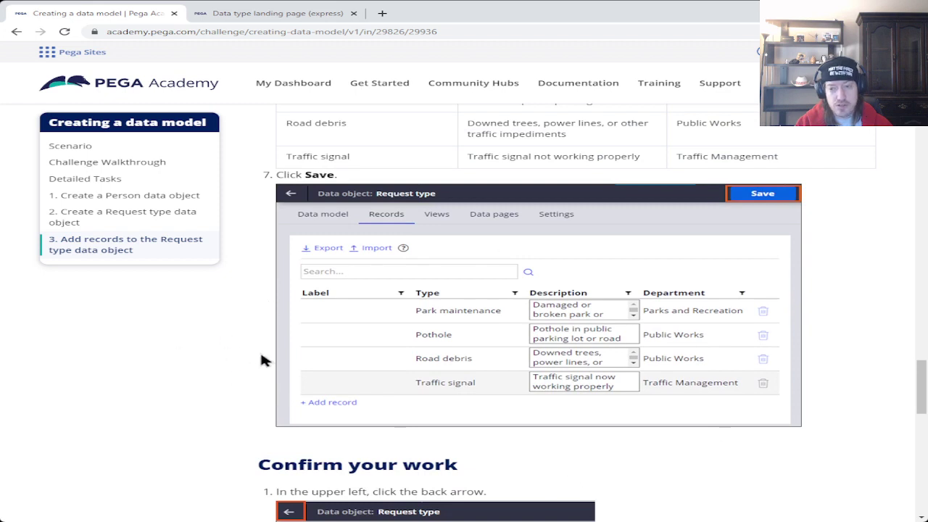
scroll(262, 360, "up", 2)
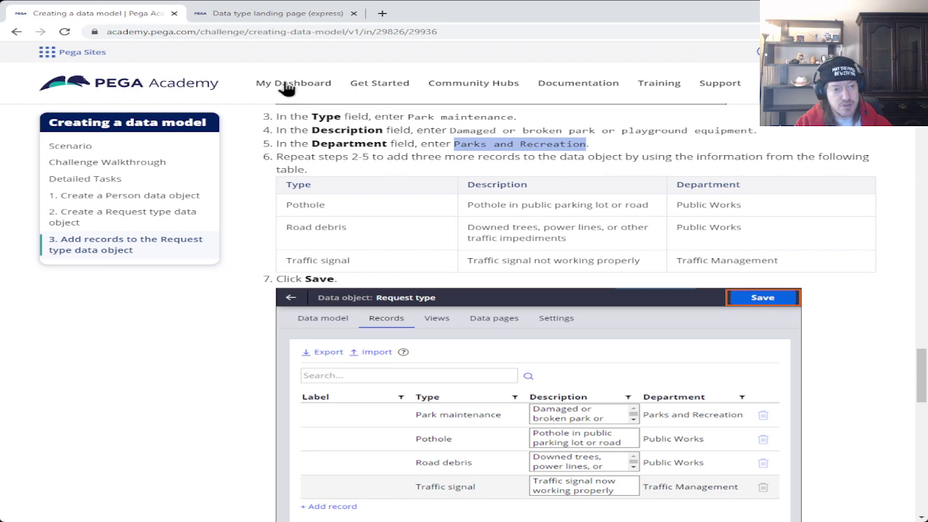
Step: Finish the Park maintenance record and add a second Request type record with Type Pothole, copied from the challenge table
left_click(275, 13)
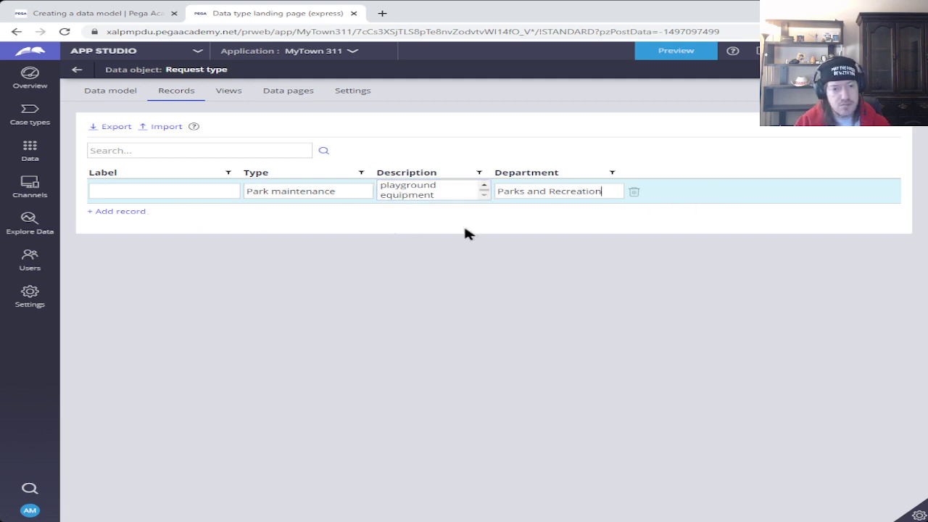
key("Tab")
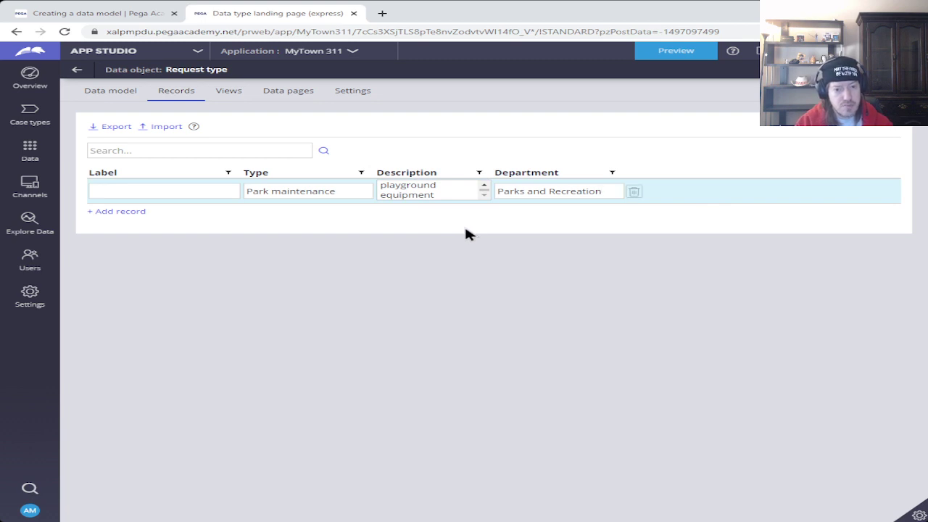
key("Tab")
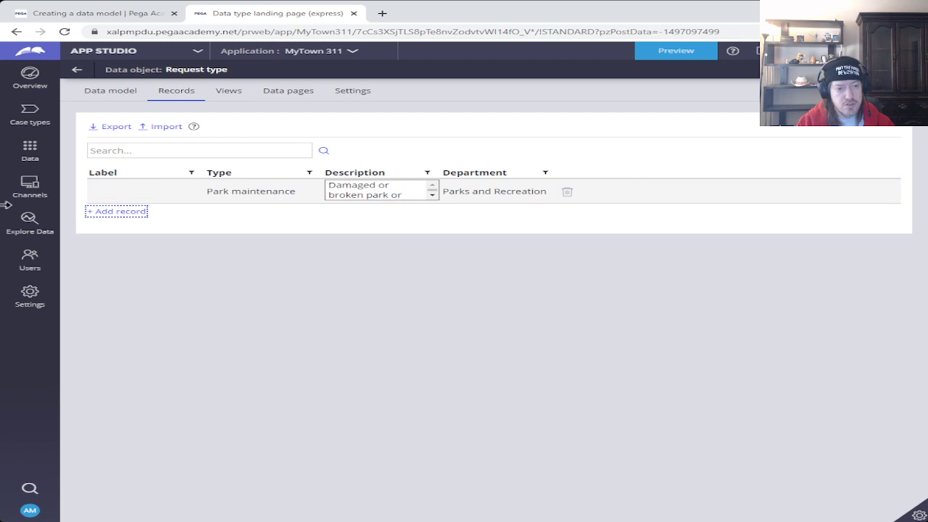
left_click(110, 213)
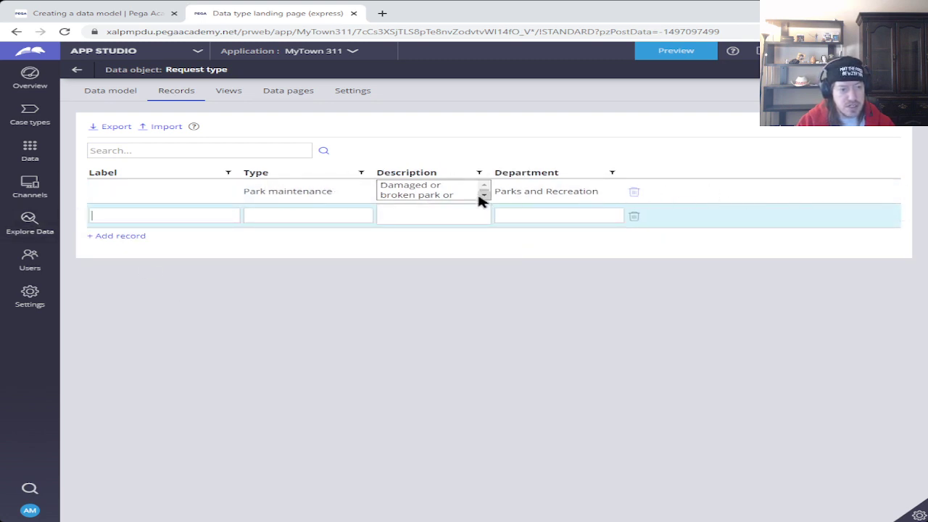
left_click(145, 15)
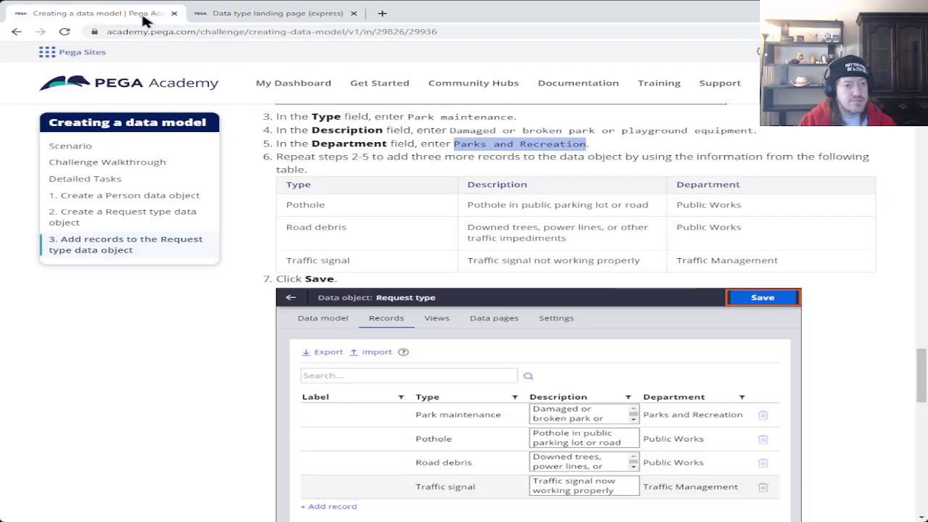
double_click(305, 205)
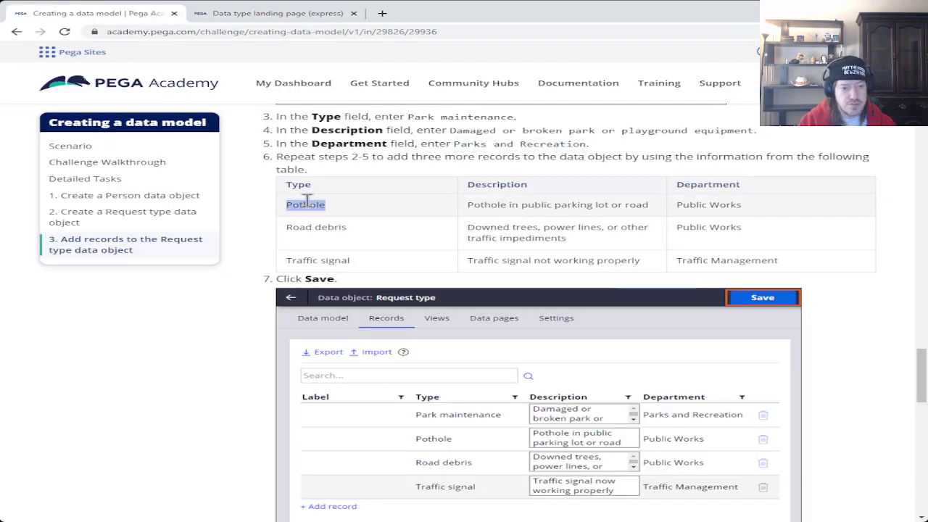
left_click(247, 14)
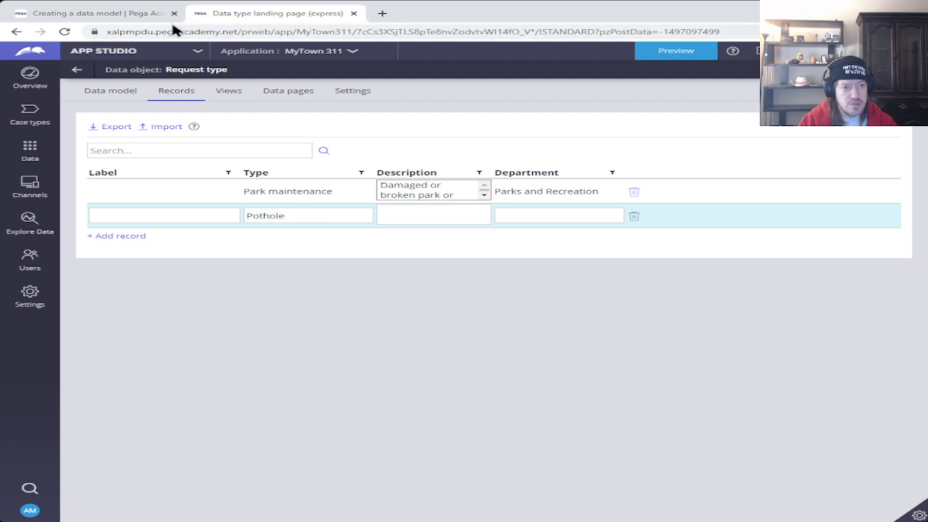
Step: Set the Pothole record's Description to "Pothole in public parking lot or road", copied from the challenge table
left_click(141, 15)
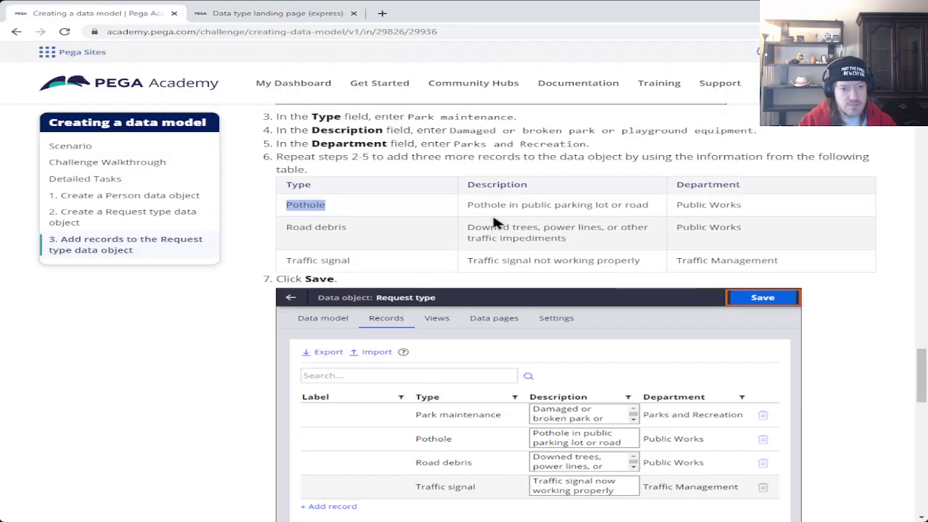
left_click_drag(467, 205, 651, 219)
key("ctrl+c")
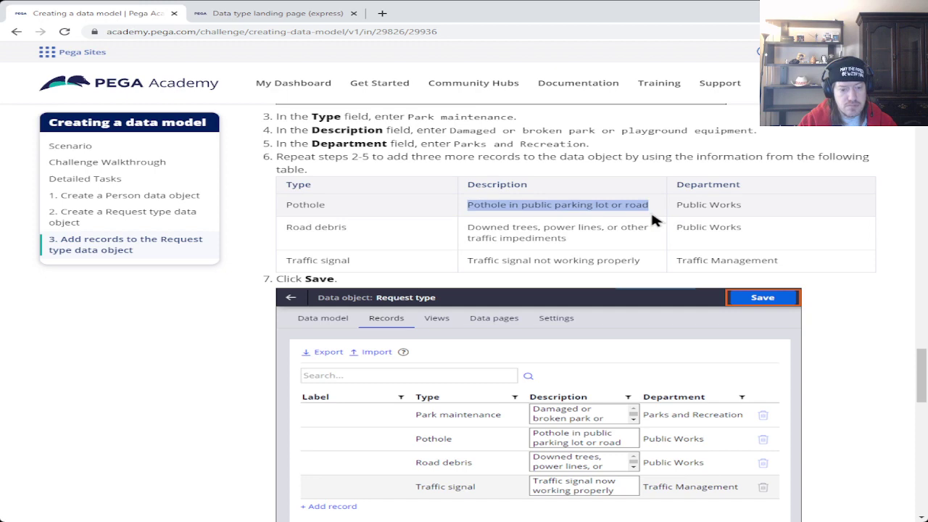
left_click(292, 22)
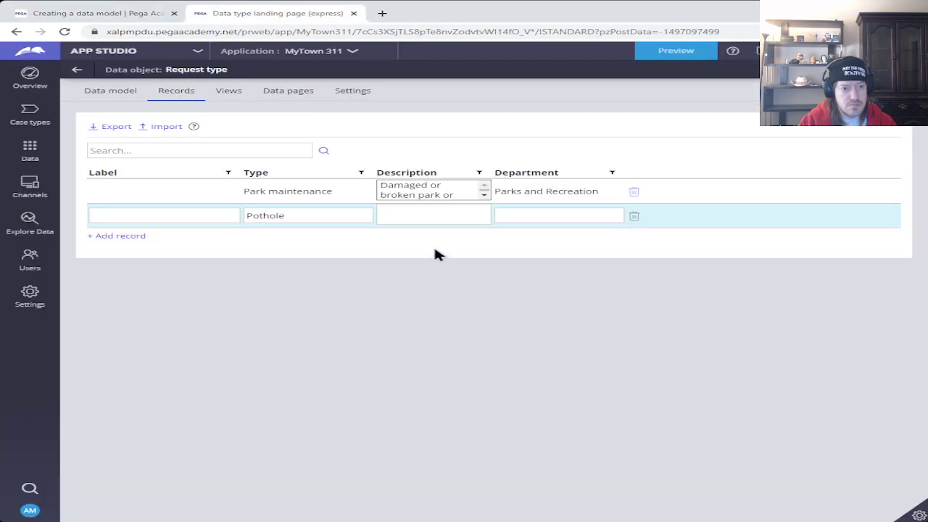
left_click(415, 210)
key("ctrl+v")
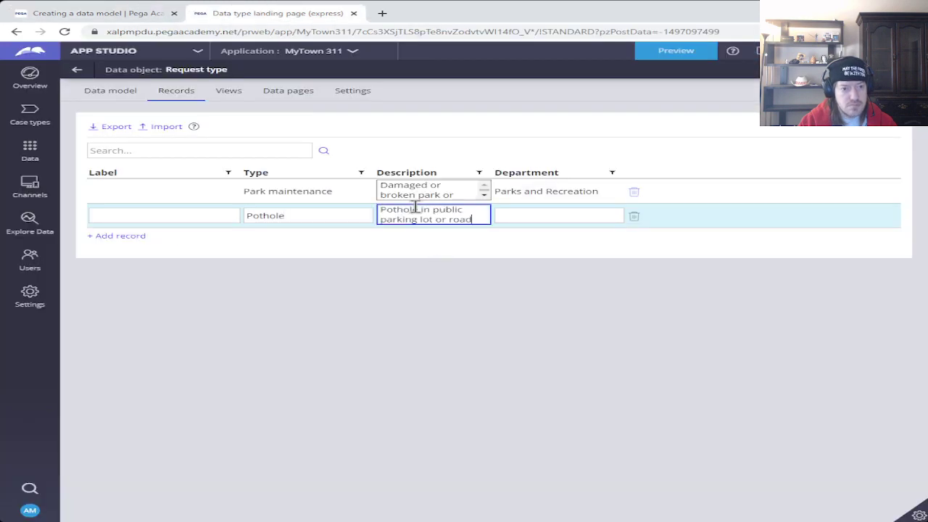
Step: Set the Pothole record's Department to Public Works, copied from the challenge table
left_click(109, 21)
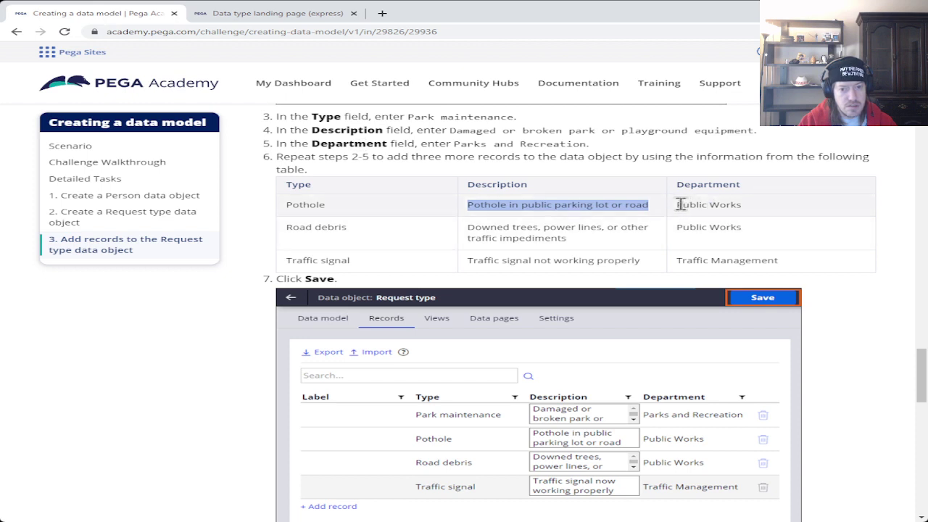
mouse_move(676, 205)
left_mouse_down()
mouse_move(742, 204)
mouse_move(678, 204)
left_mouse_up()
key("ctrl+c")
left_click(742, 205)
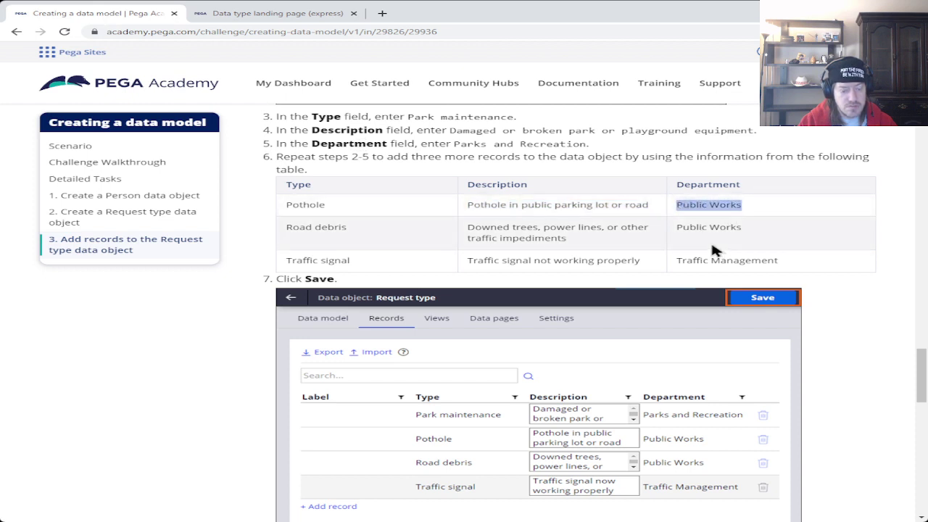
left_click(256, 15)
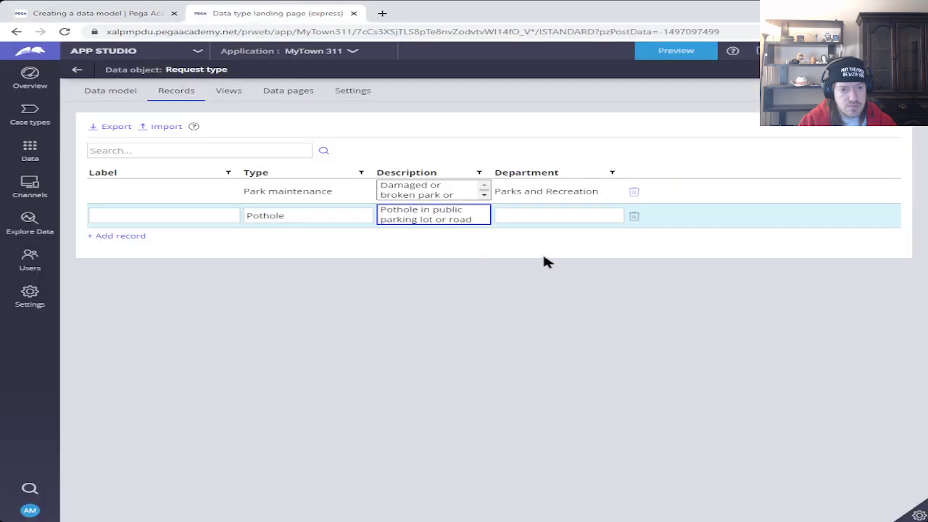
left_click(499, 215)
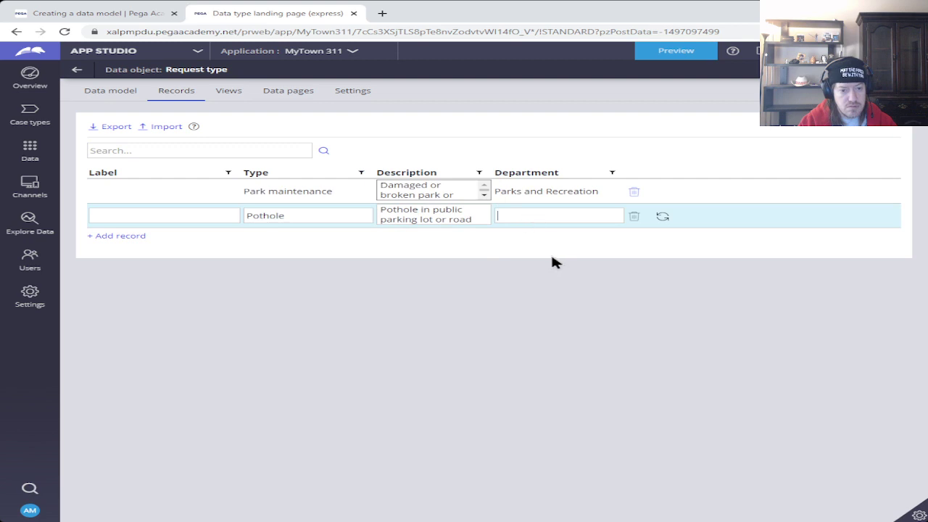
key("ctrl+v")
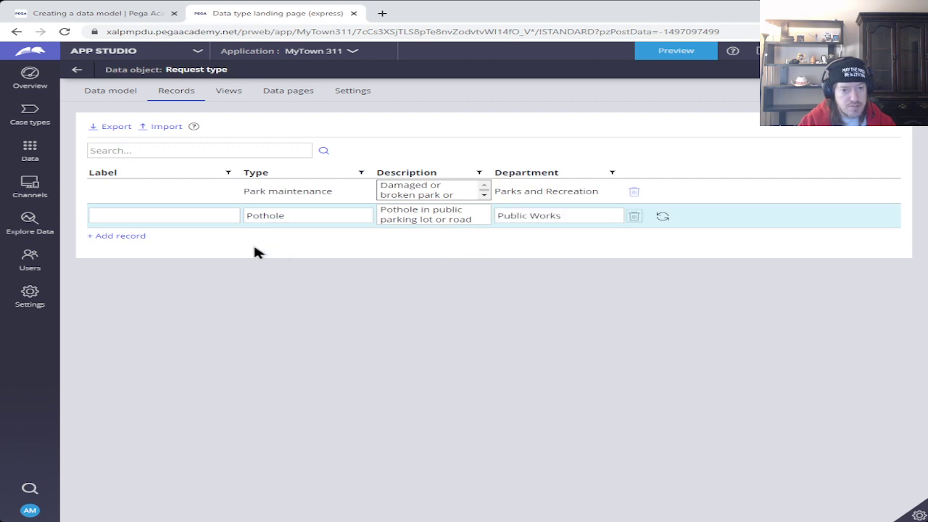
Step: Add a third Request type record and set its Department to Public Works, reusing the copied text
left_click(121, 238)
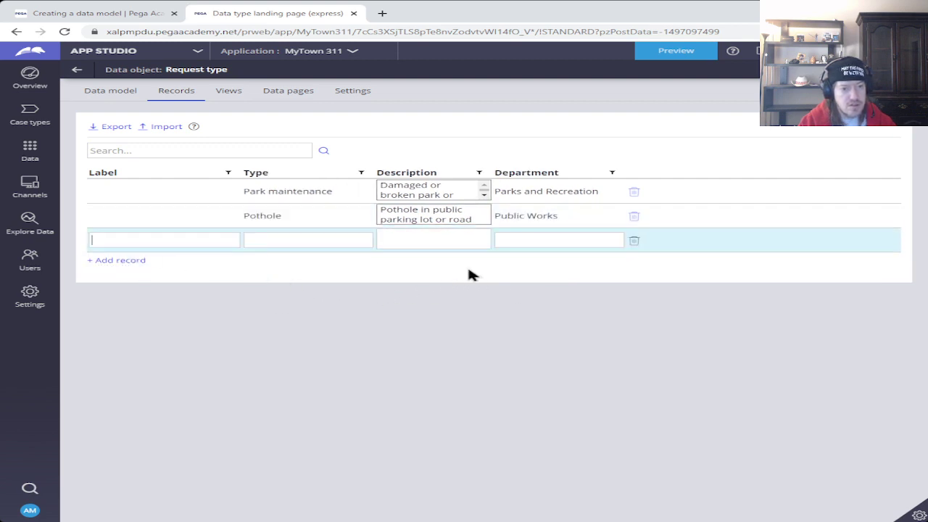
left_click(570, 236)
key("ctrl+v")
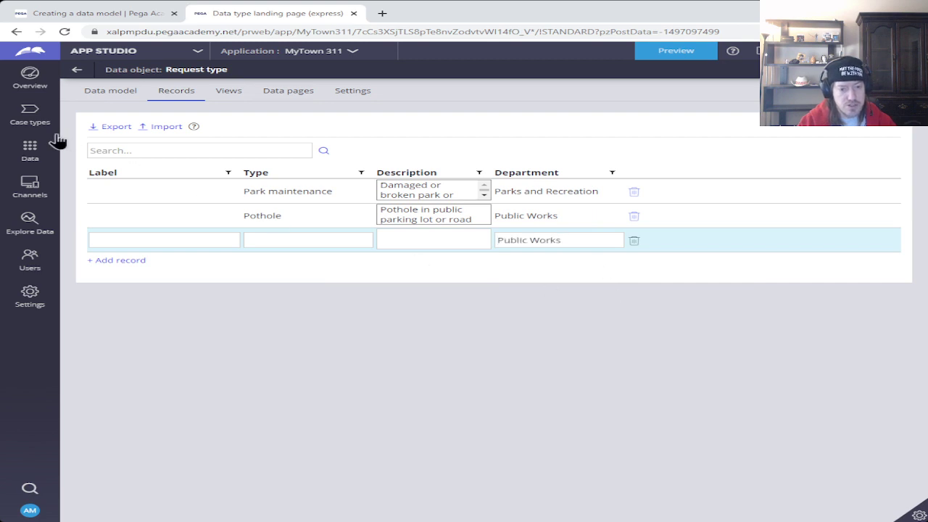
Step: Set the third record's Type to Road debris, copied from the challenge table
left_click(124, 16)
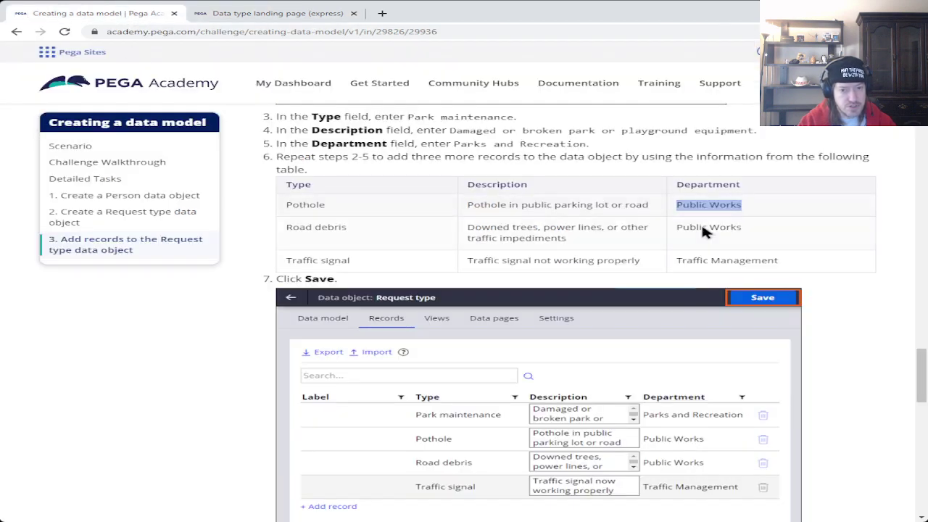
left_click_drag(287, 227, 354, 230)
key("ctrl+c")
left_click(265, 22)
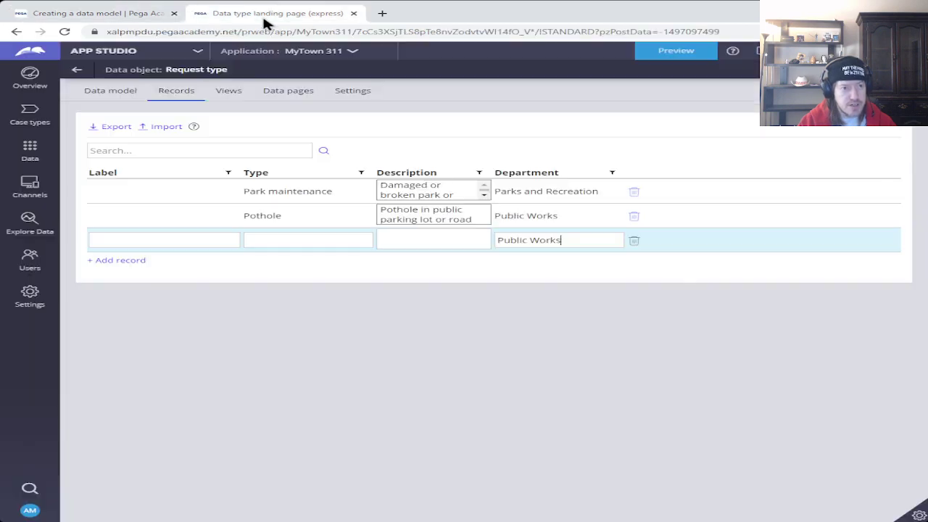
left_click(321, 241)
key("ctrl+v")
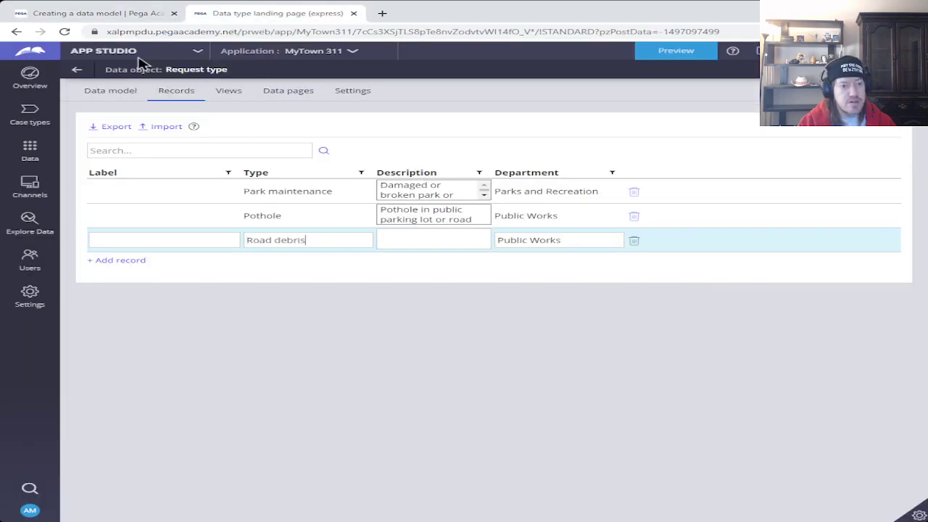
Step: Set the Road debris record's Description to "Downed trees, power lines, or other traffic impediments", copied from the challenge table
left_click(118, 13)
left_click_drag(469, 230, 569, 248)
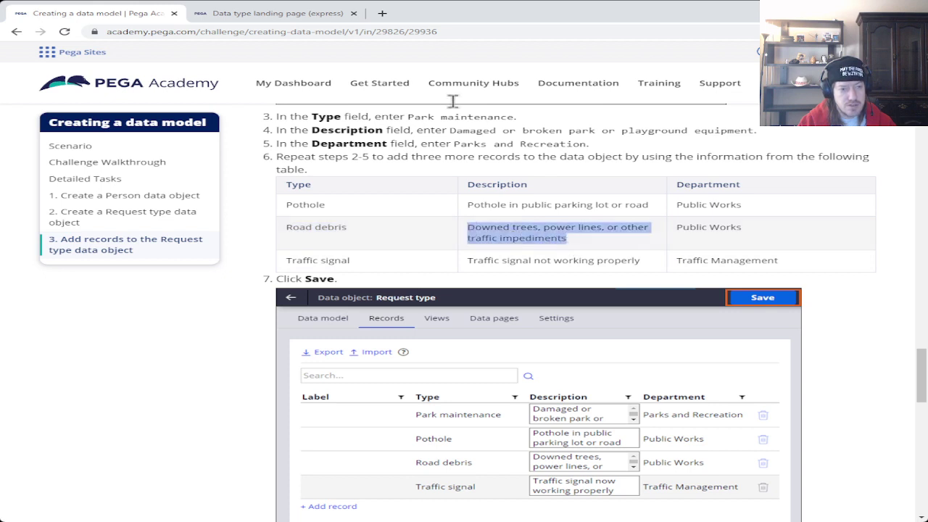
left_click(311, 14)
left_click(438, 246)
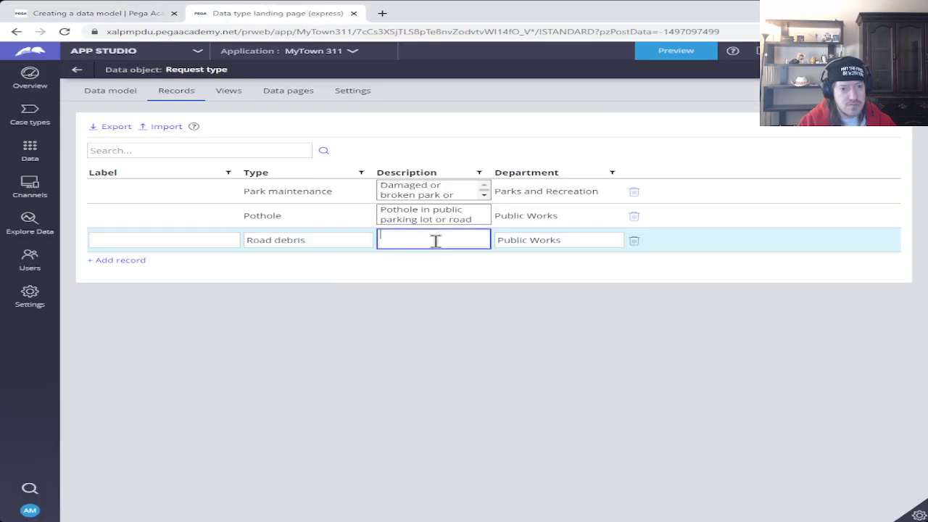
key("ctrl+v")
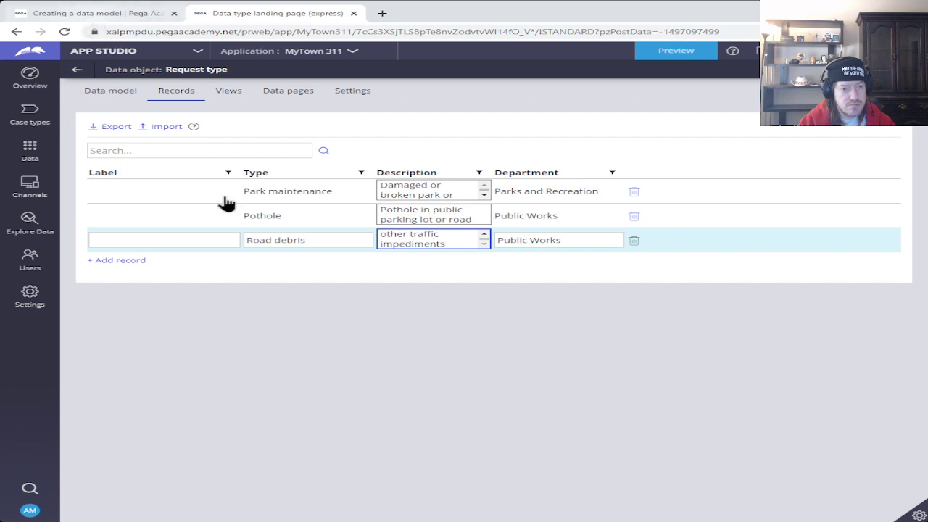
Step: Add a fourth Request type record and set its Type to Traffic signal, copied from the challenge table
left_click(119, 261)
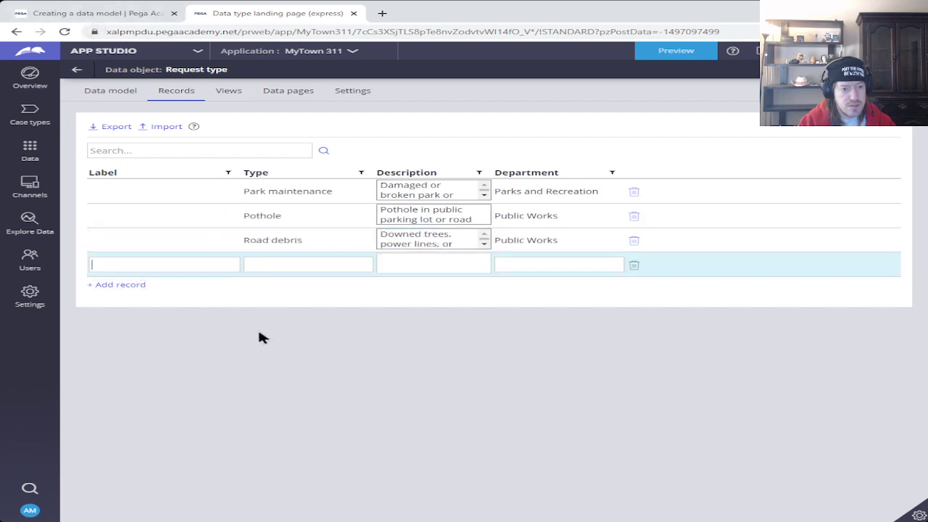
left_click(94, 13)
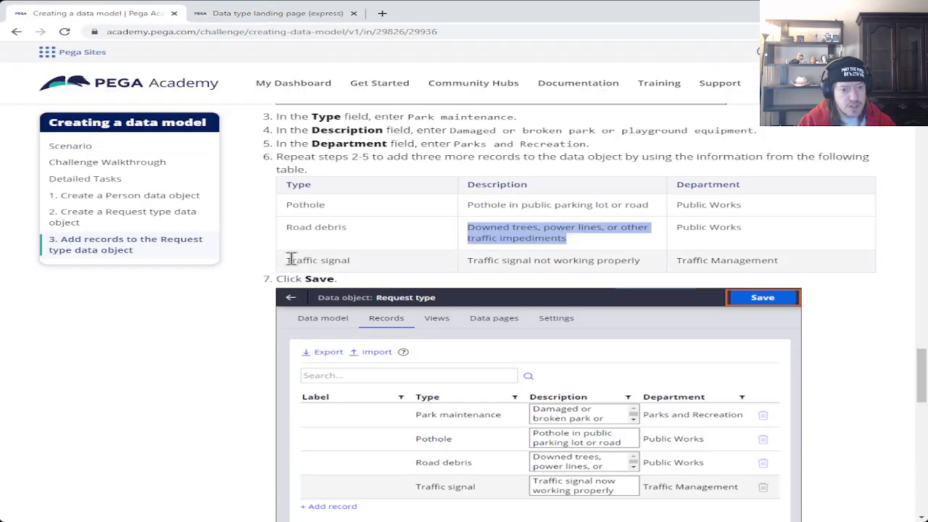
left_click_drag(288, 261, 342, 263)
key("ctrl+c")
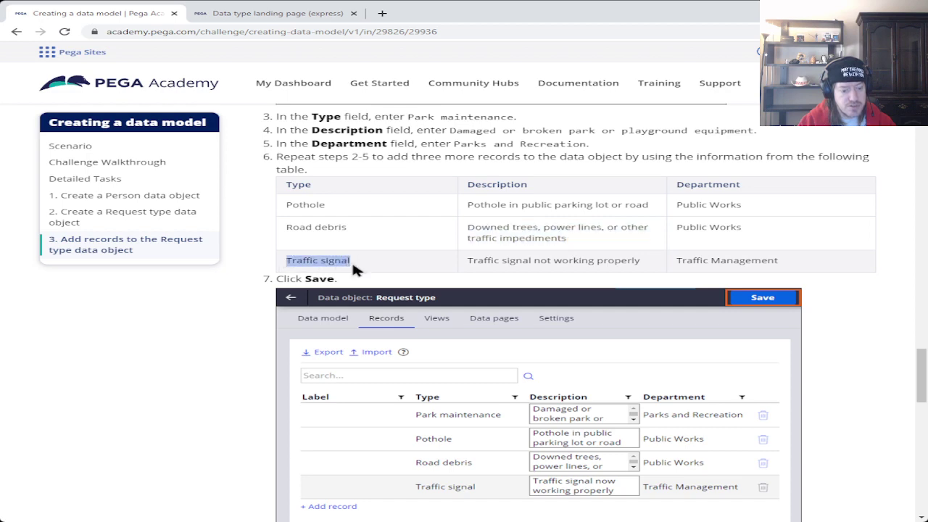
left_click(224, 13)
left_click(290, 266)
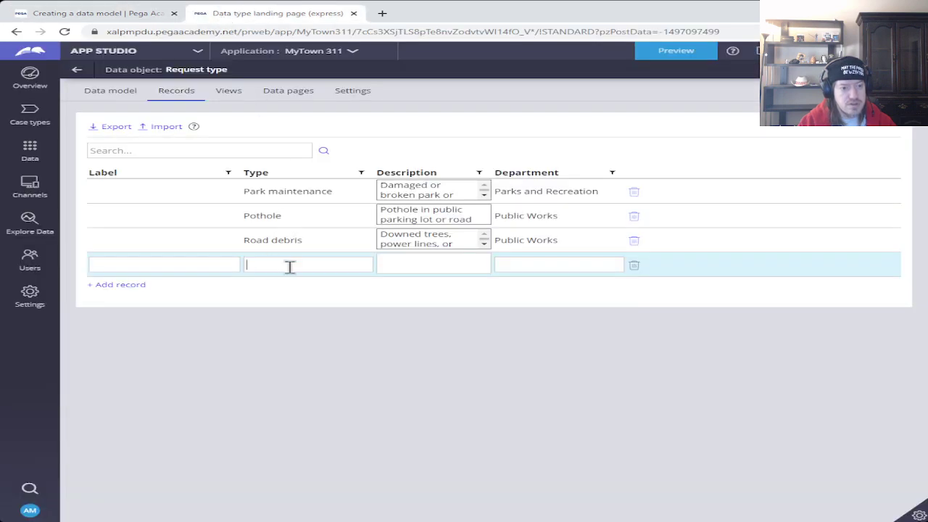
key("ctrl+v")
Step: Set the Traffic signal record's Description to "Traffic signal not working properly", copied from the challenge table
left_click(132, 19)
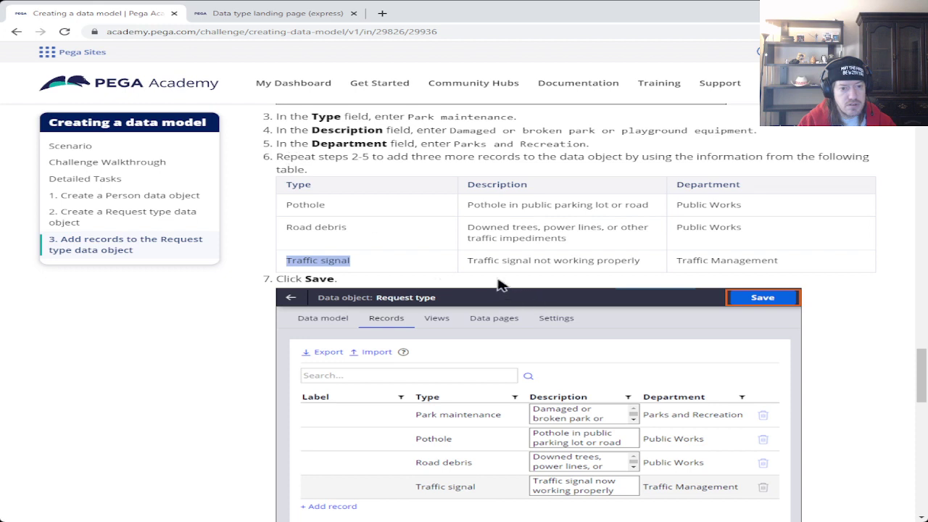
left_click_drag(466, 260, 636, 263)
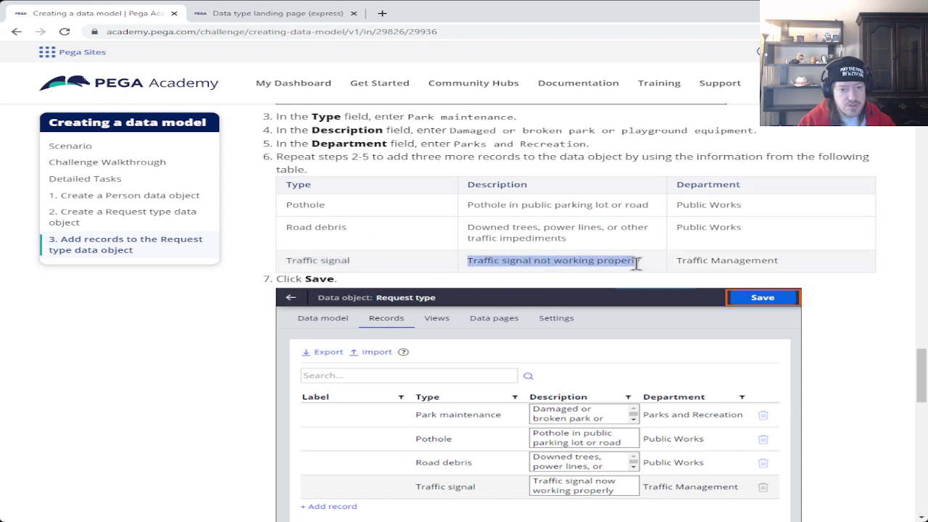
key("ctrl+c")
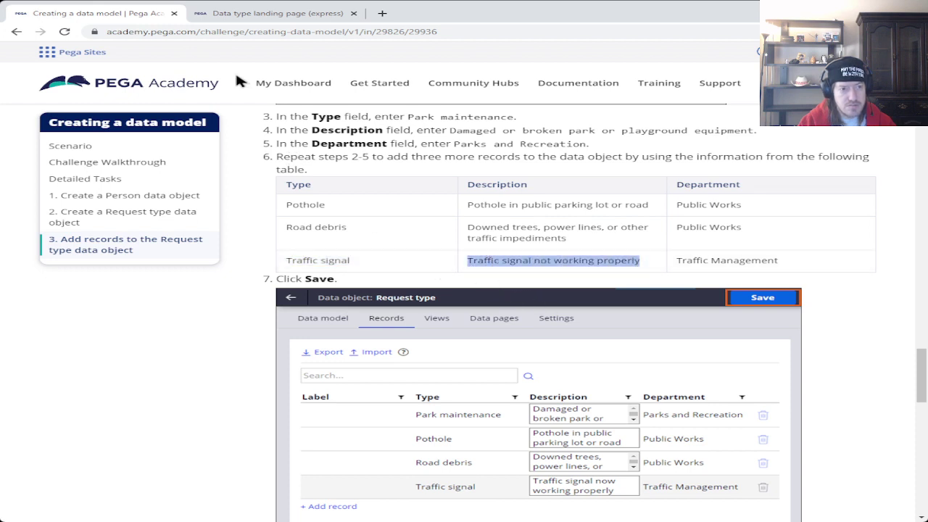
left_click(268, 16)
left_click(438, 268)
key("ctrl+v")
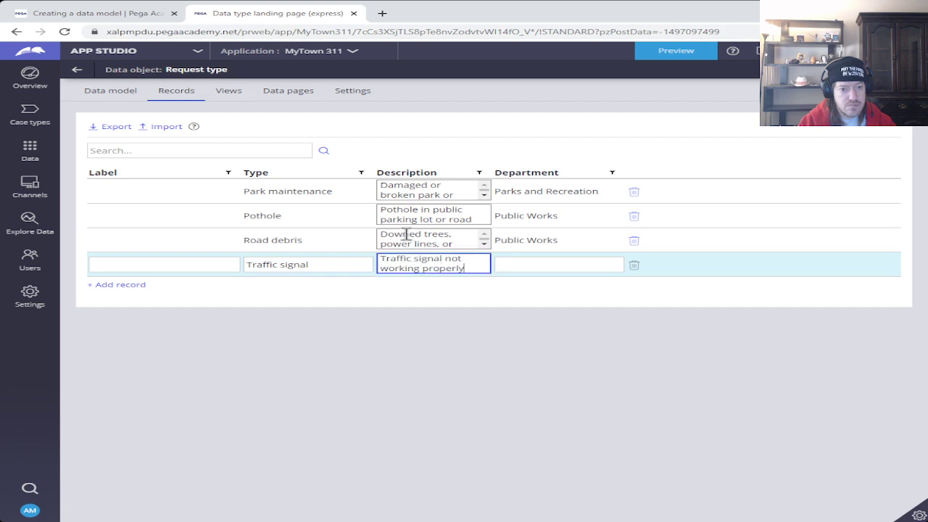
Step: Set the Traffic signal record's Department to Traffic Management, copied from the challenge table, and finish editing the row
left_click(130, 20)
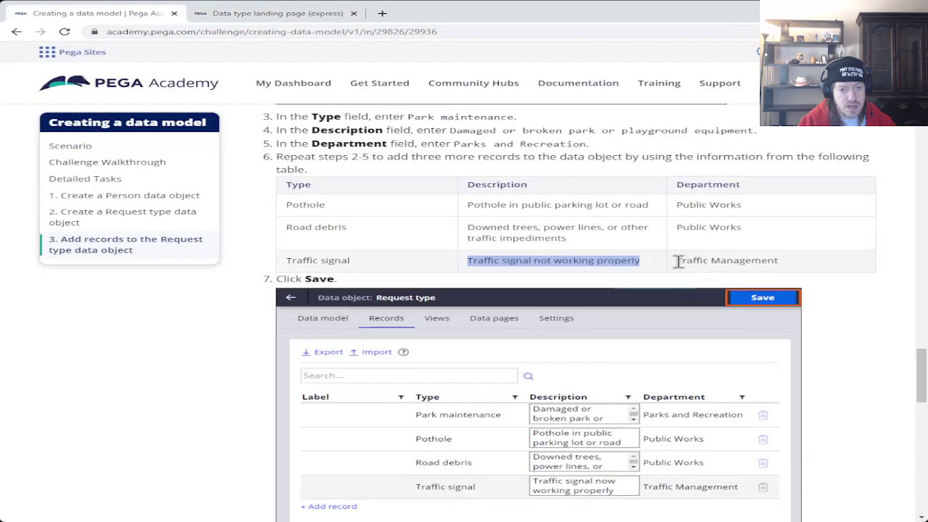
left_click_drag(678, 261, 782, 267)
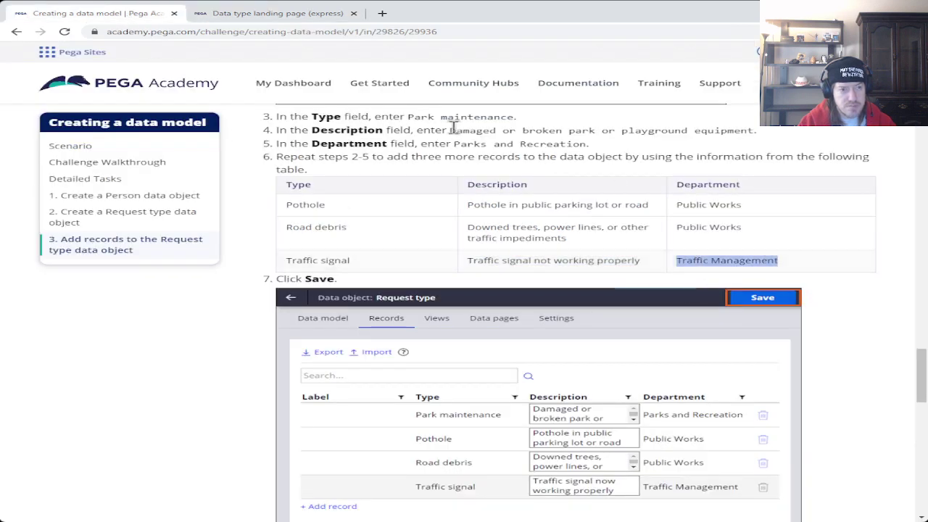
left_click(272, 14)
left_click(544, 265)
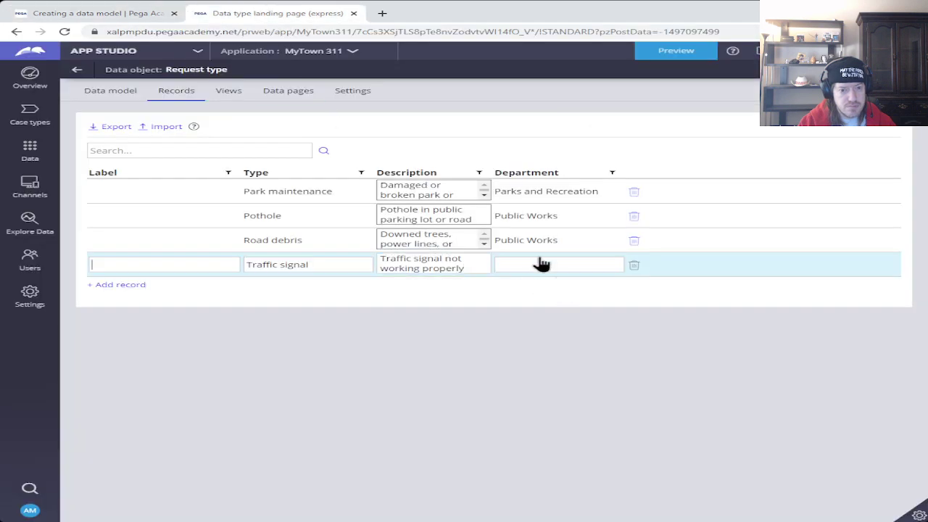
key("ctrl+v")
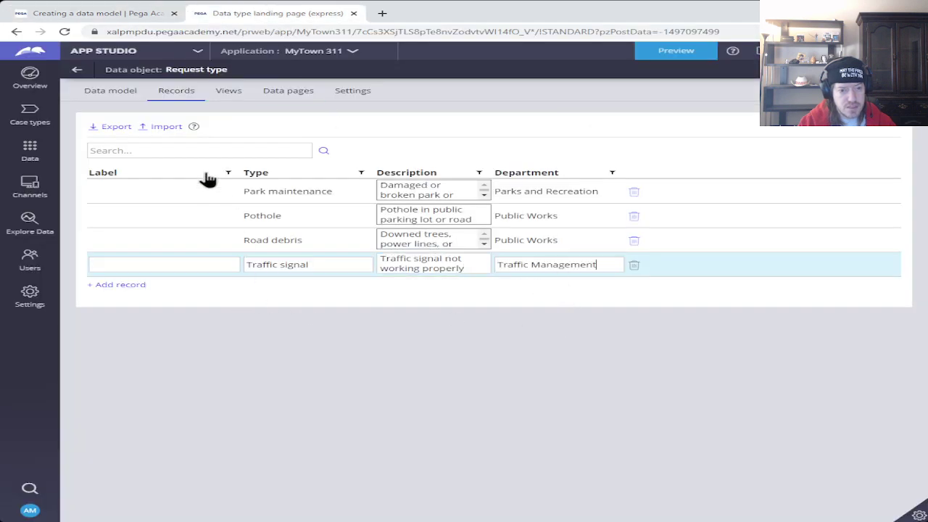
left_click(488, 304)
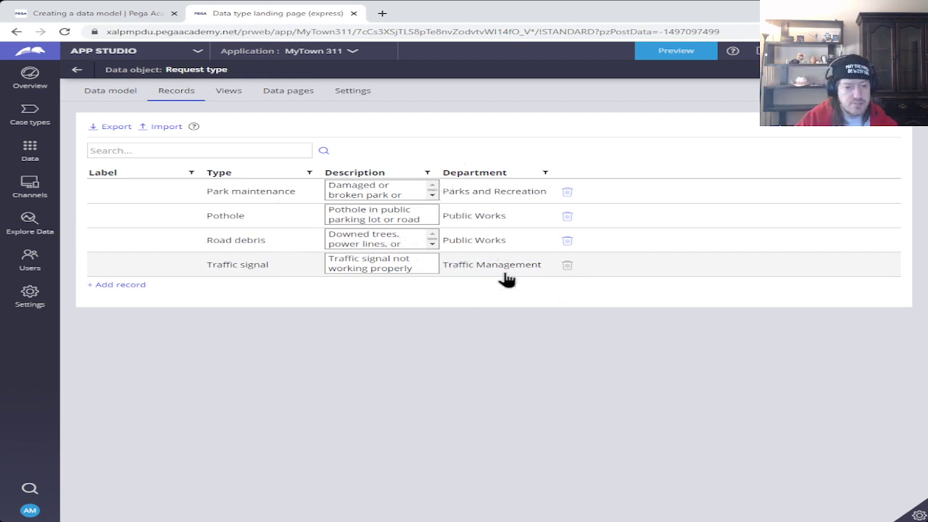
Step: Refresh the Park maintenance record and examine the Label values of the Park maintenance and Pothole records
left_click(97, 196)
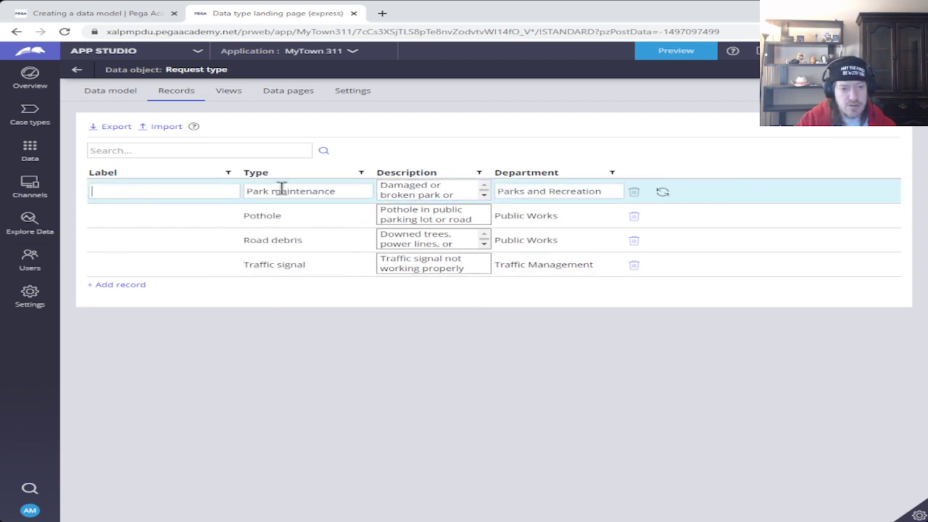
left_click(663, 193)
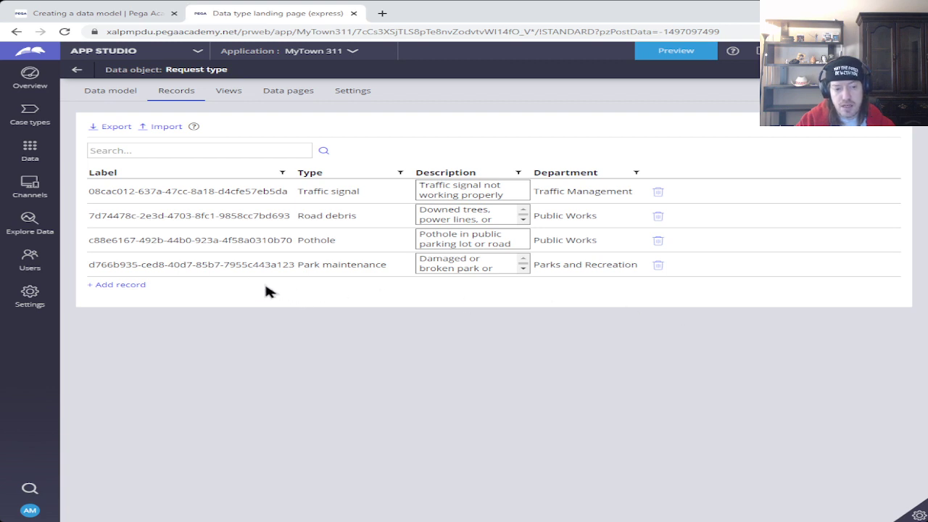
left_click_drag(87, 269, 275, 275)
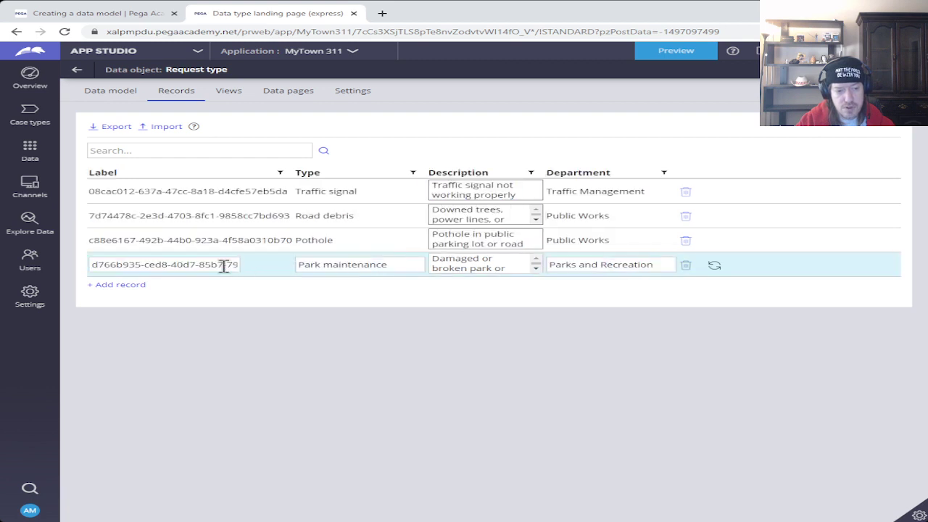
left_click(96, 244)
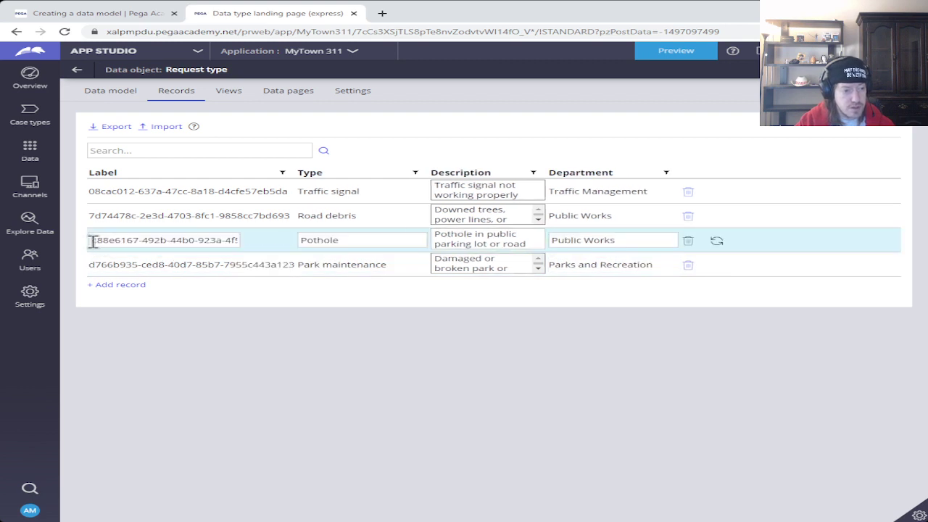
left_click_drag(93, 241, 302, 244)
left_click(314, 285)
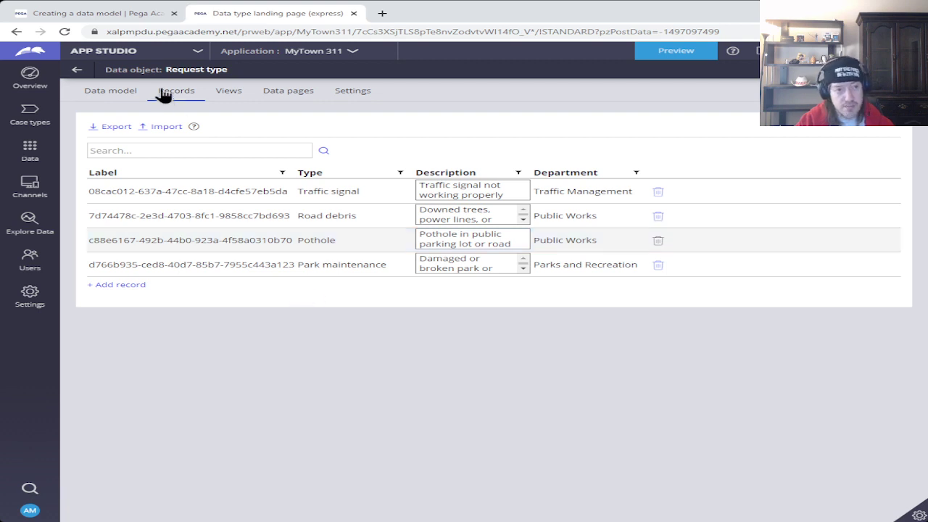
Step: Read the challenge's save step and Confirm your work instructions, comparing them with the Request type records in App Studio
left_click(129, 14)
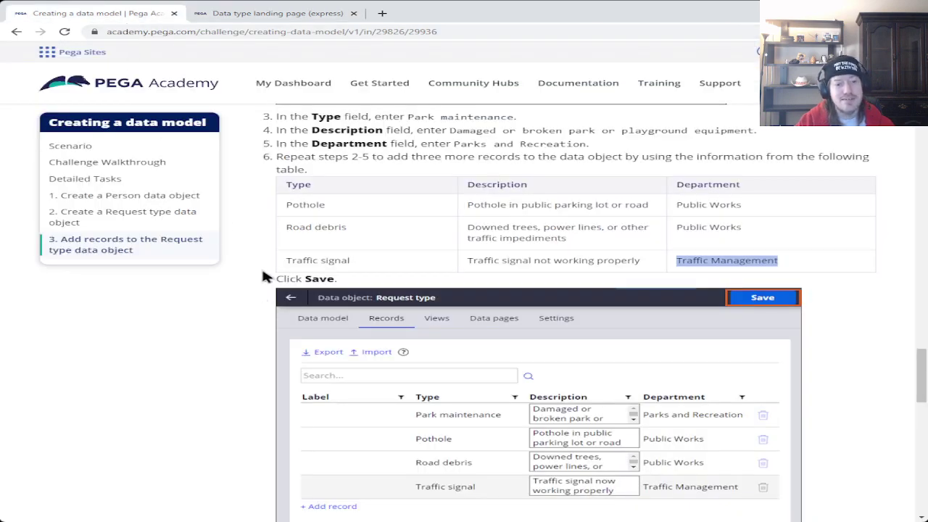
scroll(243, 234, "down", 2)
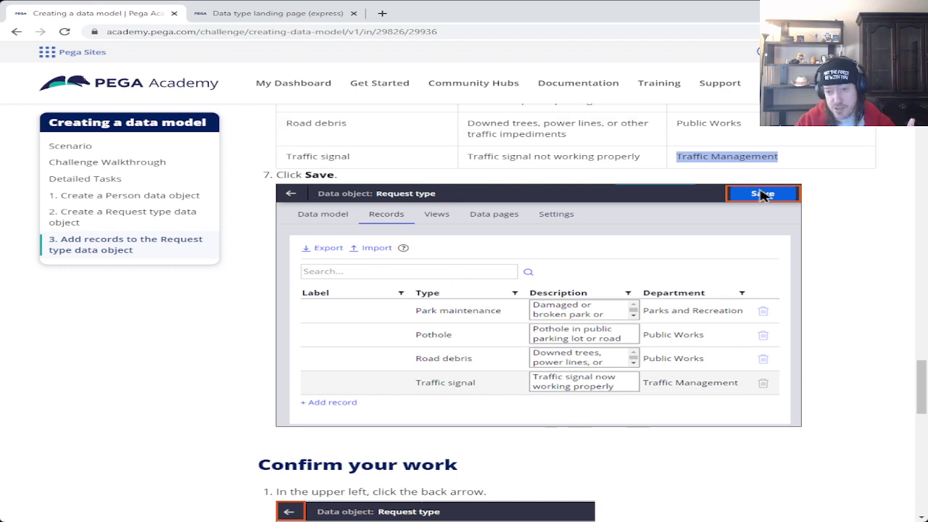
left_click(288, 29)
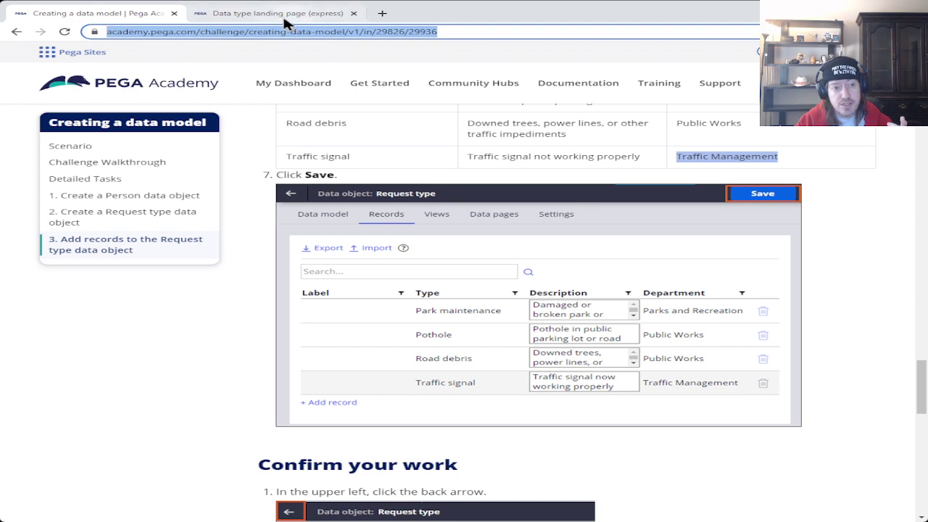
left_click(283, 13)
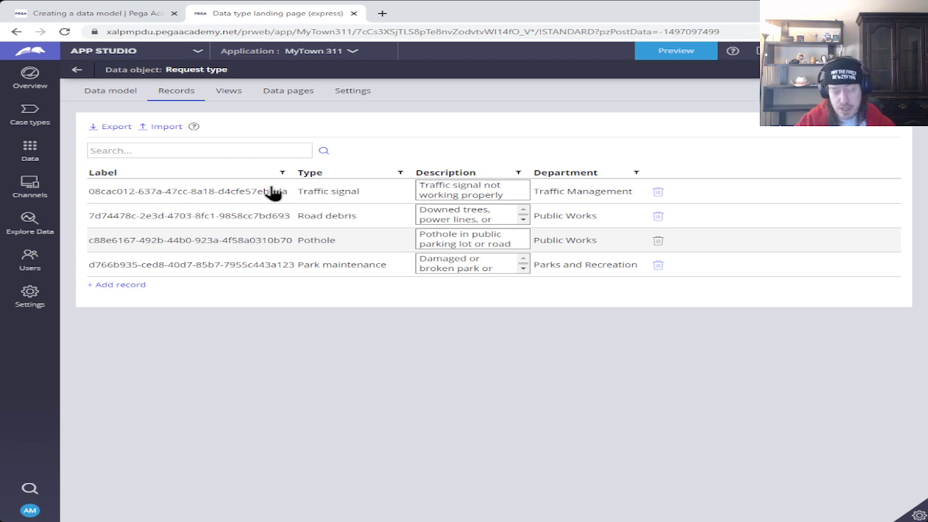
left_click(81, 14)
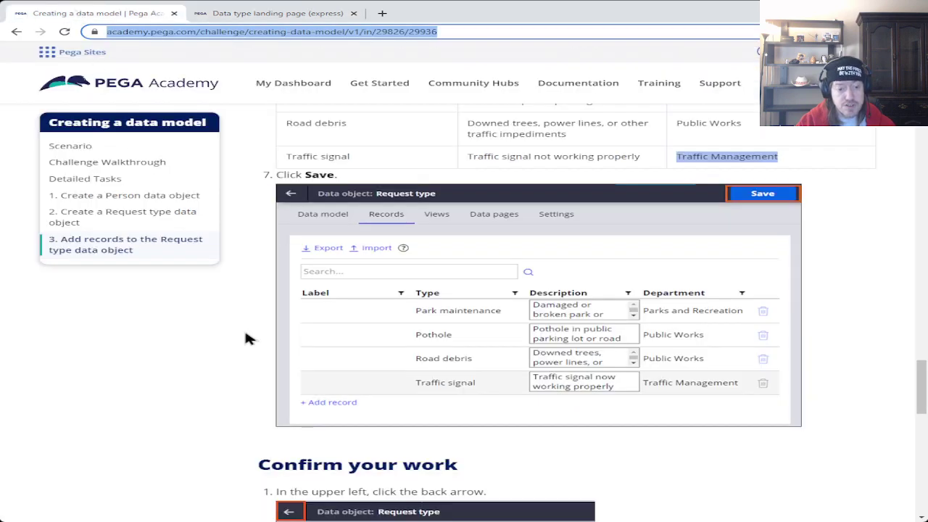
scroll(243, 275, "down", 5)
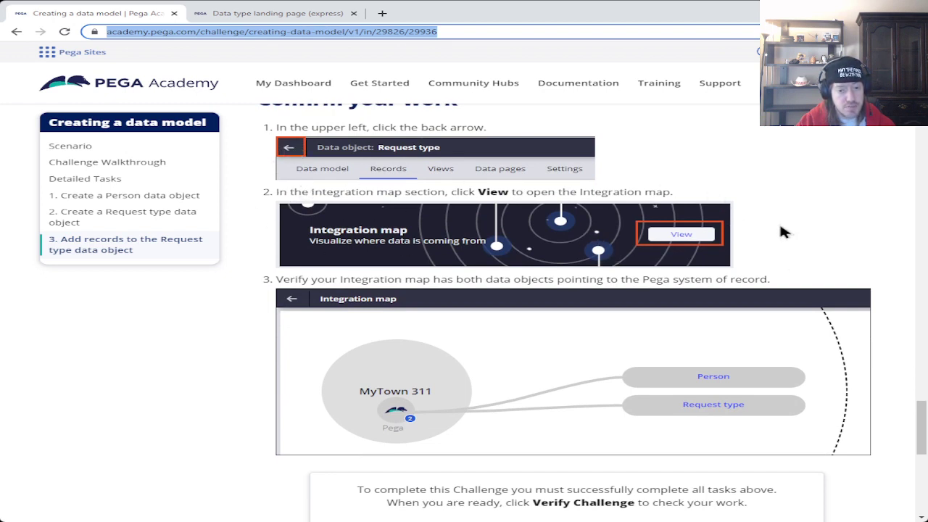
Step: Go back to the data objects overview in App Studio and open the Integration map to check both data objects
left_click(299, 13)
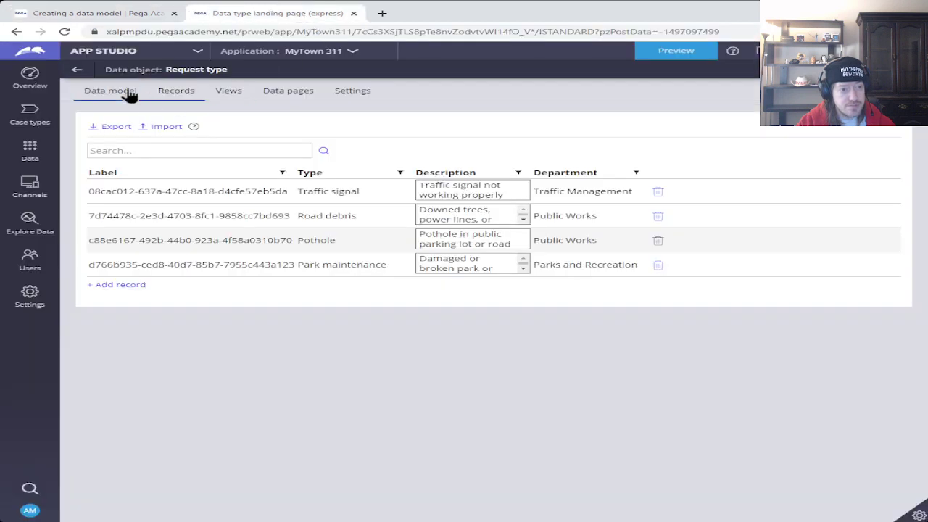
left_click(78, 69)
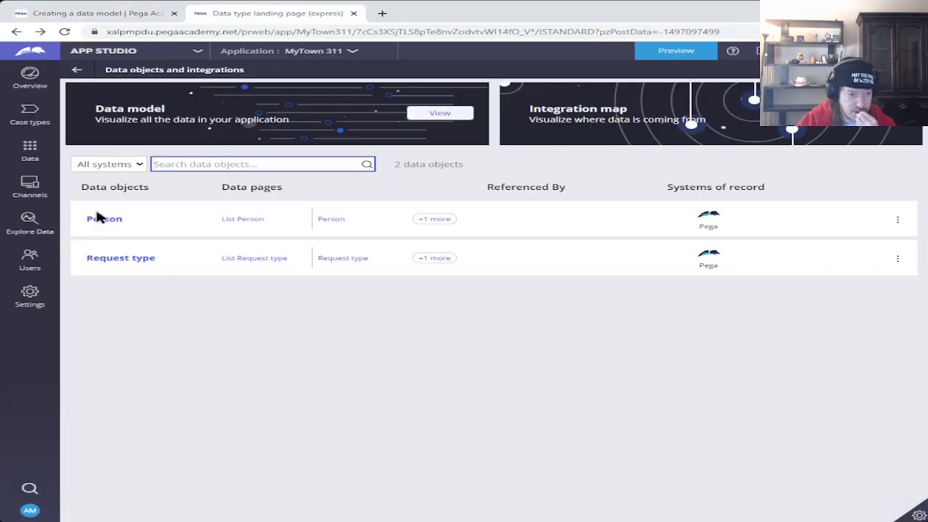
left_click(792, 147)
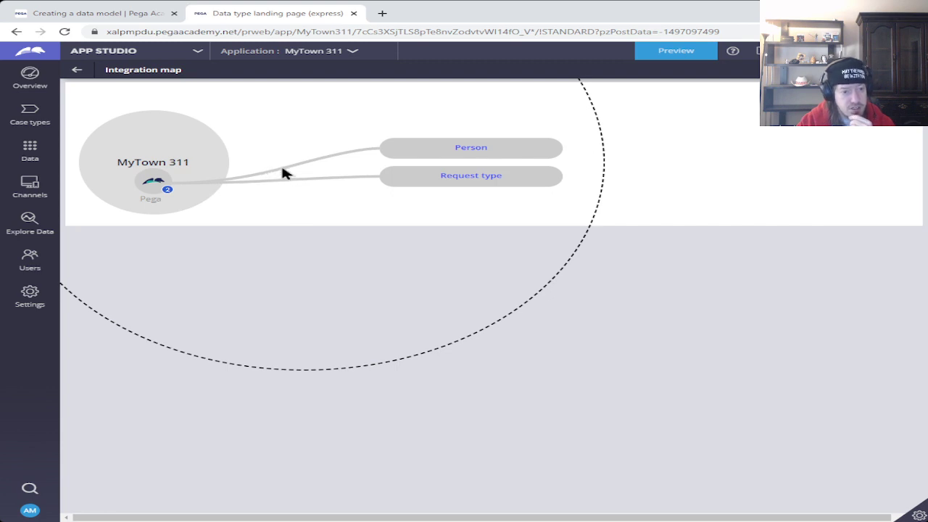
Step: Return to the Pega Academy challenge page and run the challenge verification
left_click(112, 15)
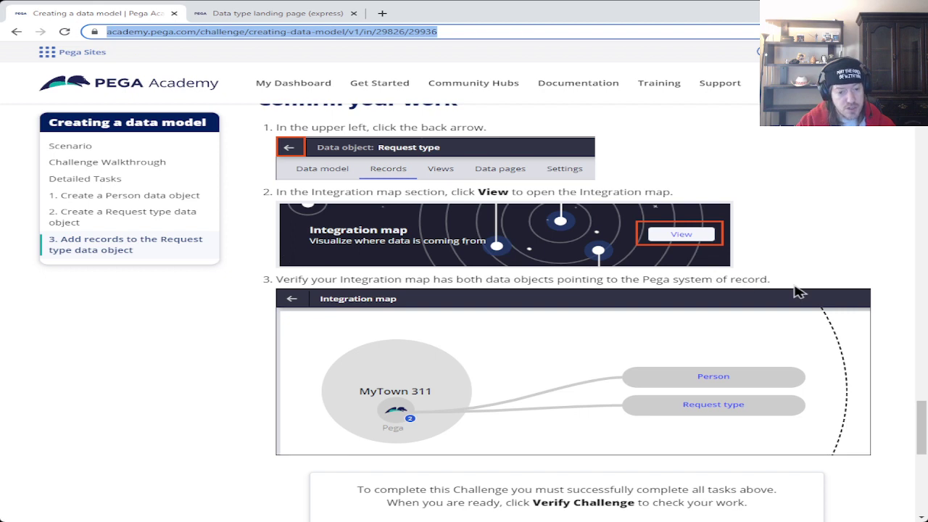
scroll(211, 253, "down", 3)
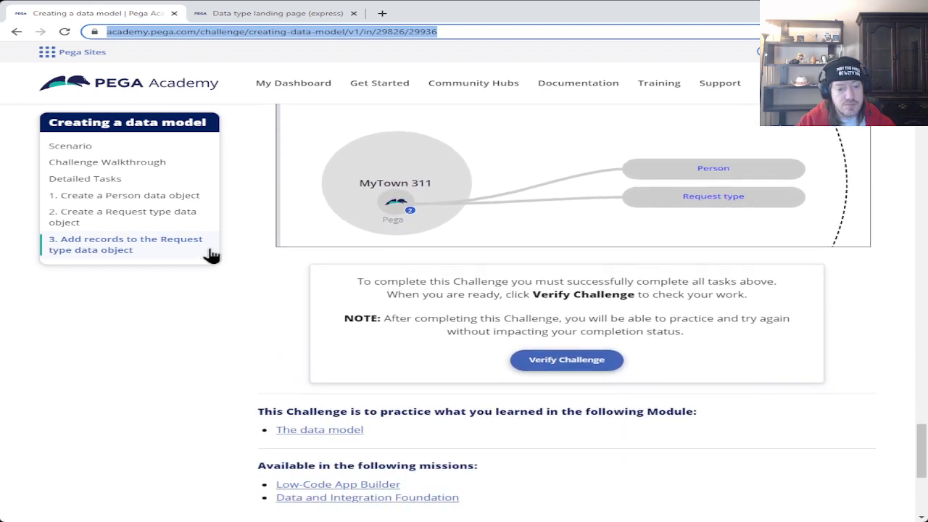
left_click(556, 359)
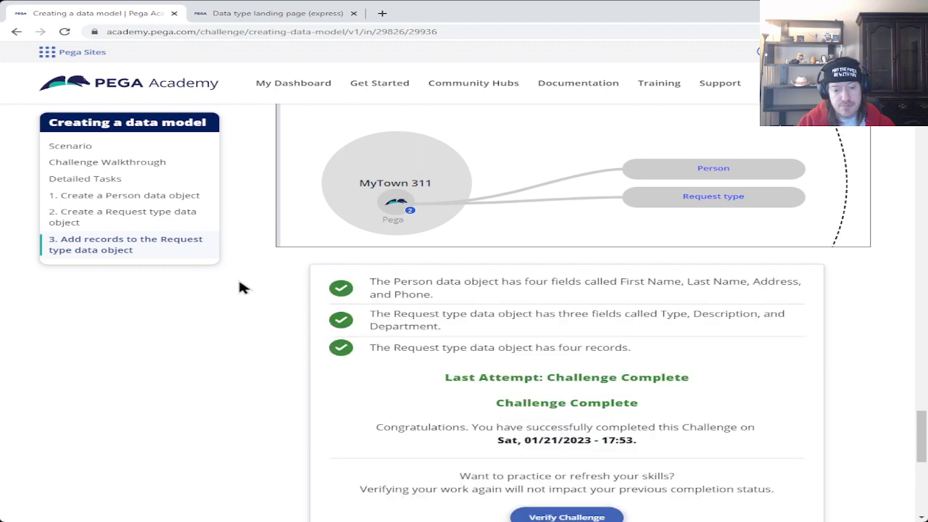
Step: Review the verification results for the Person and Request type data objects on the challenge page
scroll(268, 303, "down", 2)
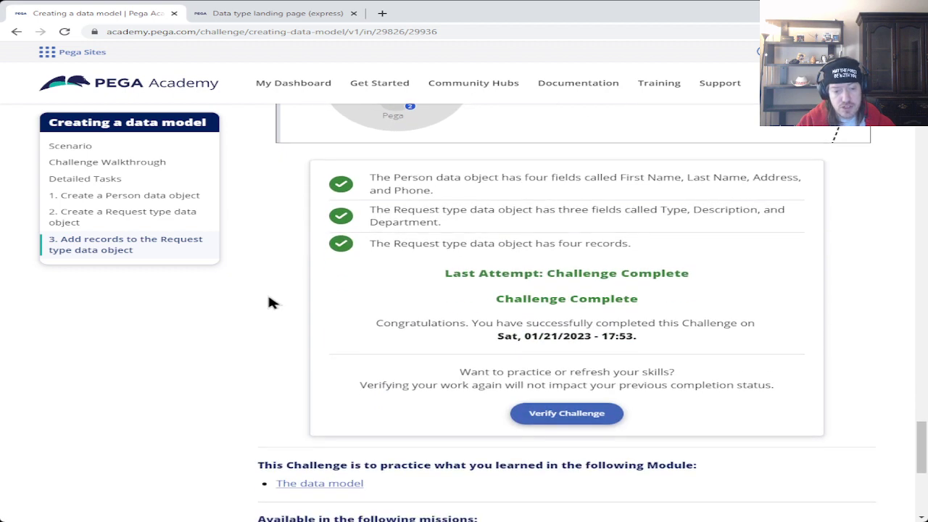
scroll(268, 303, "down", 1)
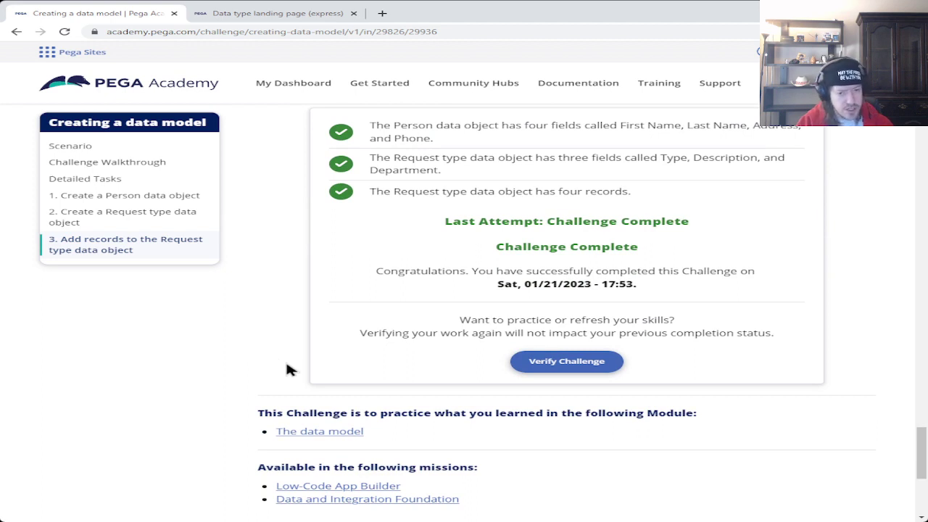
scroll(286, 369, "up", 3)
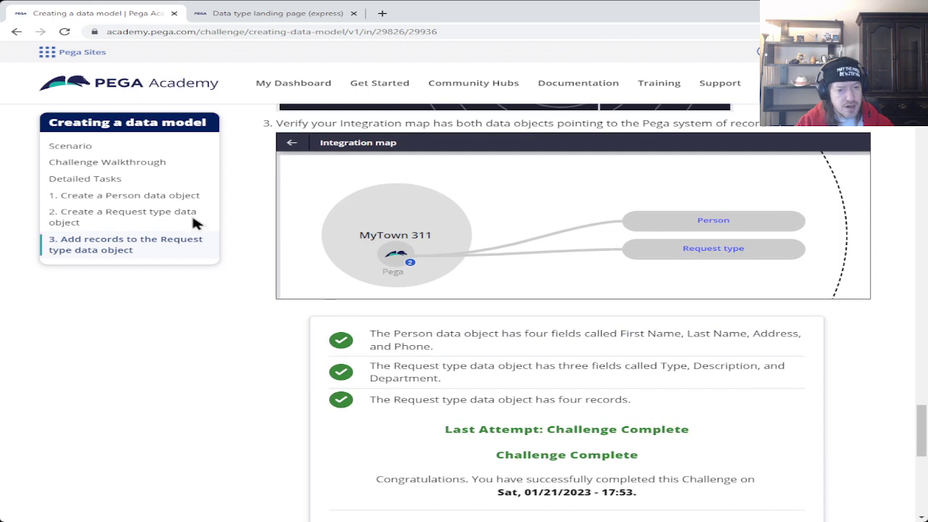
scroll(279, 276, "down", 3)
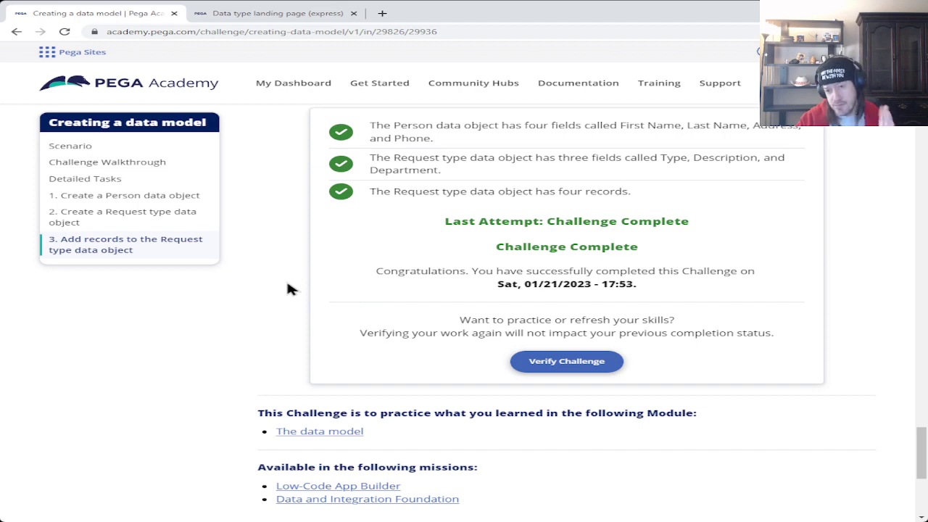
scroll(253, 369, "up", 8)
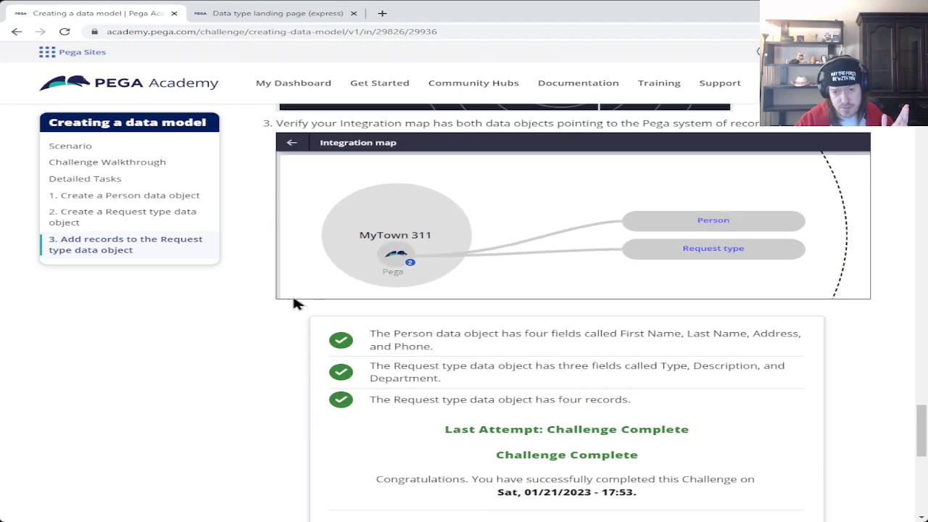
Step: Review the challenge's detailed tasks from the verification results back up to the Scenario and instance section
scroll(253, 371, "up", 2)
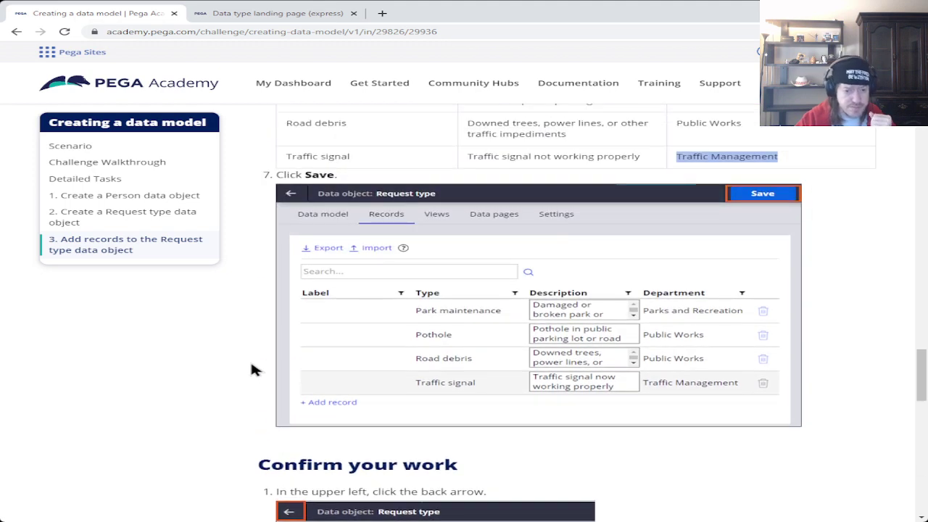
scroll(253, 369, "up", 4)
scroll(253, 370, "up", 6)
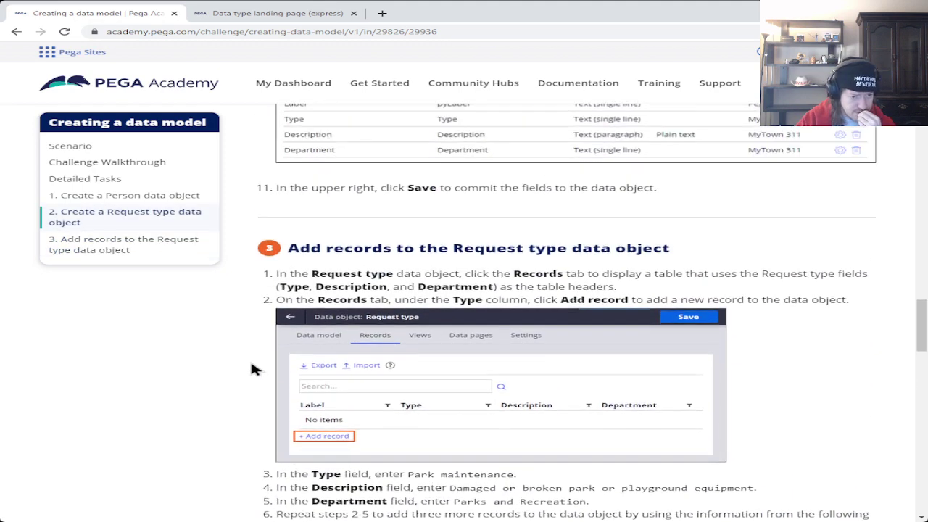
scroll(253, 370, "up", 1)
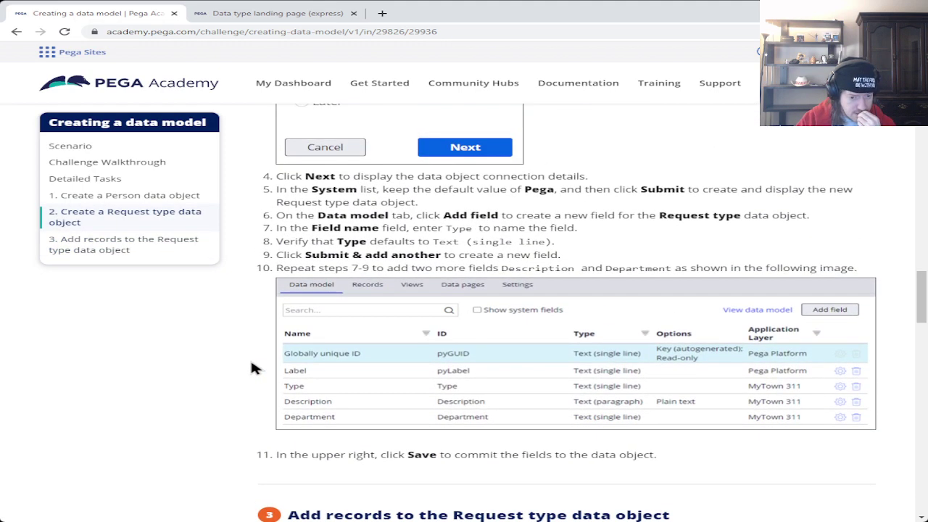
scroll(252, 367, "up", 3)
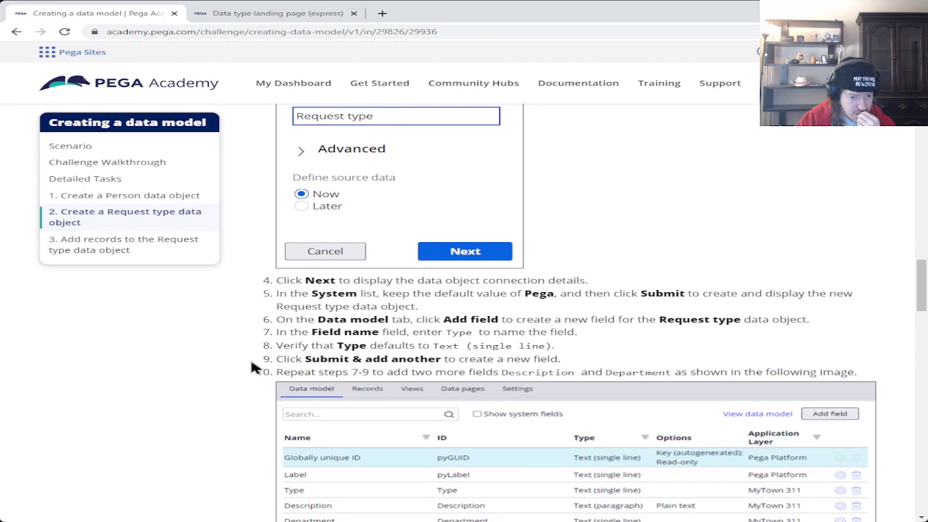
scroll(251, 368, "up", 10)
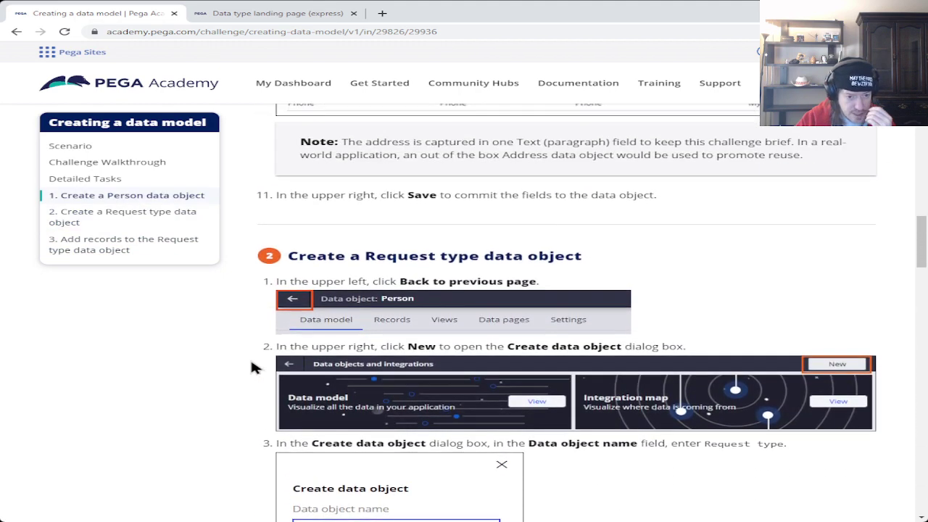
scroll(251, 368, "up", 3)
scroll(252, 368, "up", 15)
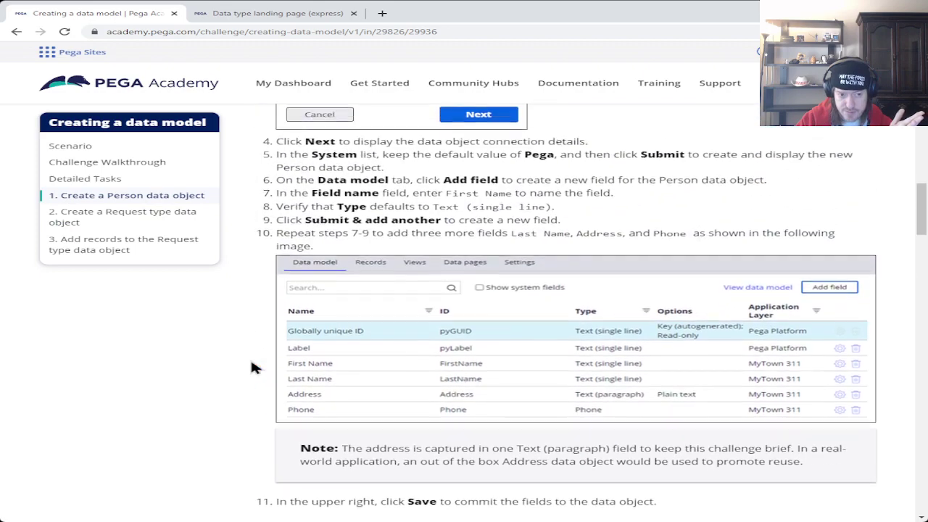
scroll(251, 368, "up", 15)
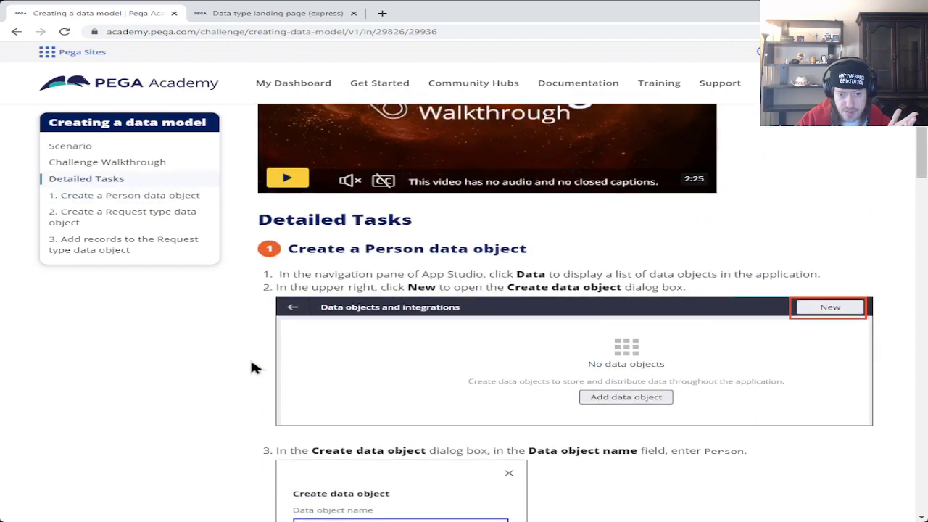
scroll(252, 368, "up", 5)
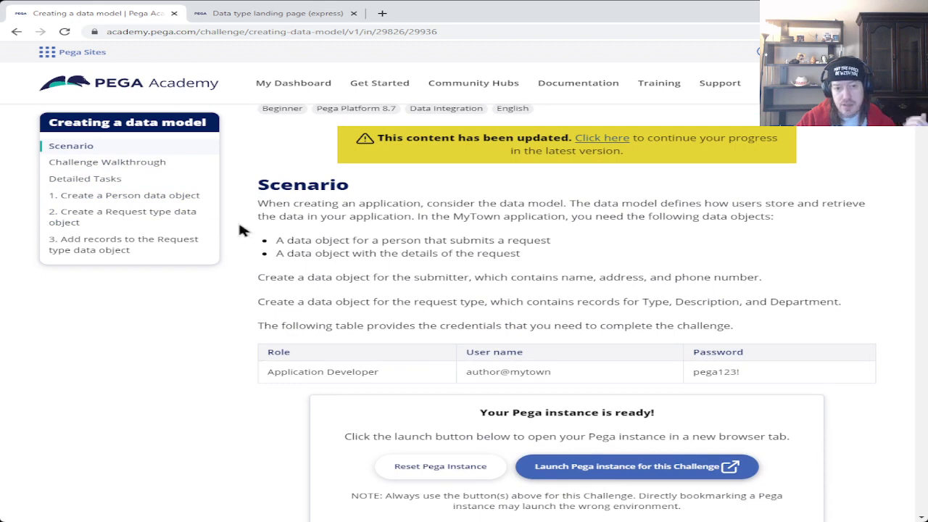
Step: Switch to App Studio and open the Person data object from the Integration map to examine its data model fields
left_click(221, 15)
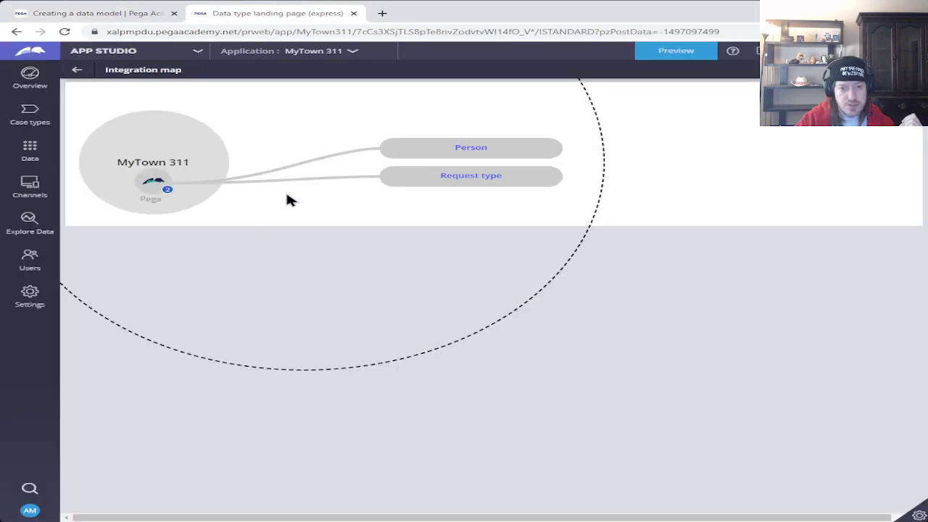
left_click_drag(285, 198, 88, 143)
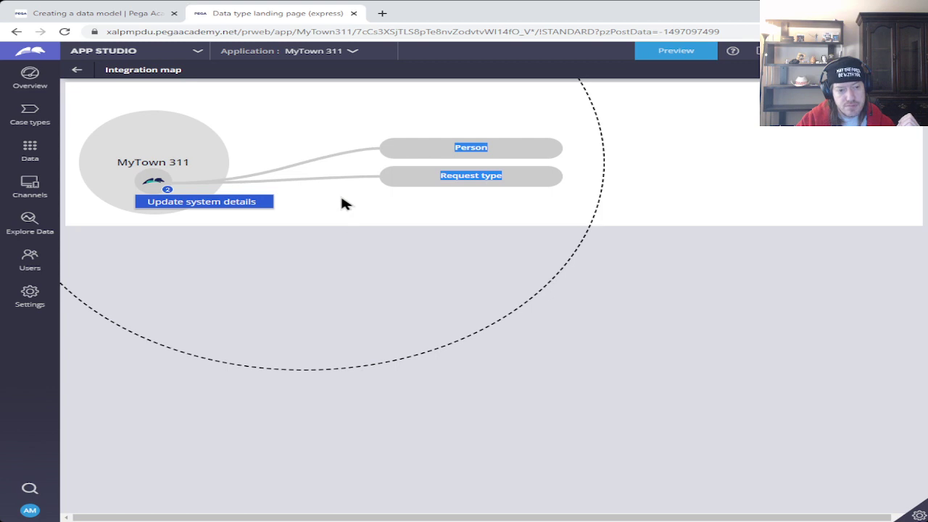
left_click(418, 234)
left_click(471, 148)
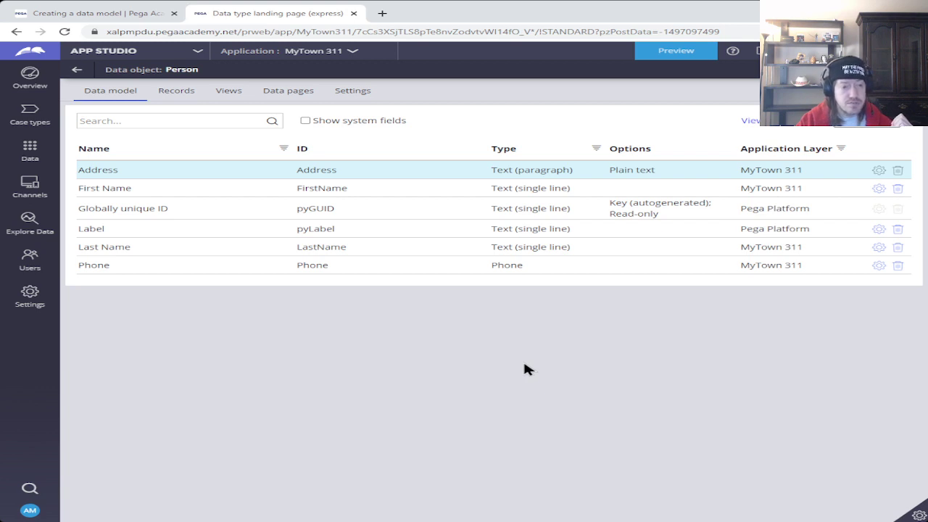
left_click(897, 212)
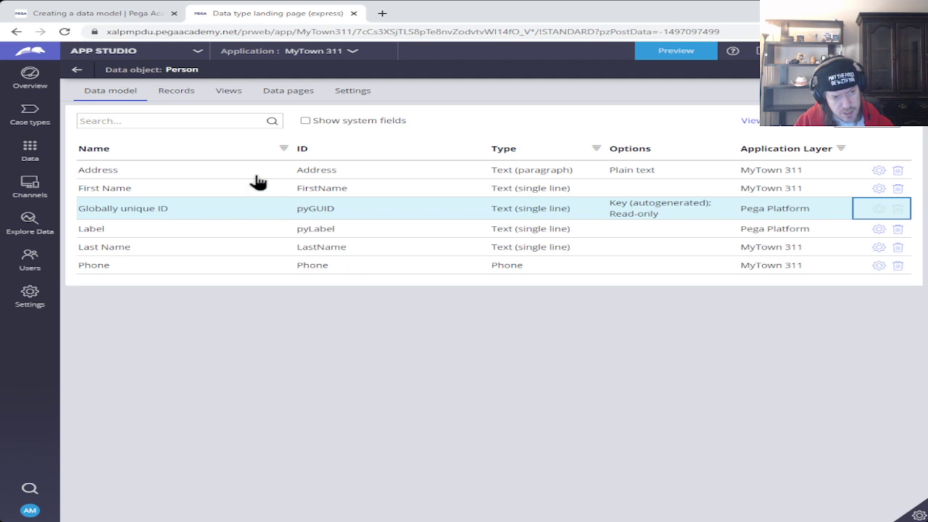
left_click(138, 69)
left_click(285, 354)
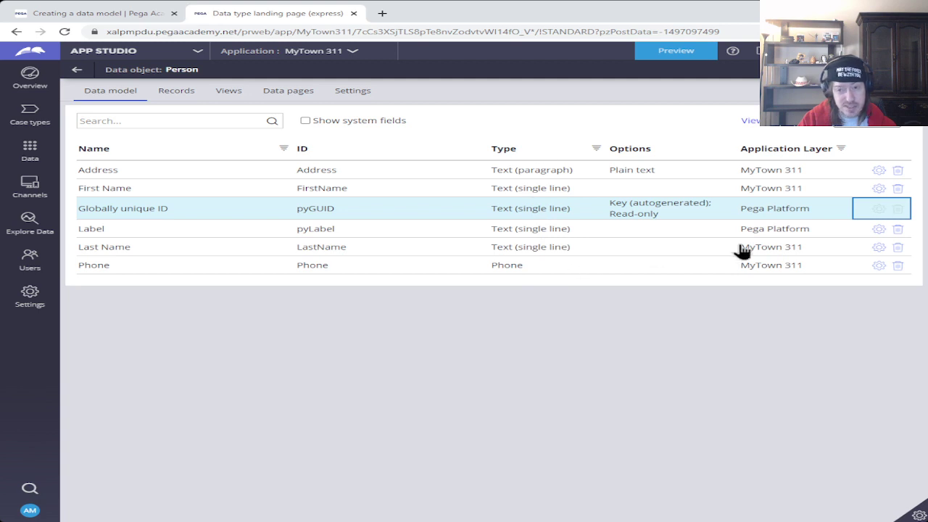
Step: Open the Person object's Phone field configuration, make its type selectable for inspection, and cancel without saving
left_click(878, 266)
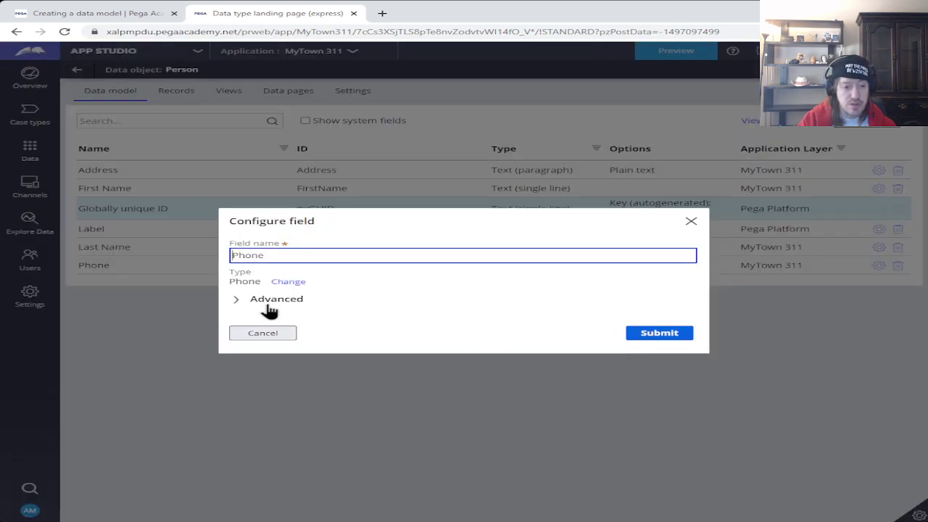
left_click(289, 283)
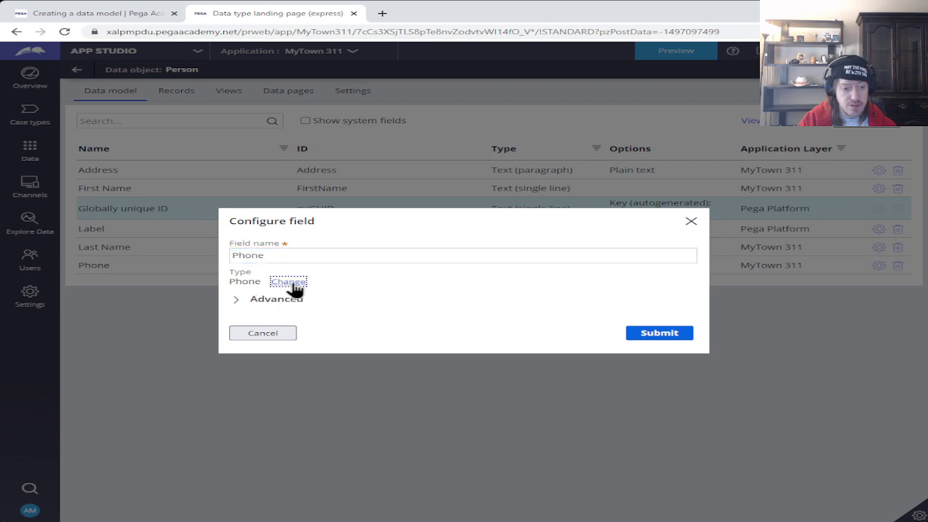
left_click(444, 288)
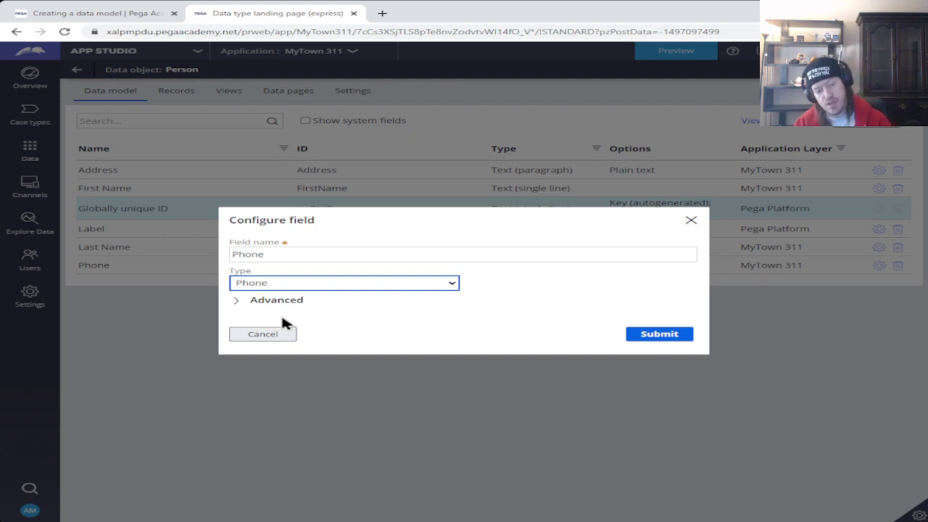
left_click(563, 299)
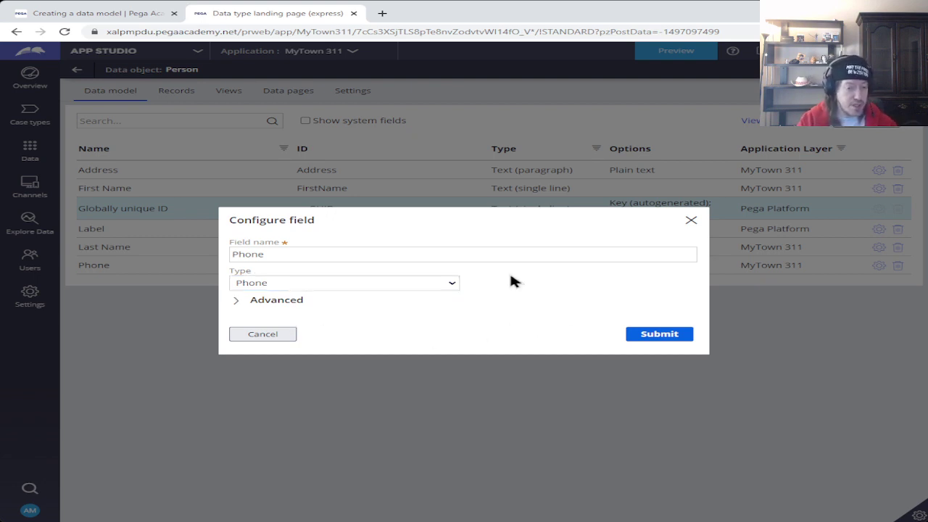
left_click(241, 335)
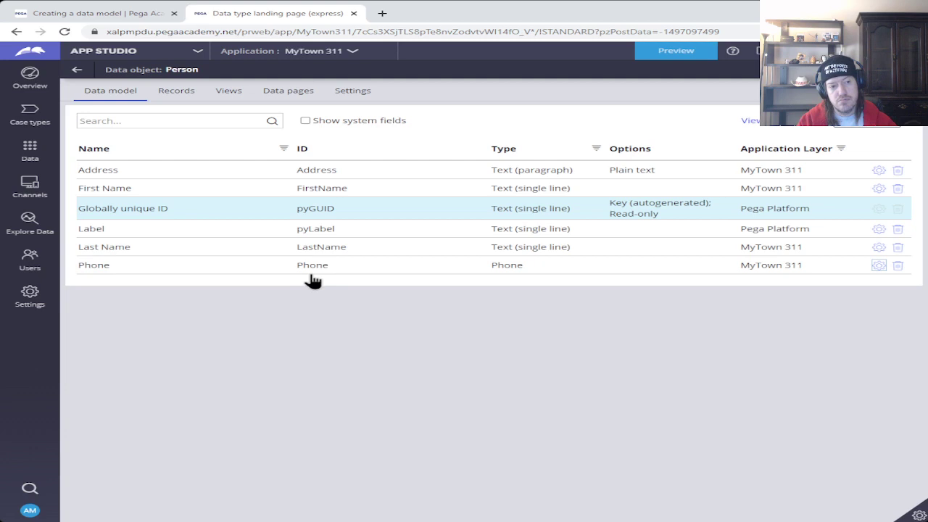
Step: Leave the Person data object, reset the Pega instance from the challenge page, and close the old App Studio tab
left_click(77, 71)
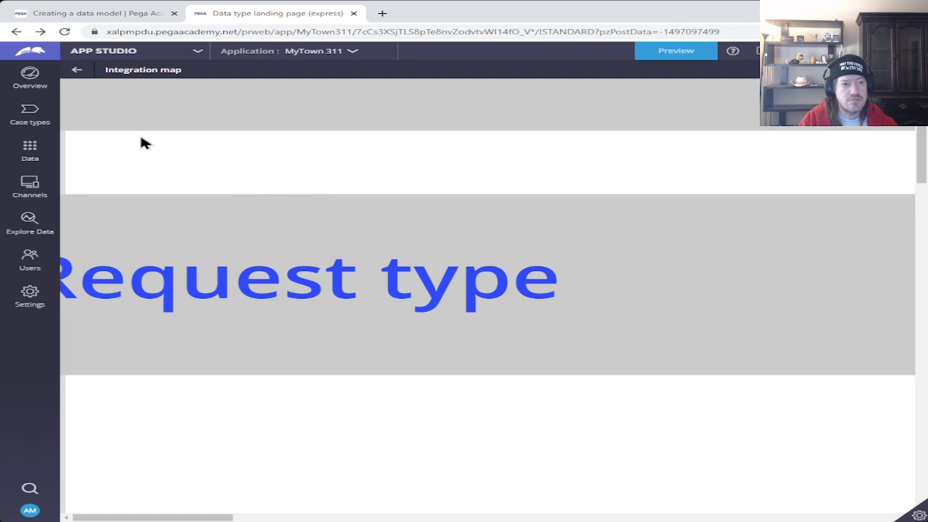
left_click(106, 17)
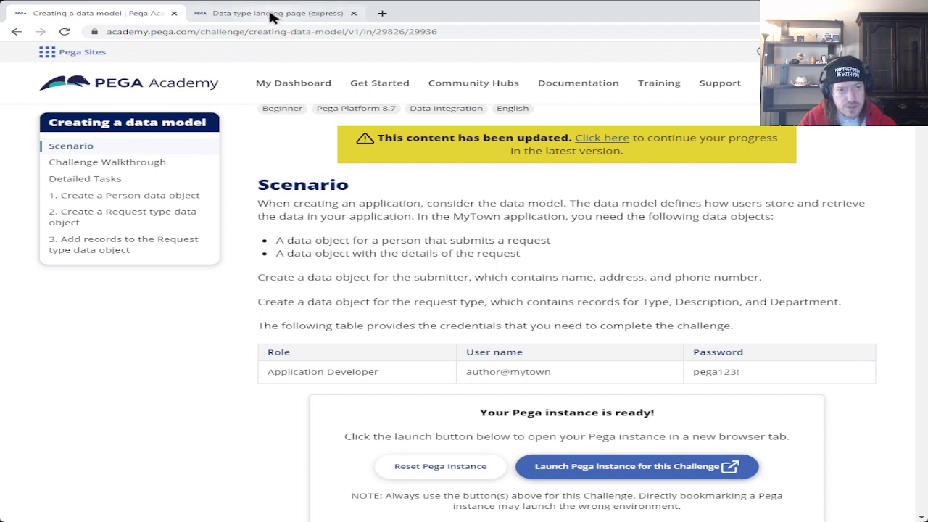
left_click(451, 469)
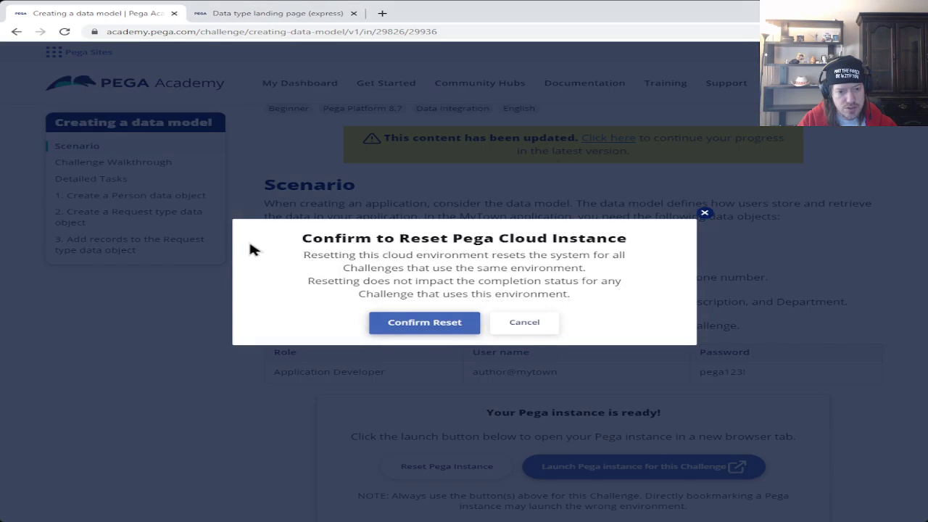
left_click(429, 324)
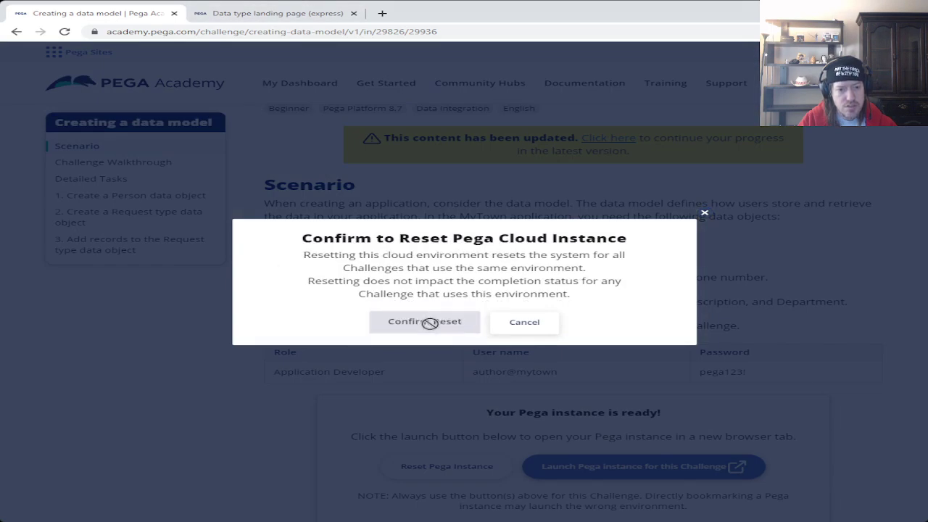
left_click(354, 13)
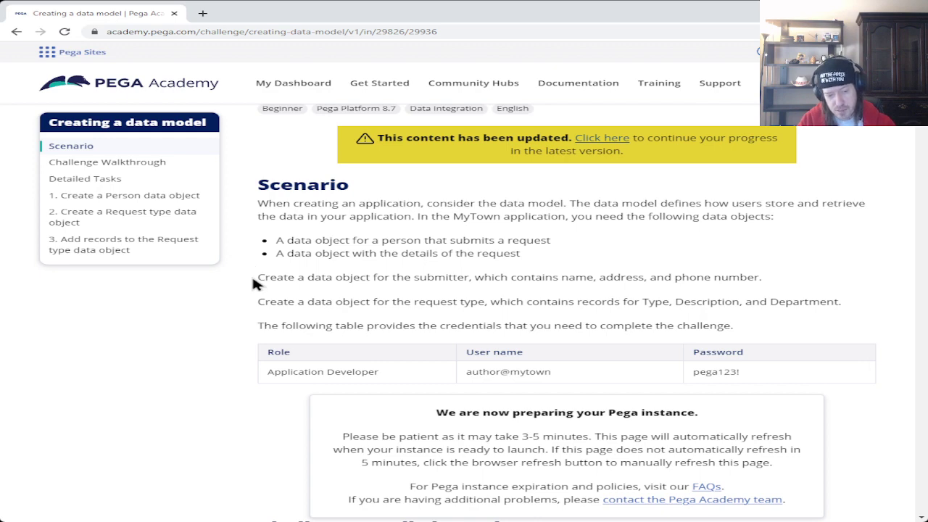
Step: Look over the Person data object task on the challenge page and launch the Pega instance for this challenge
scroll(252, 283, "down", 6)
scroll(252, 283, "down", 3)
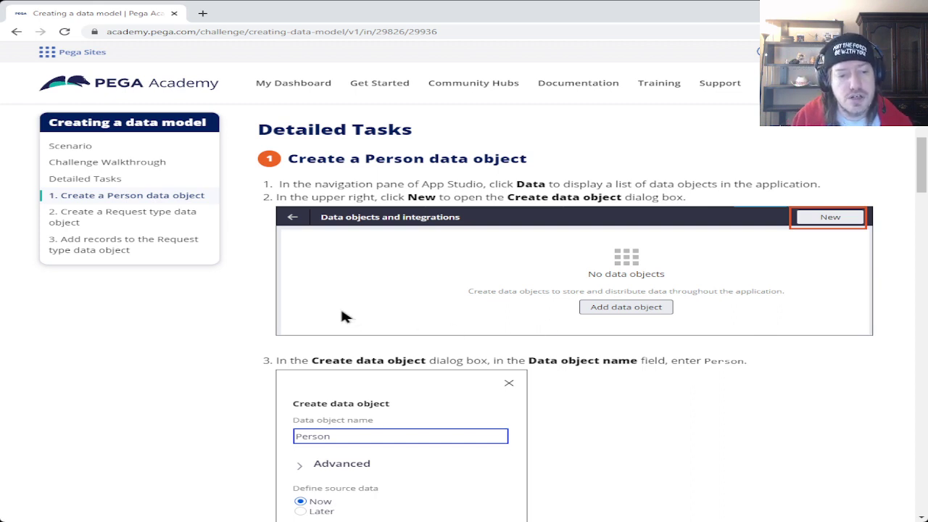
scroll(263, 342, "up", 3)
scroll(260, 340, "up", 4)
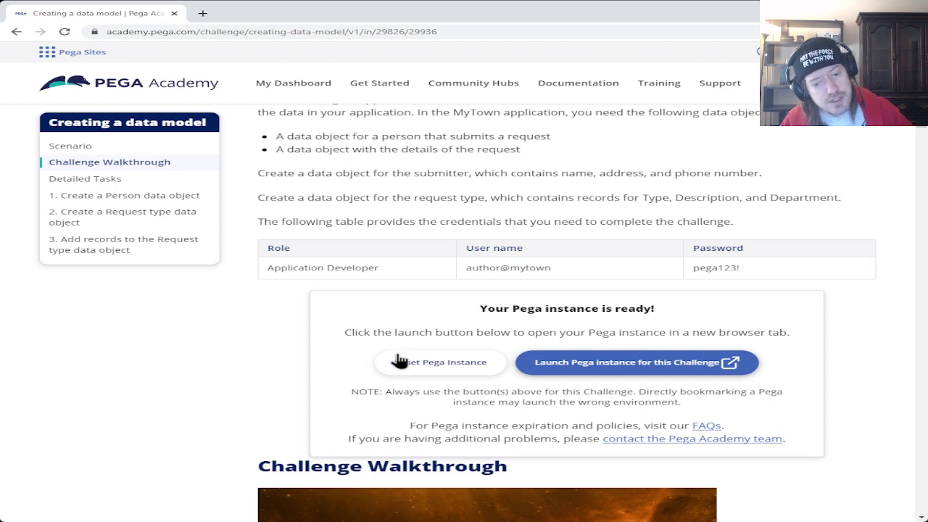
left_click(702, 367)
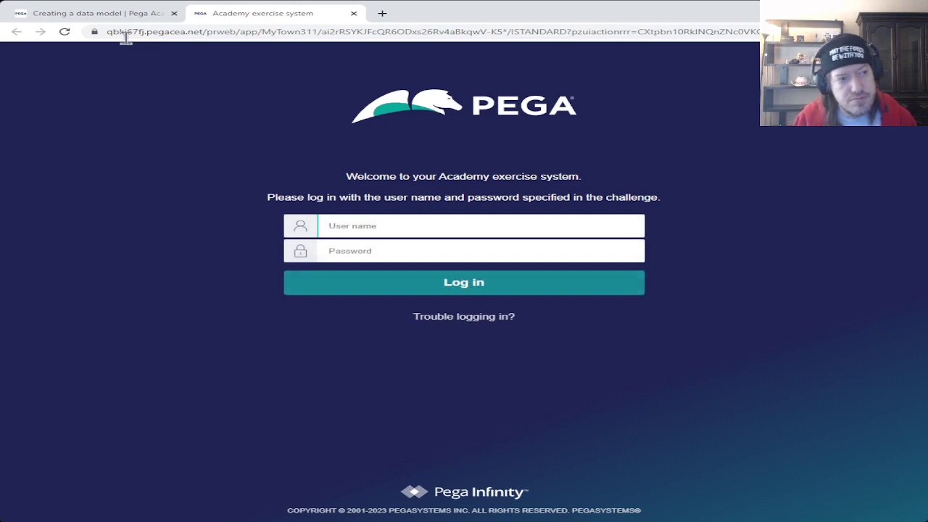
Step: Copy the Application Developer user name from the challenge page into the exercise system's login form
left_click(102, 15)
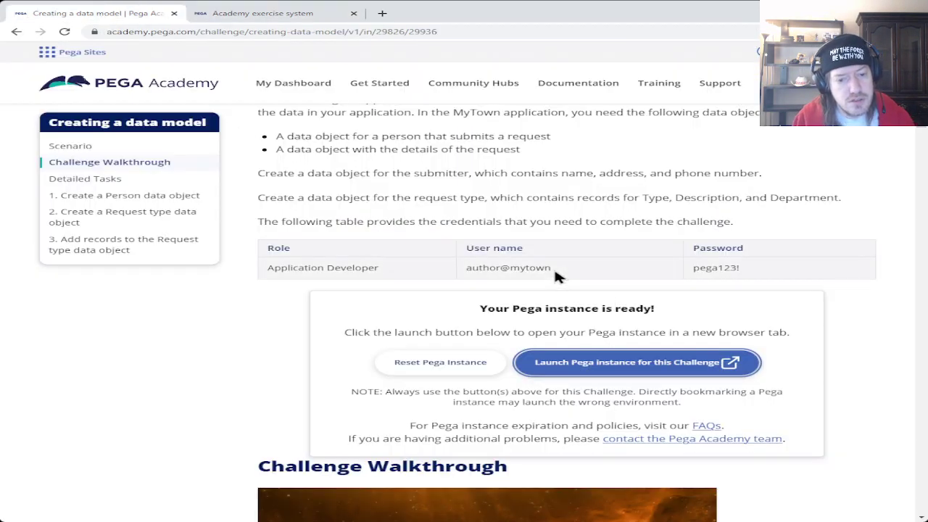
left_click_drag(551, 267, 467, 267)
key("ctrl+c")
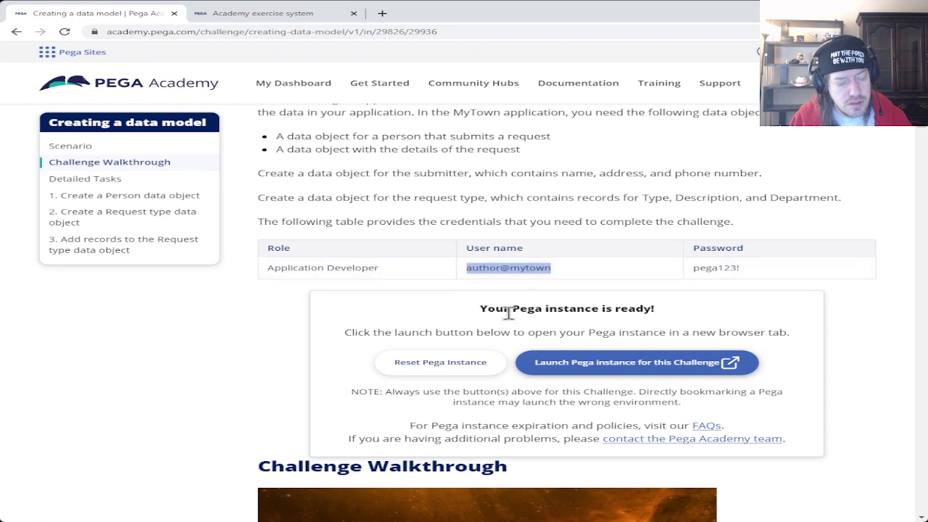
left_click(236, 13)
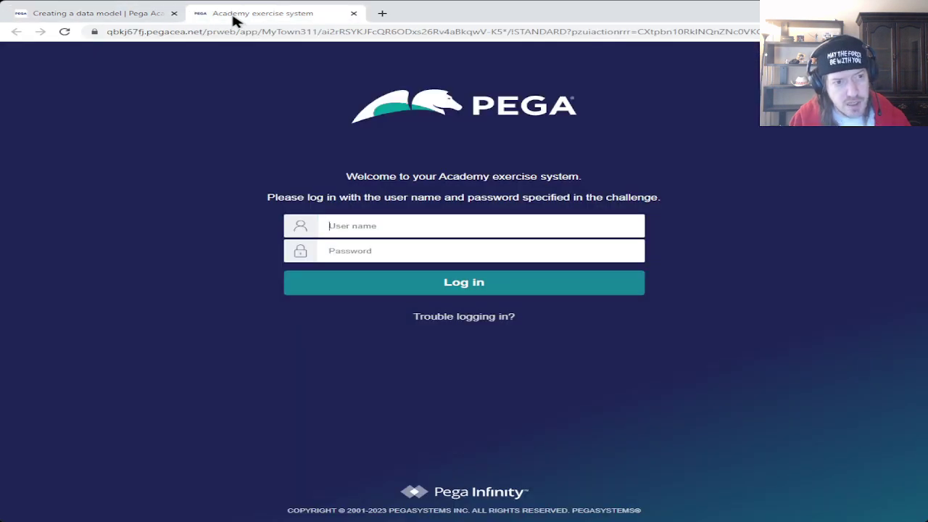
key("ctrl+v")
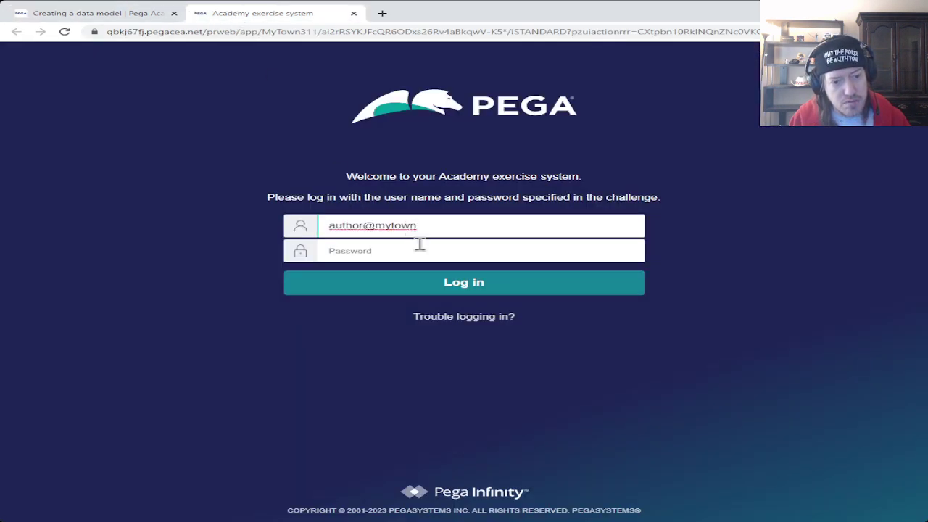
Step: Copy the Application Developer password from the challenge page into the login form's password field and log in
left_click(421, 247)
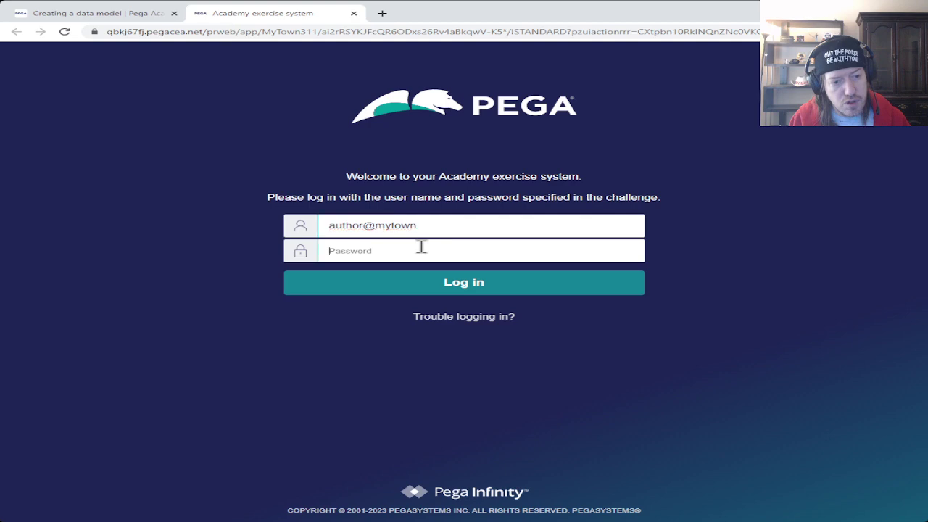
left_click(129, 14)
left_click_drag(693, 268, 734, 271)
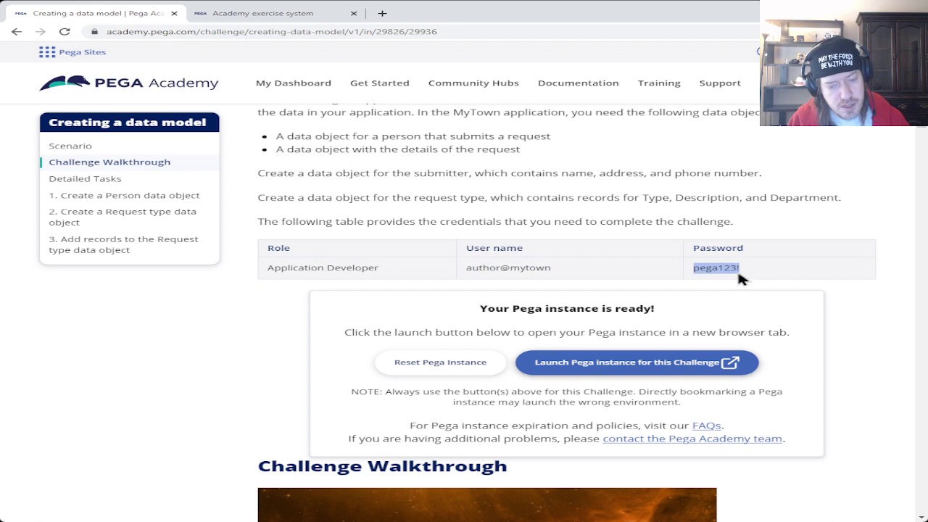
key("ctrl+c")
left_click(263, 13)
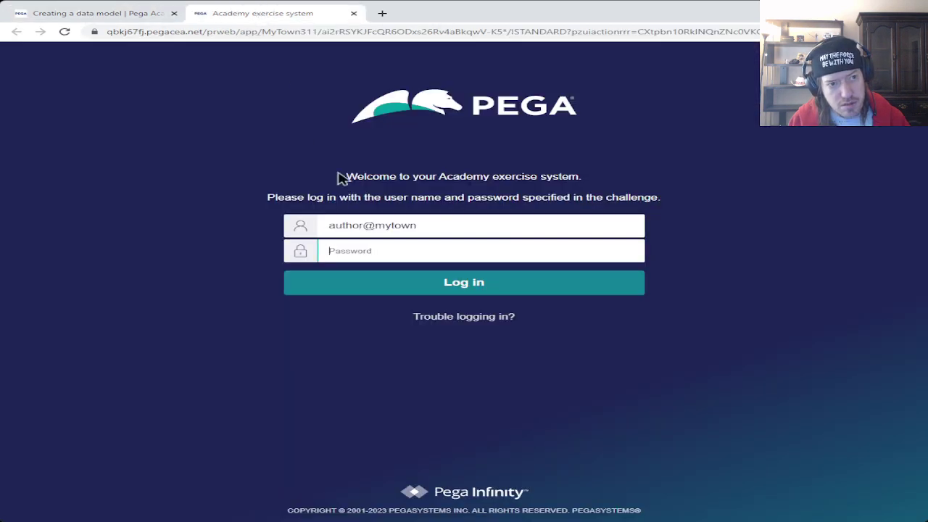
left_click(402, 254)
key("ctrl+v")
left_click(432, 284)
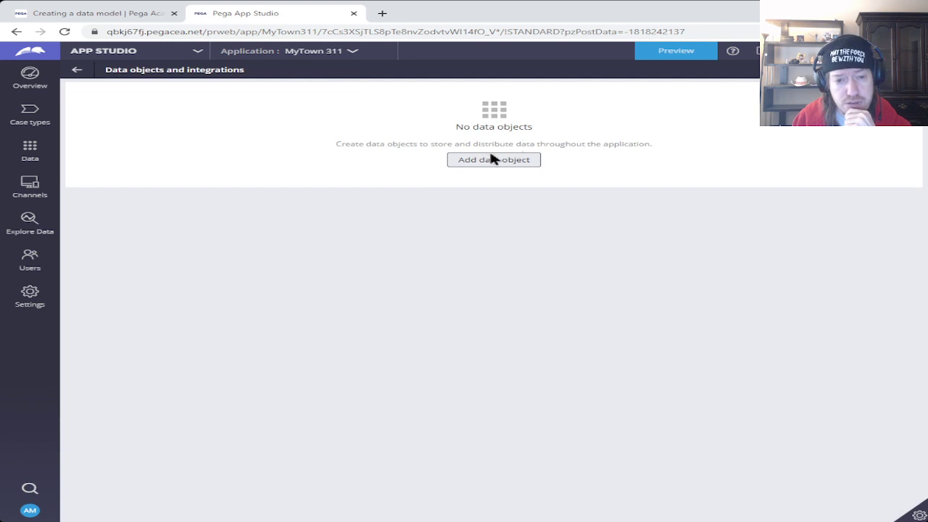
Step: Examine the Advanced options for reusing assets in the Create data object dialog, and dismiss it without creating anything
left_click(494, 165)
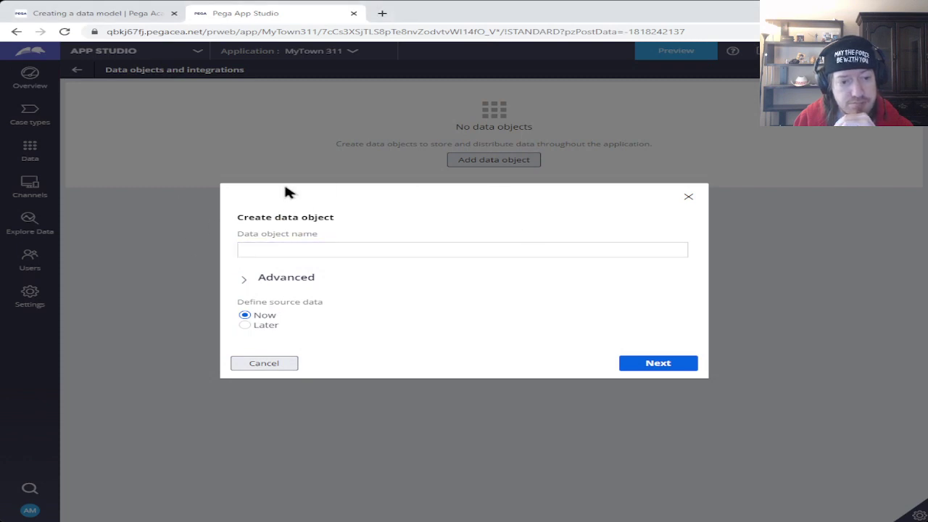
left_click(342, 250)
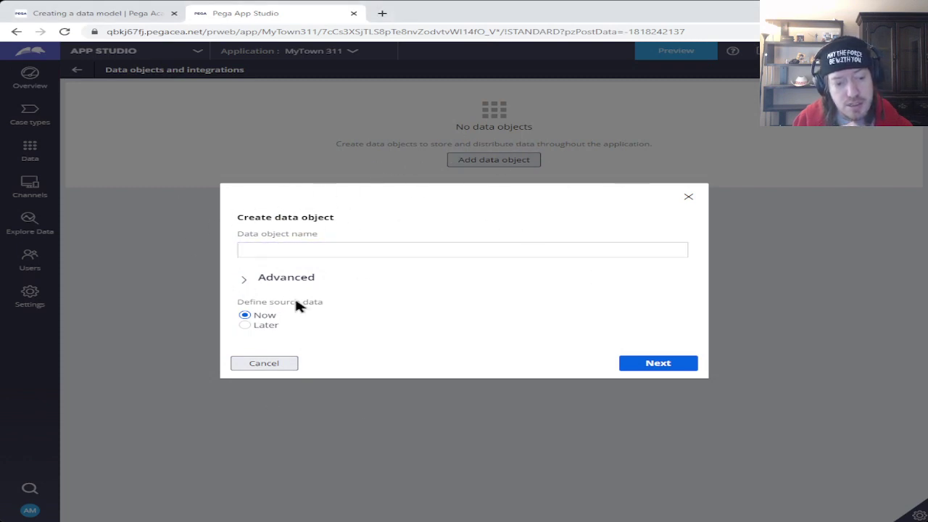
left_click(243, 279)
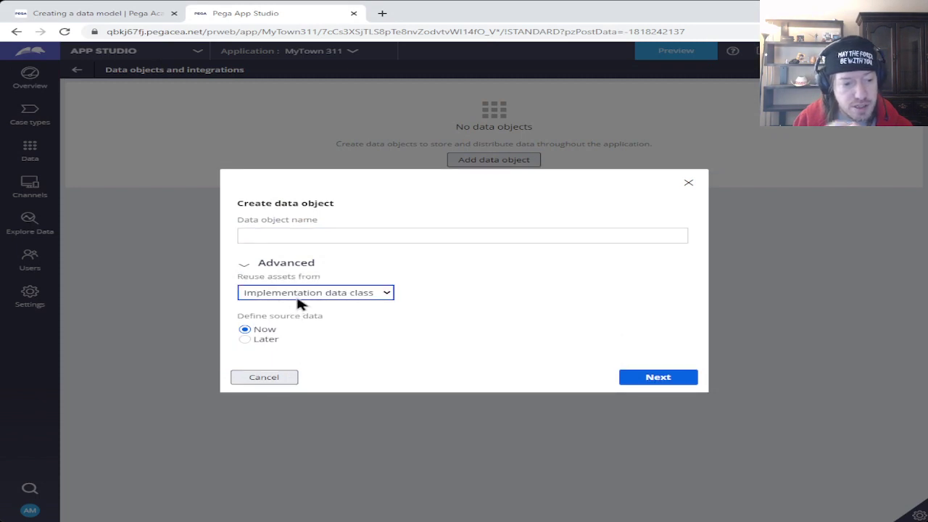
left_click(244, 266)
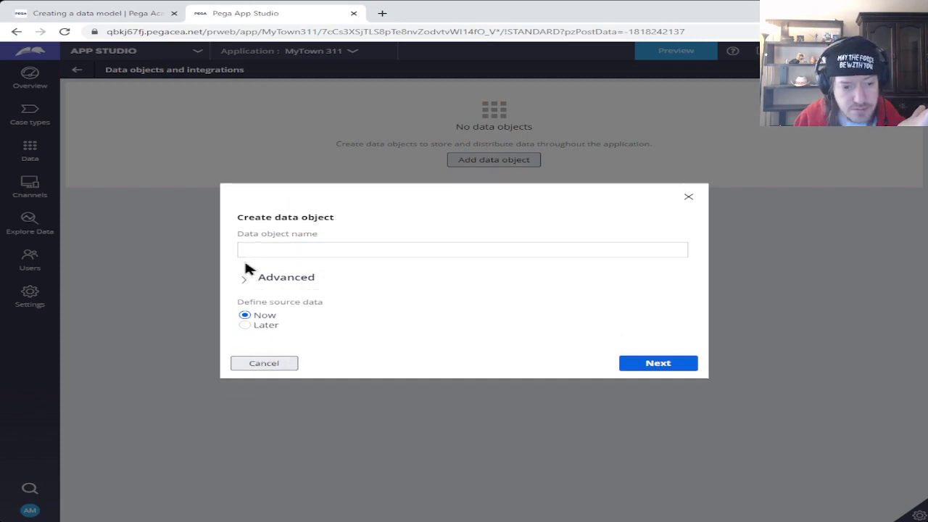
left_click(304, 282)
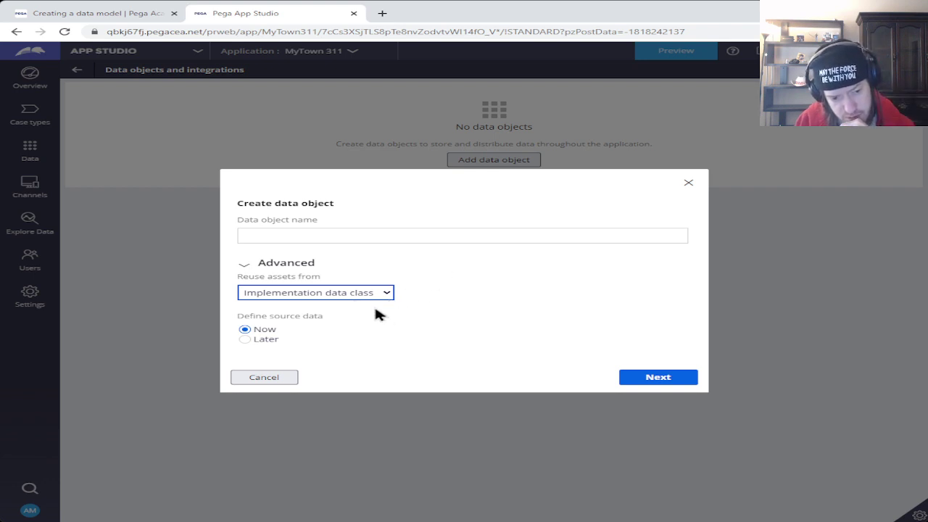
left_click(269, 377)
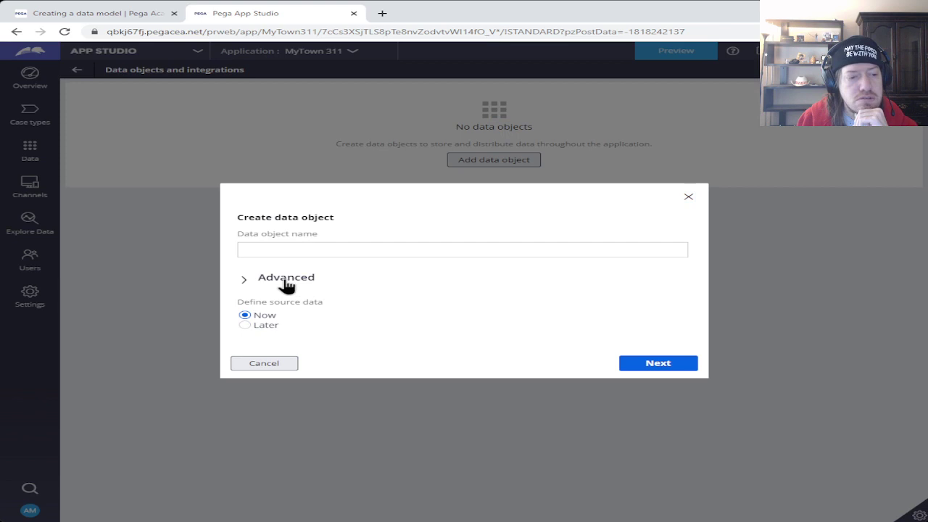
left_click(286, 280)
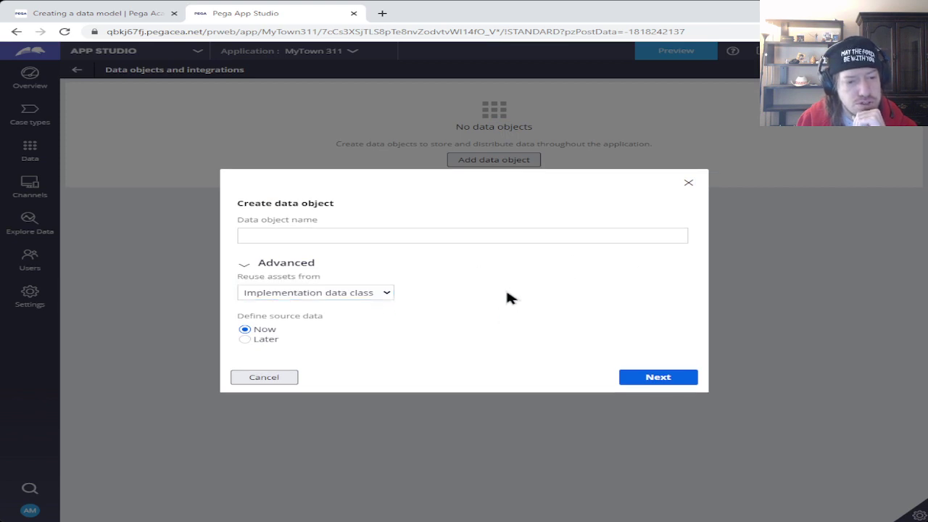
left_click(271, 377)
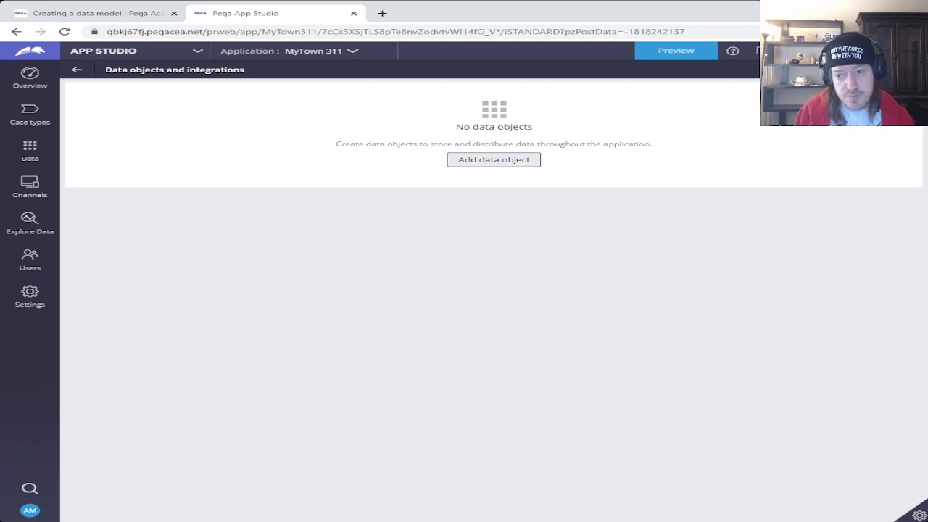
Step: Check the data object tasks on the challenge page, and create a data object named Person with Pega as its source system
left_click(121, 13)
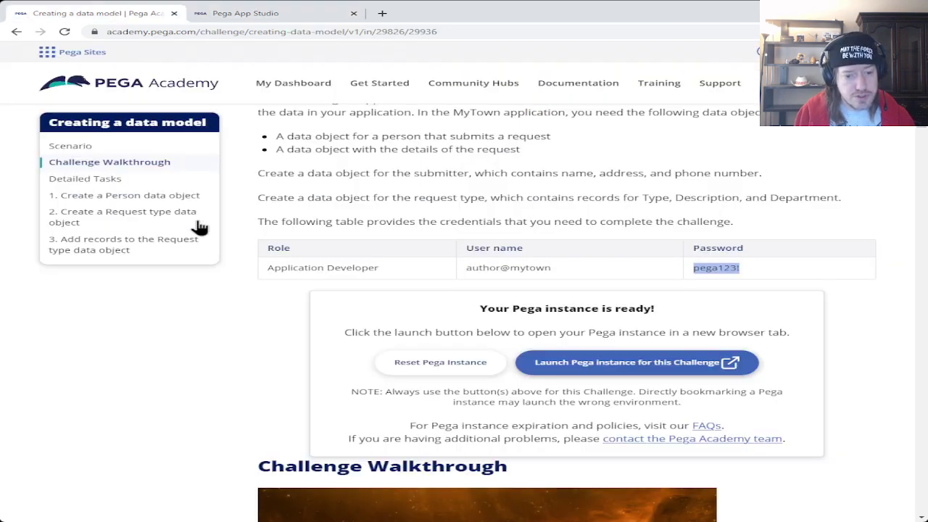
scroll(199, 227, "down", 15)
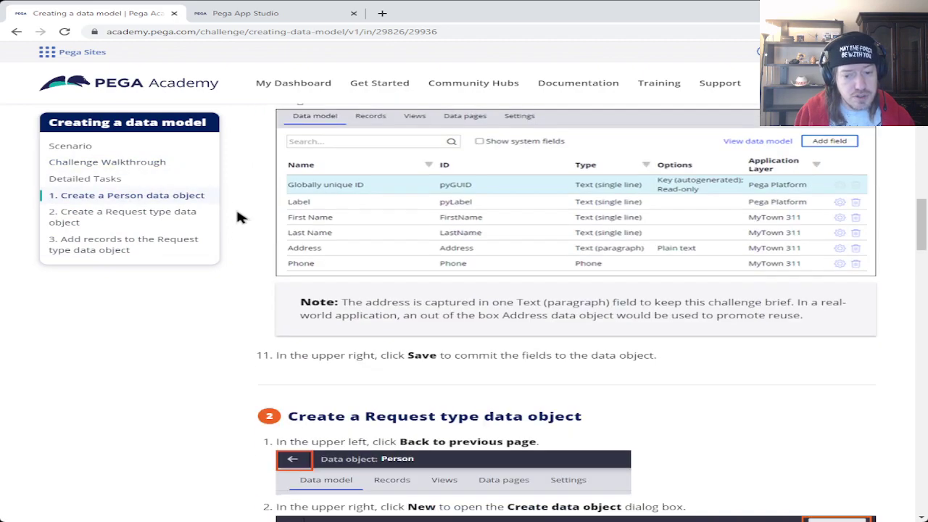
scroll(243, 220, "down", 5)
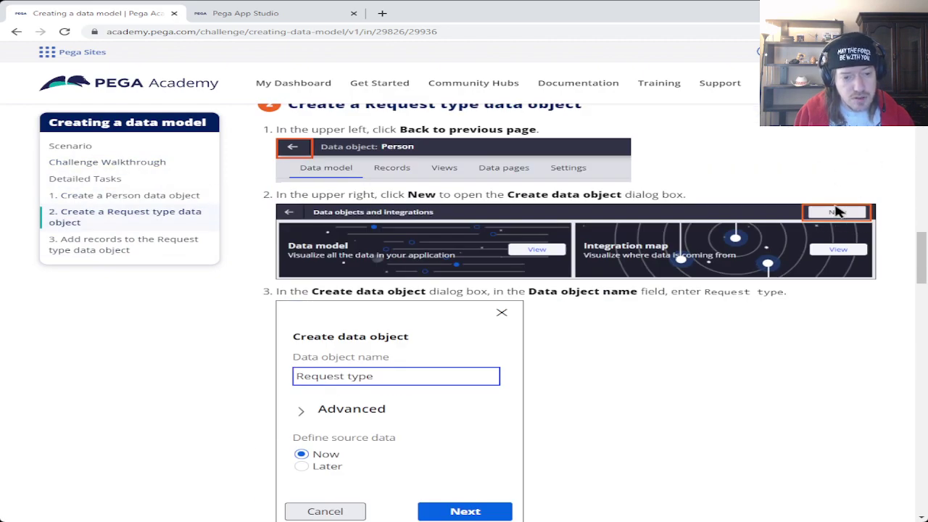
left_click(230, 15)
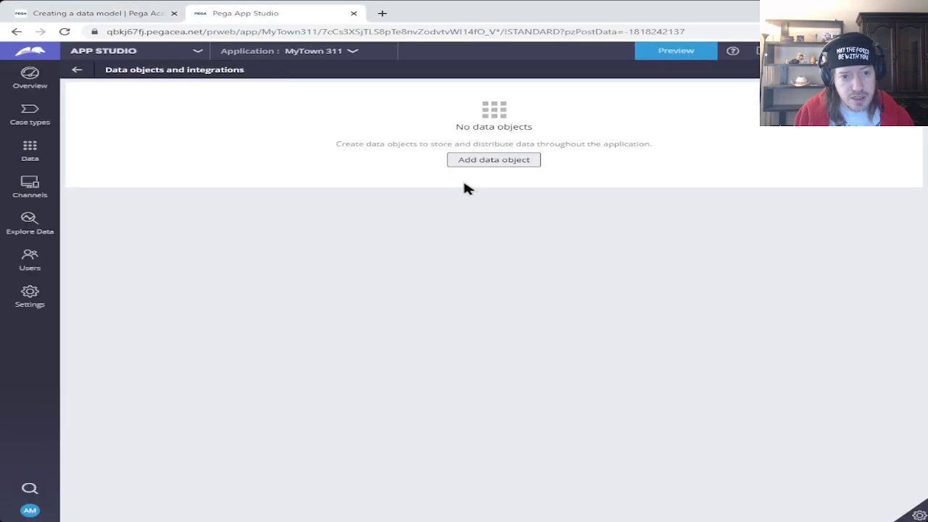
left_click(498, 161)
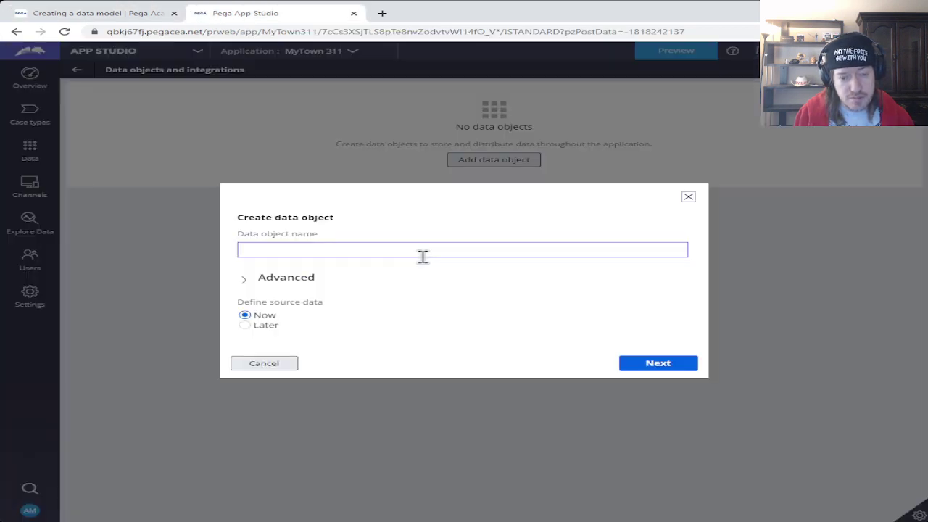
left_click(421, 253)
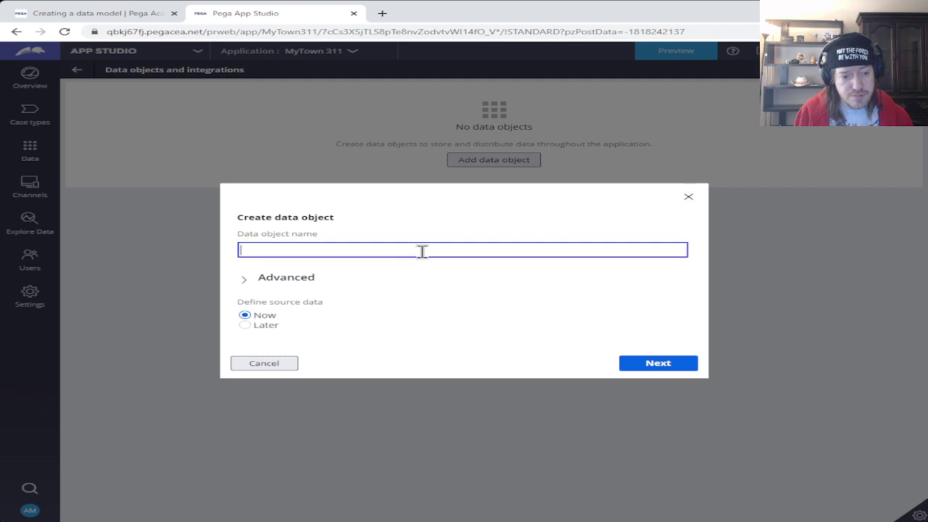
type("Person")
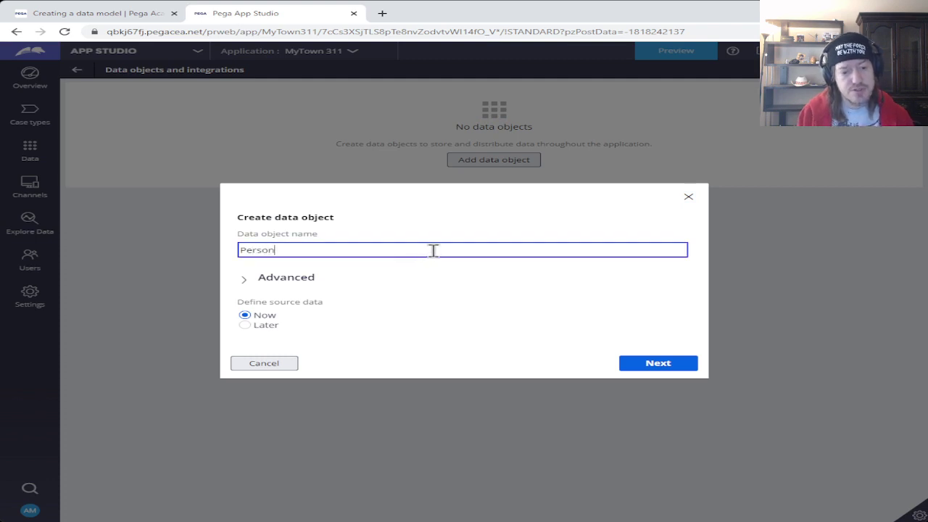
left_click(642, 365)
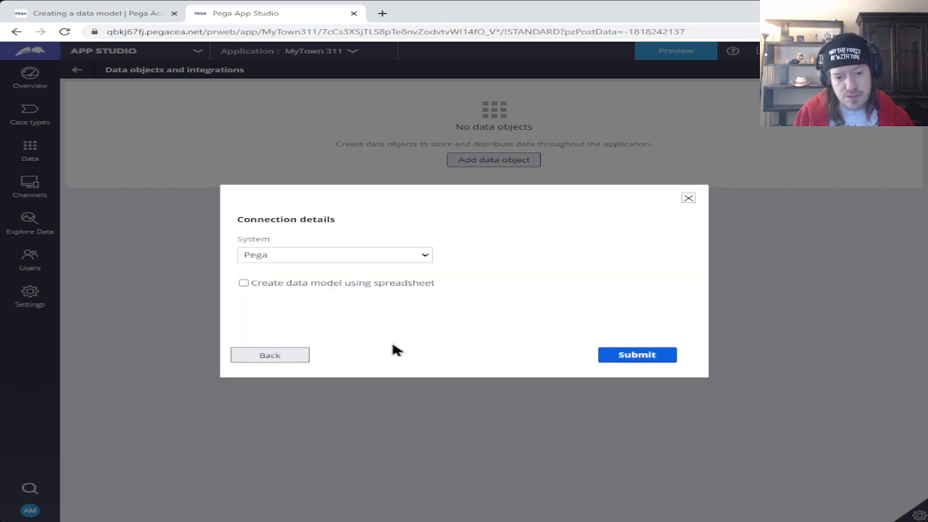
left_click(638, 355)
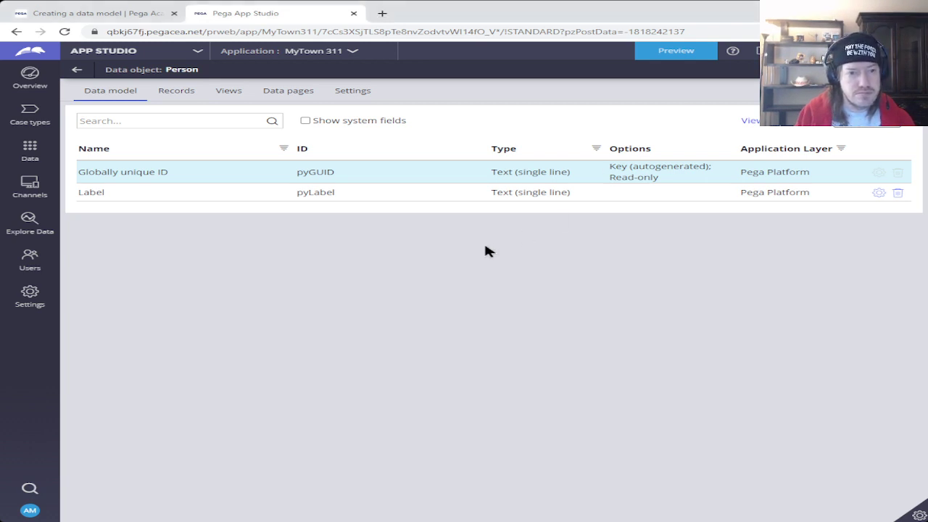
Step: Return to the data objects list and compare it with the challenge page's instructions for creating the Person data object
left_click(77, 70)
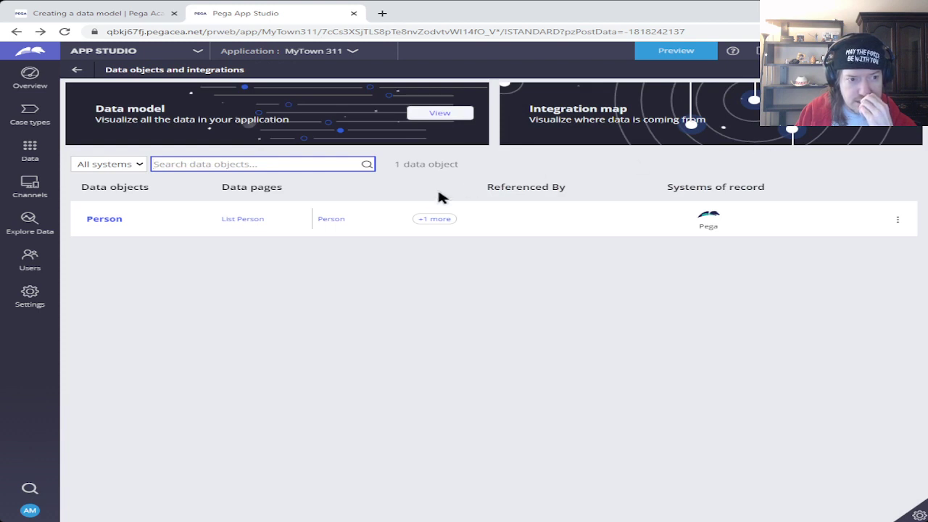
left_click(595, 188)
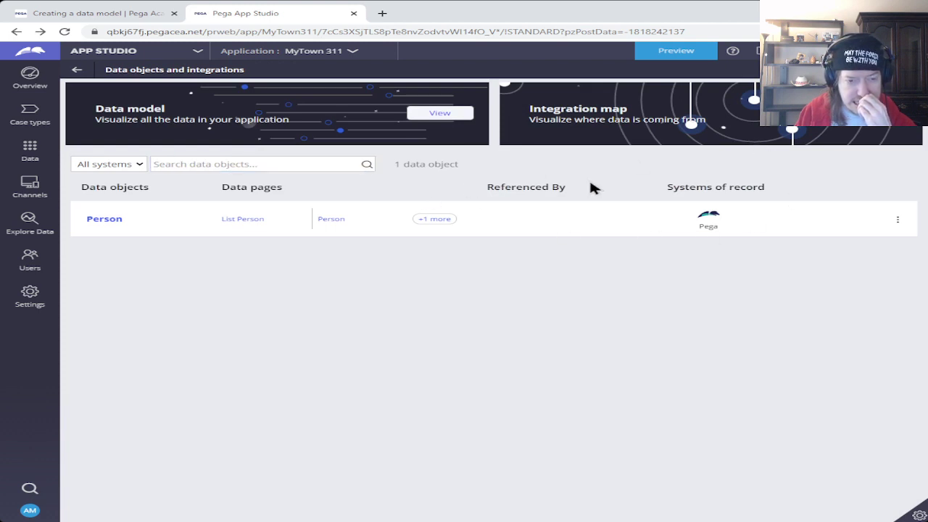
left_click(86, 15)
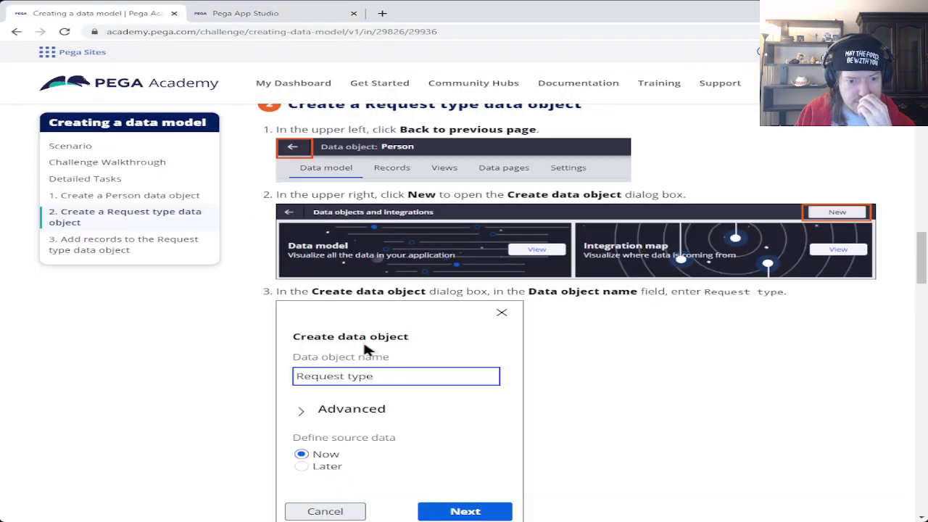
scroll(608, 284, "up", 8)
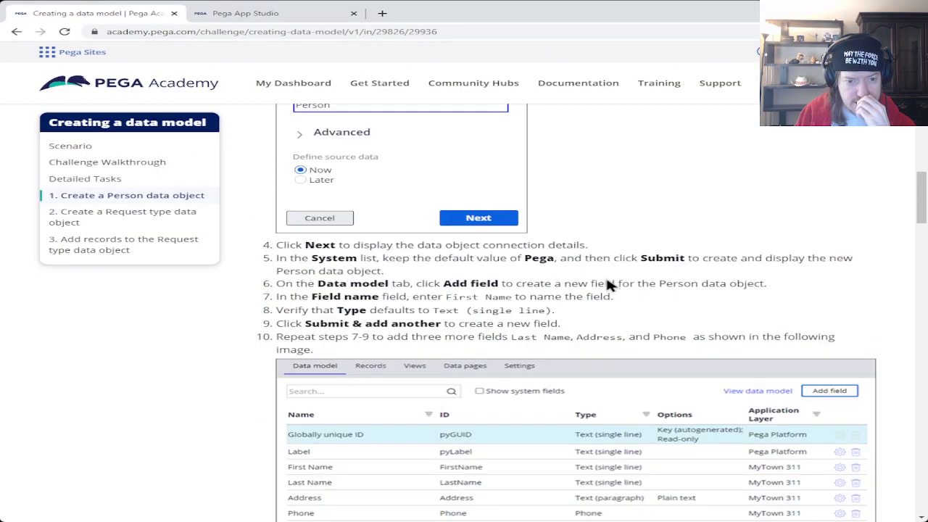
scroll(608, 285, "up", 4)
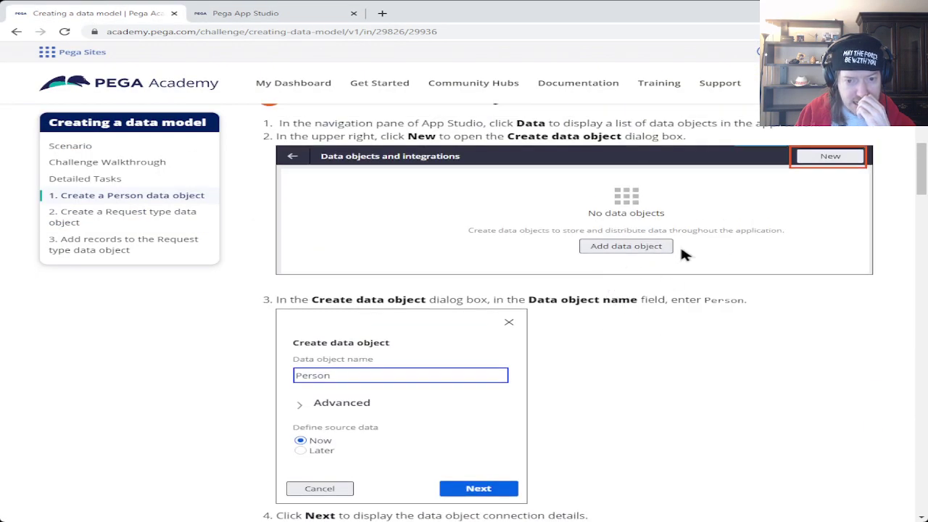
left_click(287, 15)
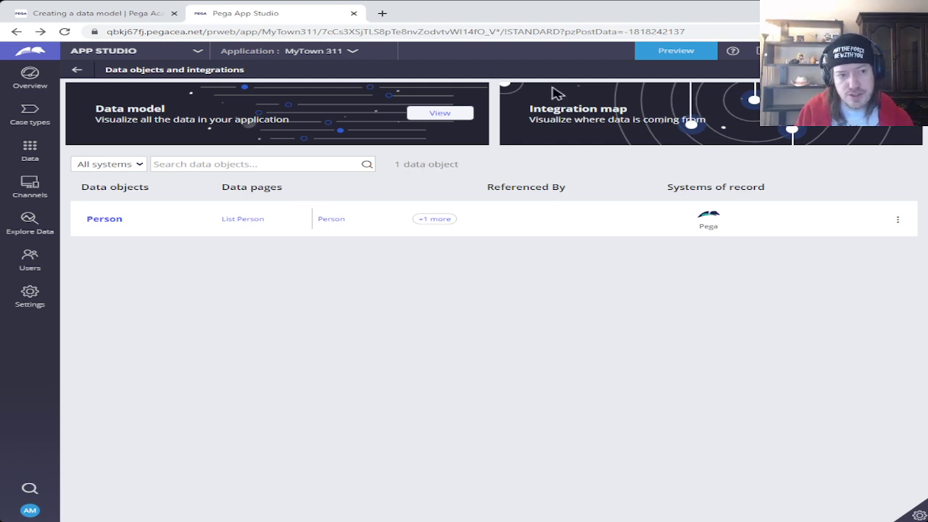
left_click(109, 14)
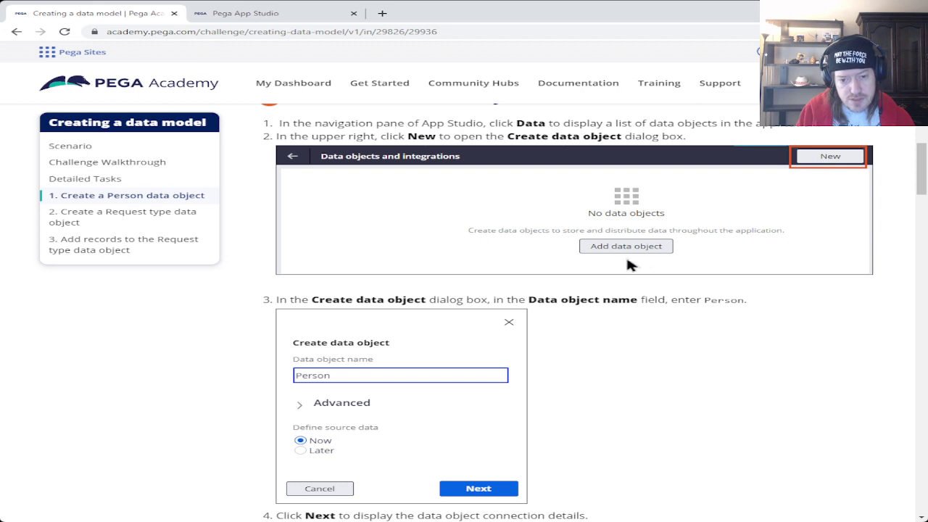
left_click(270, 19)
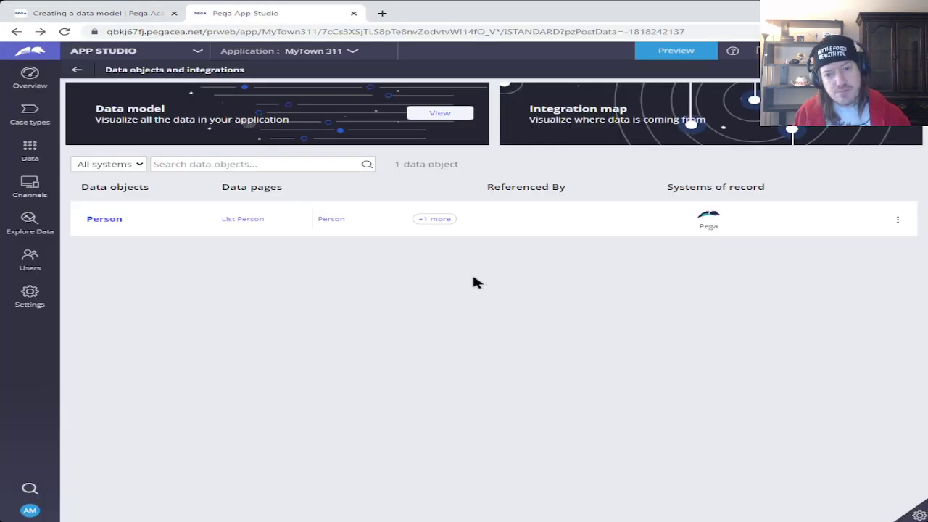
Step: Delete the Person data object and its associated assets from the application, rechecking the challenge instructions along the way
left_click(897, 219)
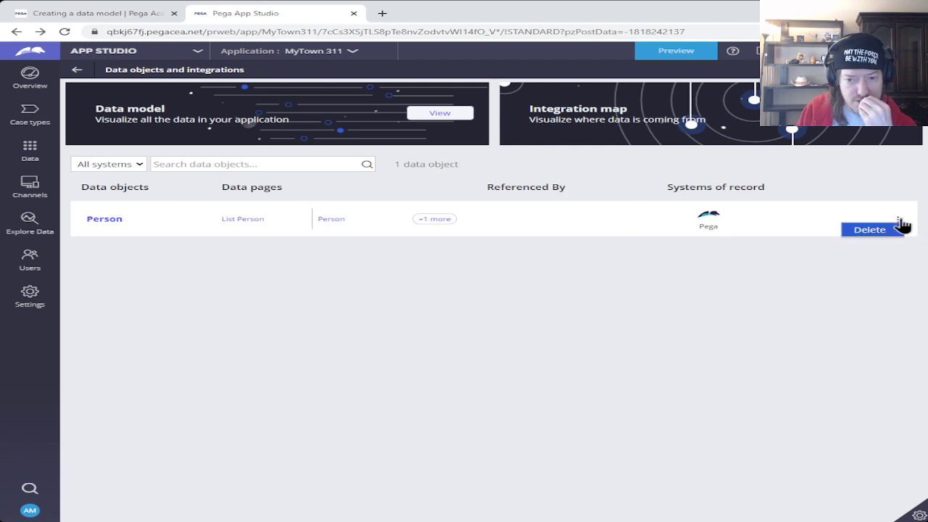
left_click(589, 264)
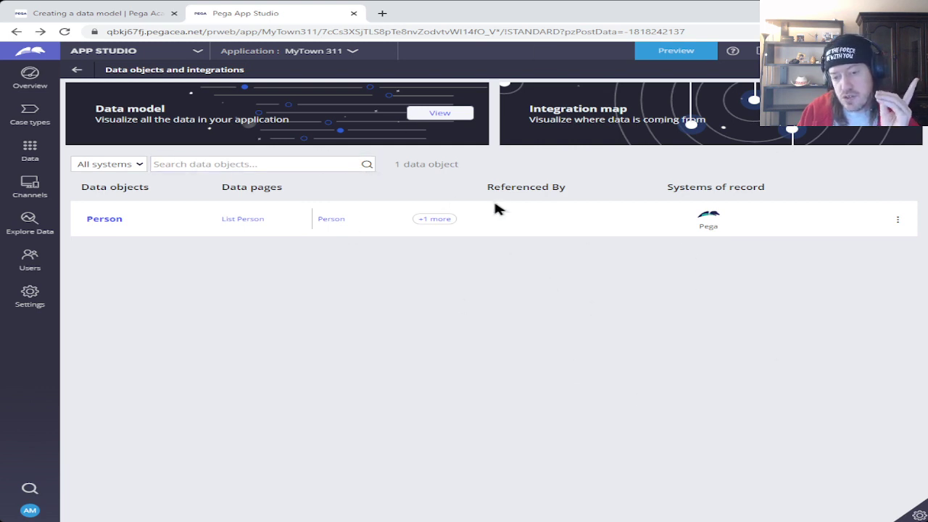
left_click(896, 225)
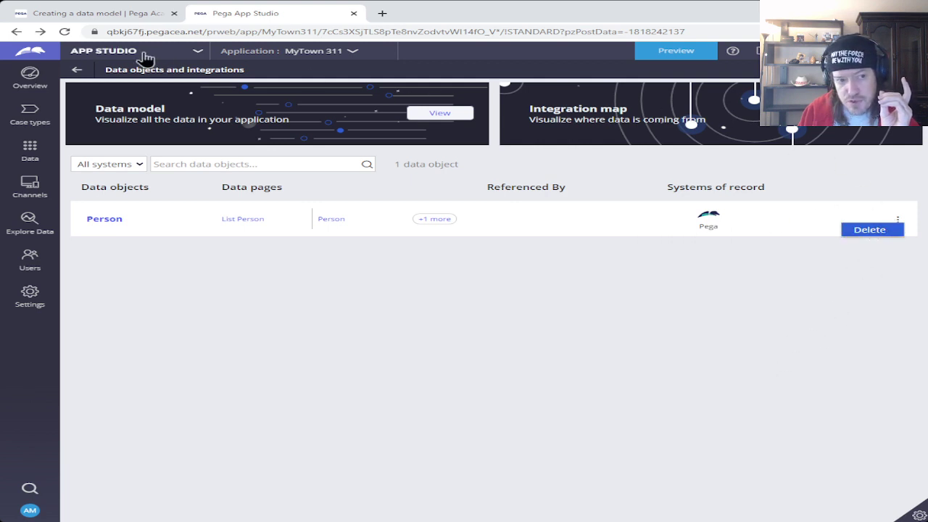
left_click(120, 14)
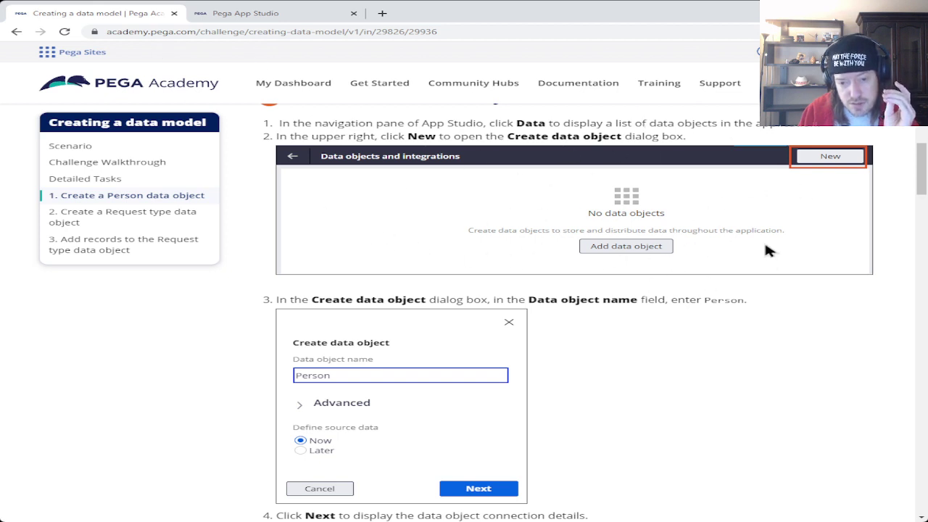
left_click(315, 16)
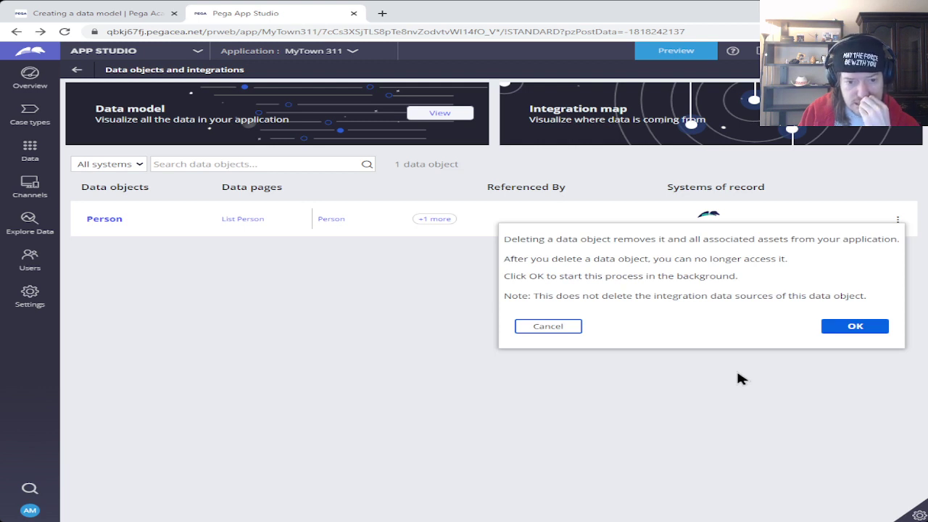
left_click(855, 328)
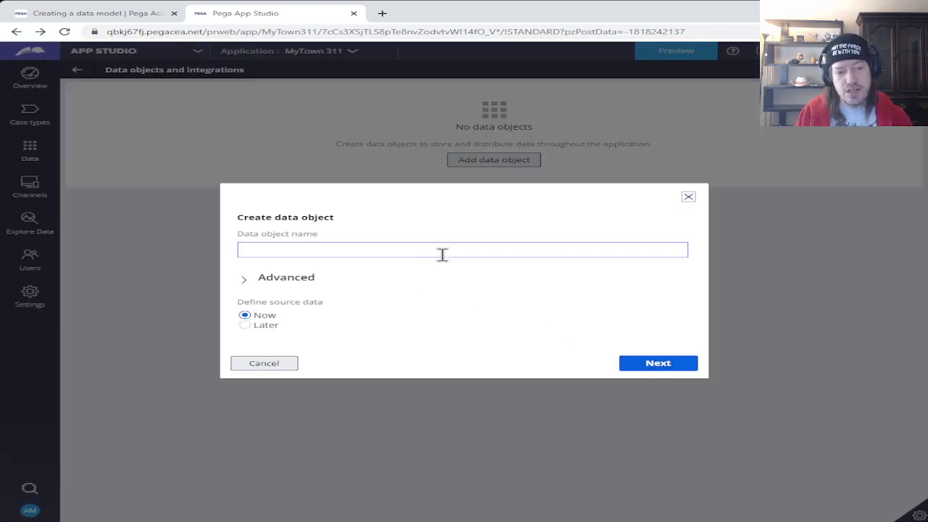
Step: Create a new data object named Person, defining its source data now with Pega as the system
left_click(448, 253)
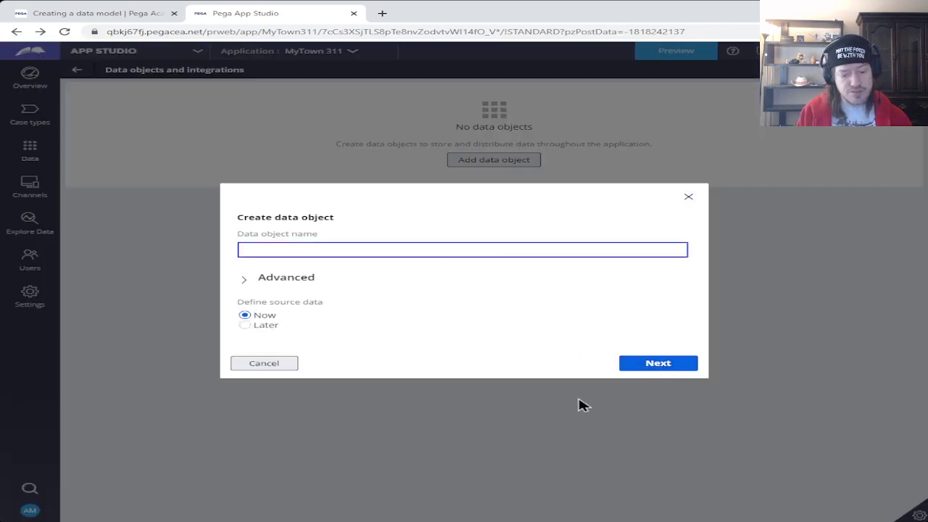
type("Person")
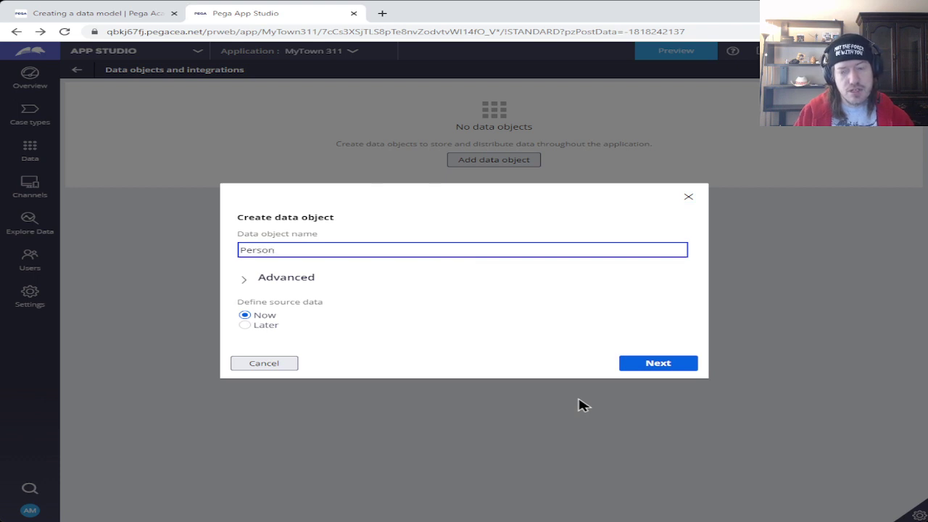
left_click(649, 366)
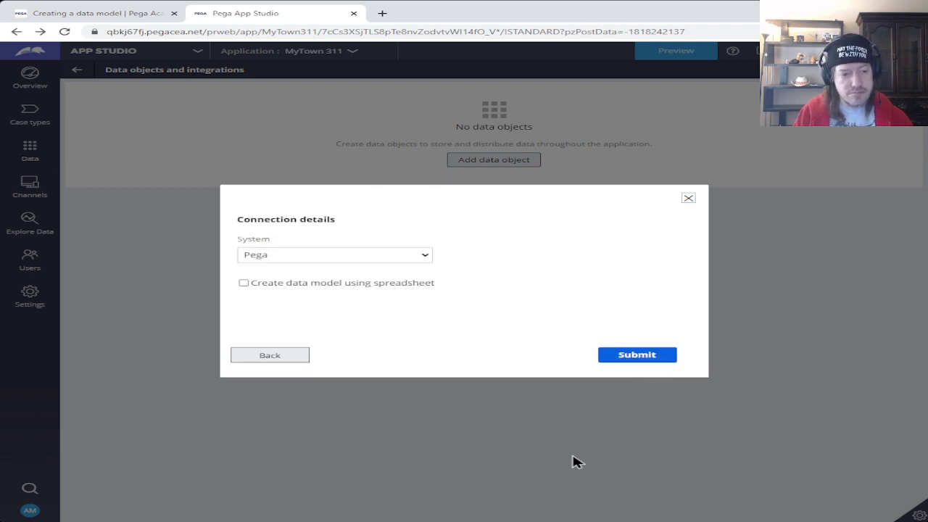
left_click(658, 355)
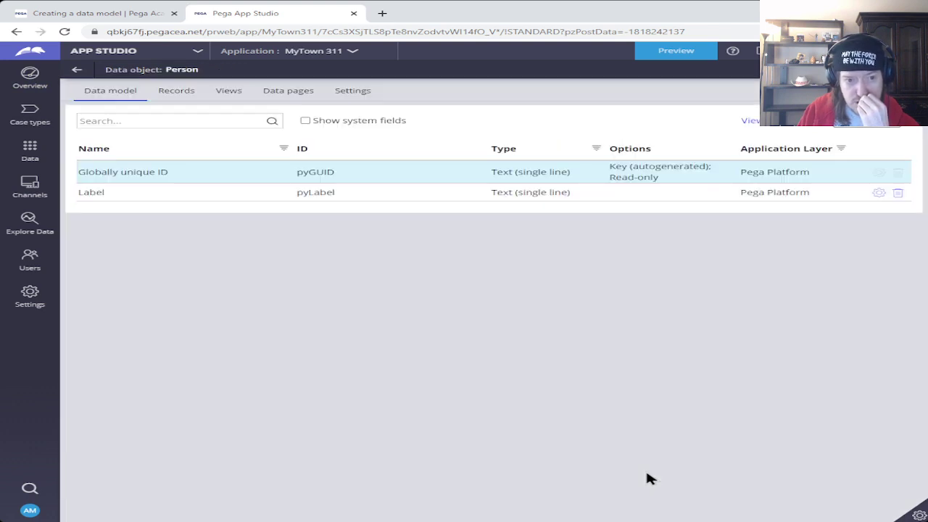
Step: Review the Person data object's records, views, data pages and general settings, ending with its default data sources
left_click(177, 93)
left_click(227, 98)
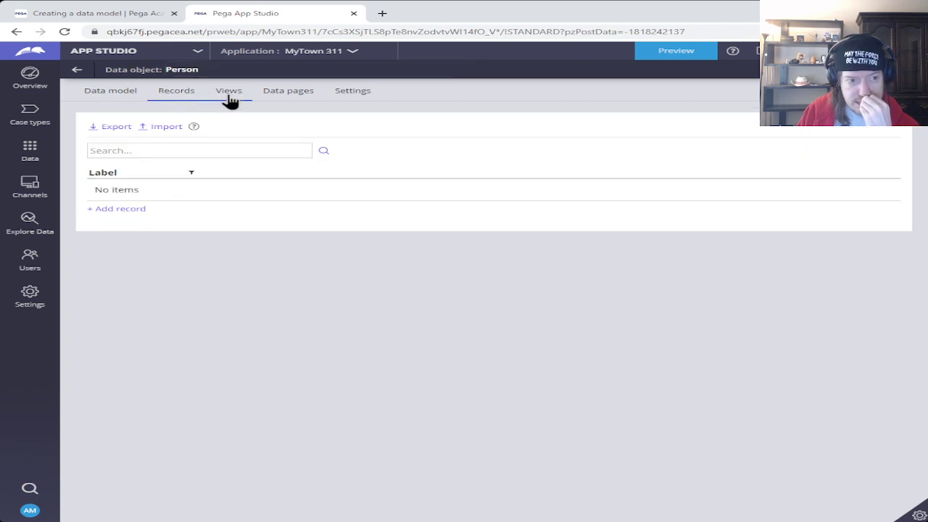
left_click(270, 97)
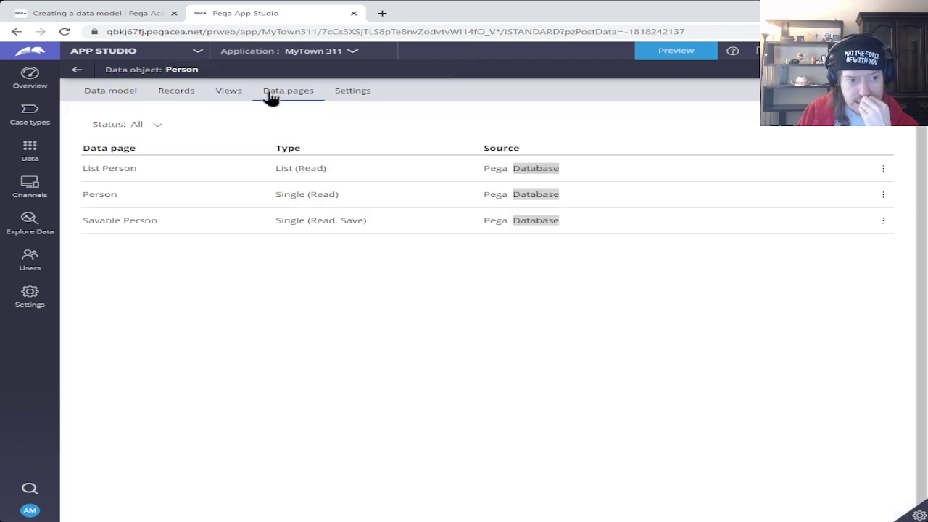
left_click(350, 97)
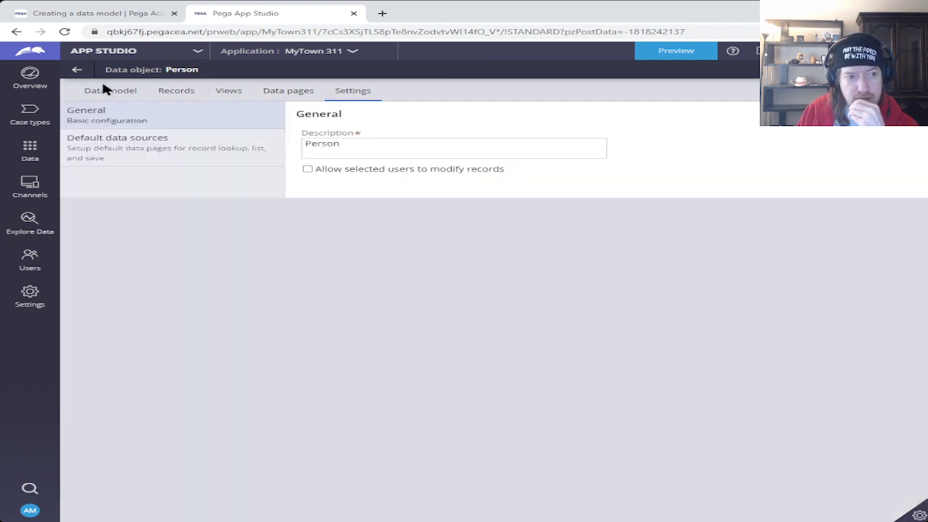
left_click(132, 168)
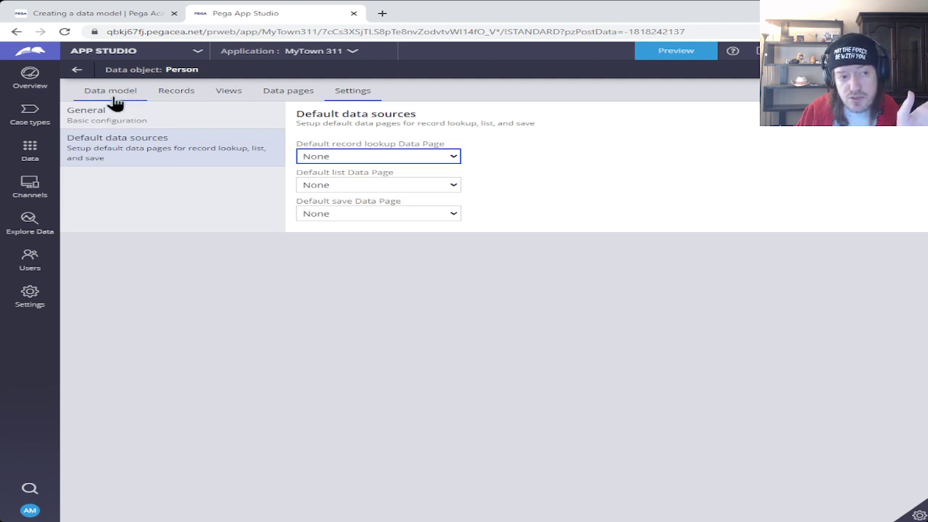
Step: Leave the Person data object's settings and return to the list of data objects and integrations
left_click(77, 70)
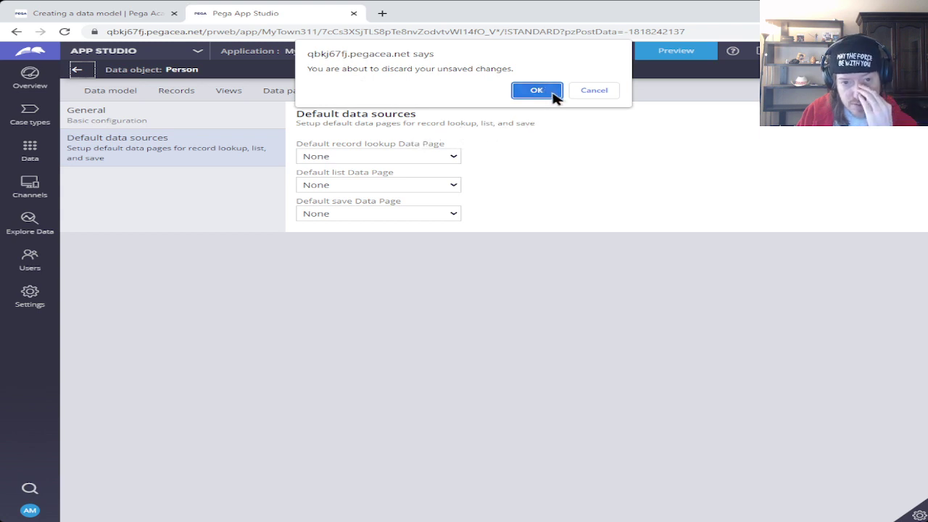
left_click(594, 95)
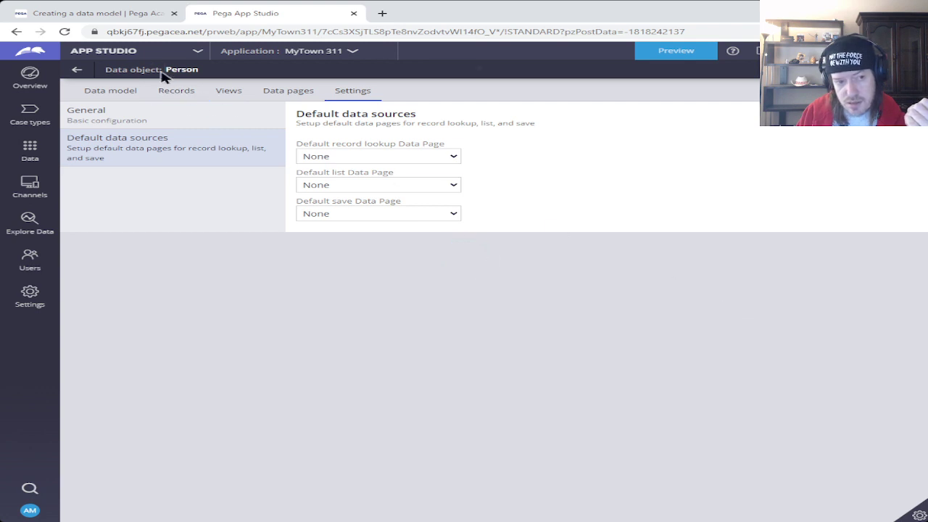
mouse_move(166, 70)
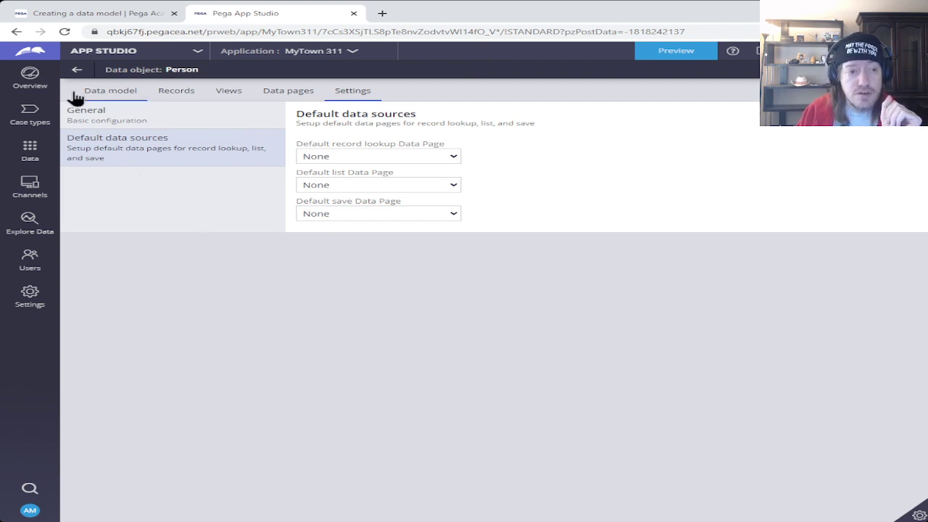
left_click(78, 70)
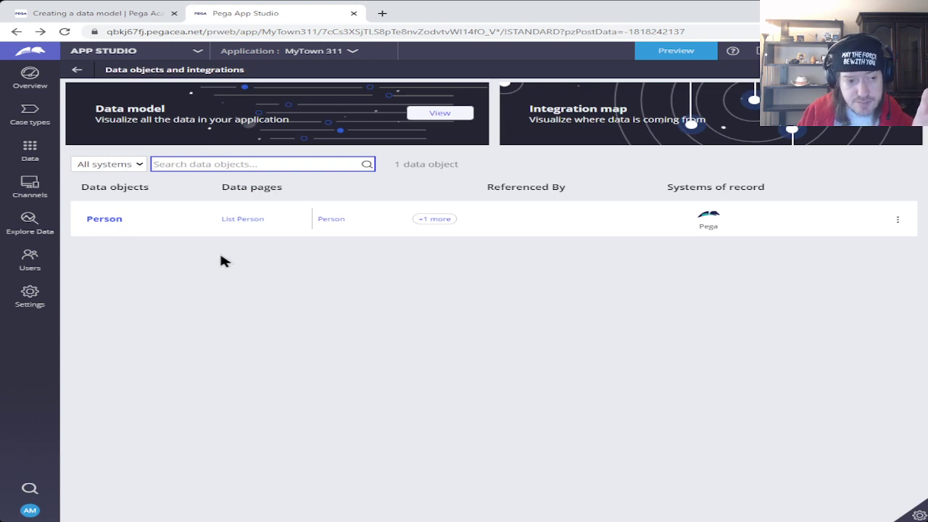
left_click(624, 284)
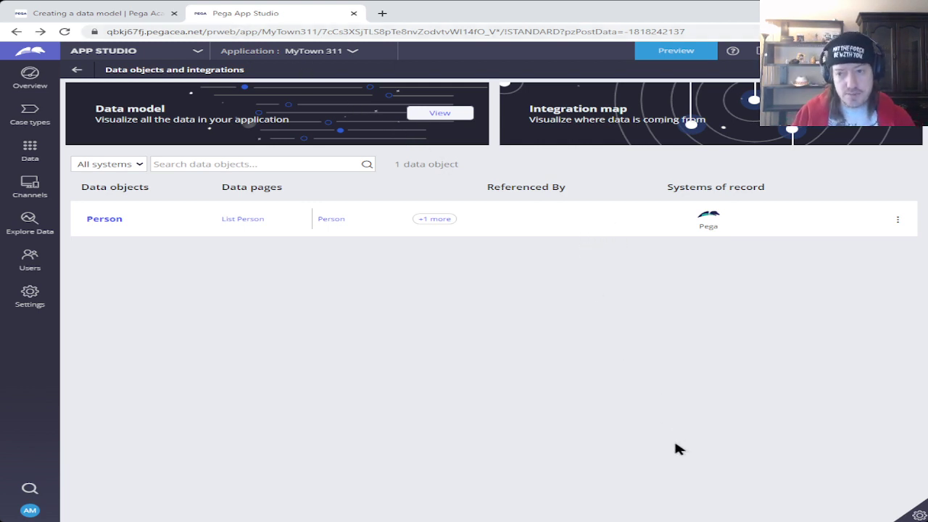
Step: Switch to Pega Academy and review the Creating a data model challenge from its scenario through the verification section and mission links
left_click(112, 13)
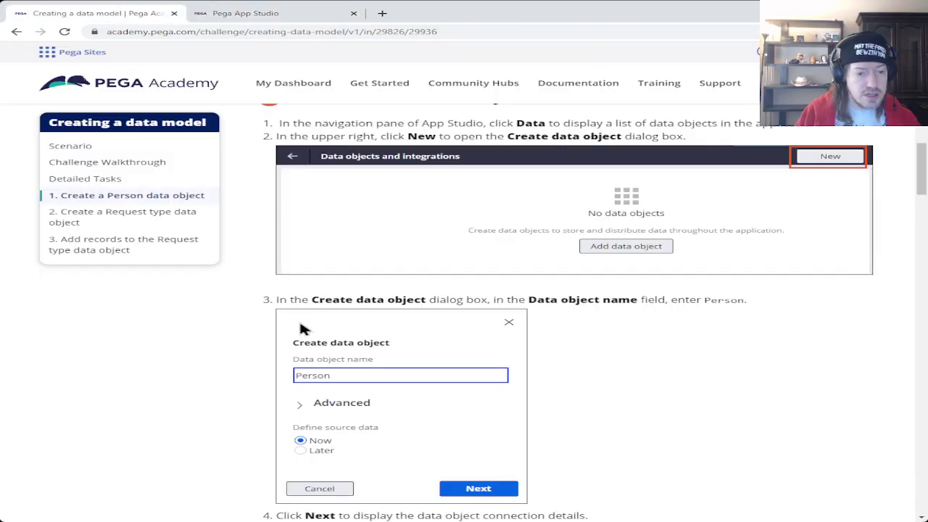
scroll(257, 256, "up", 4)
scroll(257, 256, "up", 10)
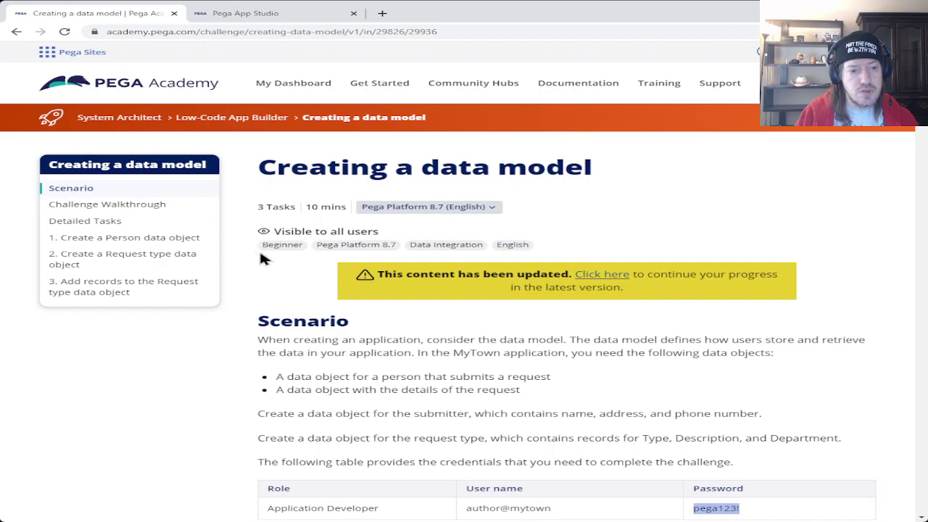
scroll(305, 250, "down", 5)
scroll(322, 255, "down", 20)
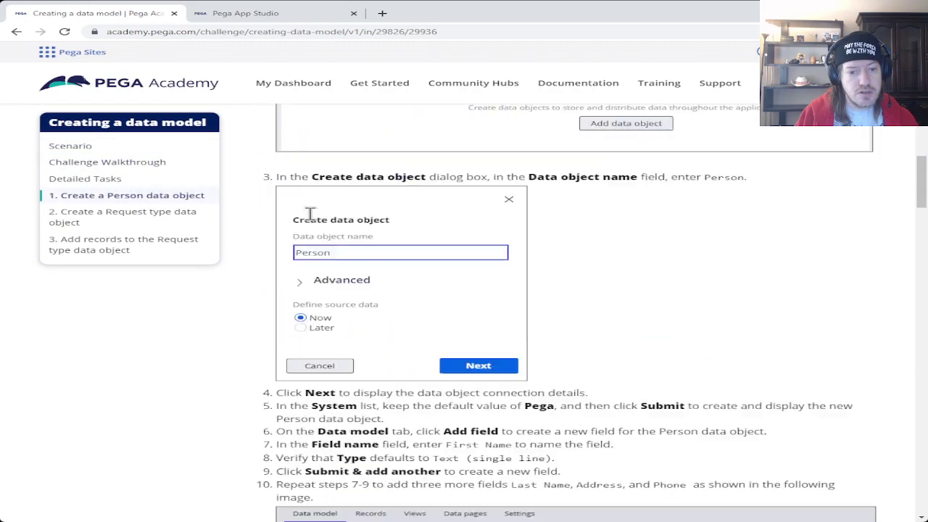
scroll(302, 215, "down", 20)
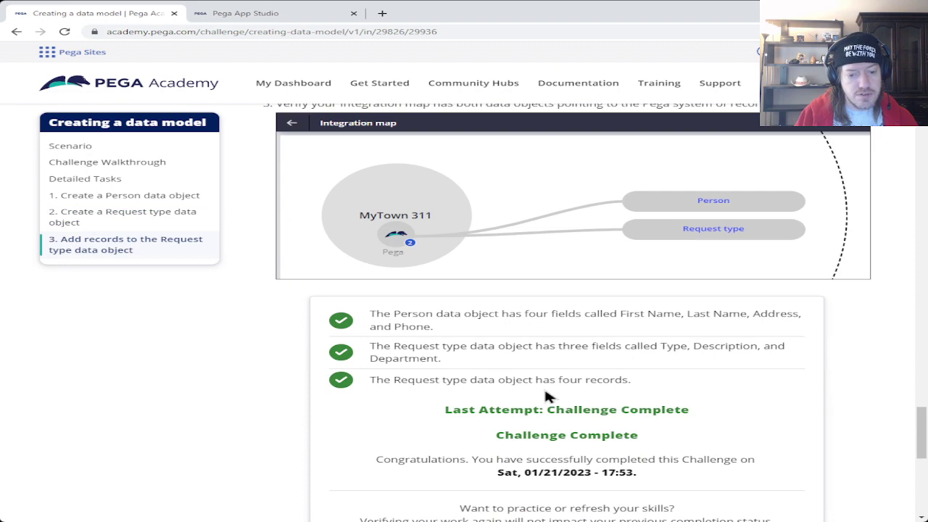
scroll(545, 396, "down", 6)
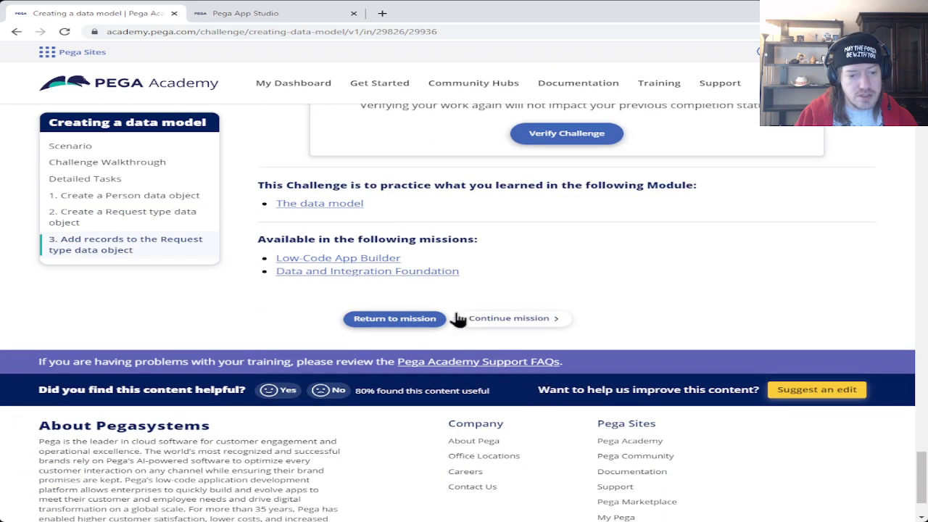
Step: Return to the System Architect mission and open the Capturing and presenting data module in the Low-Code App Builder mission
left_click(369, 318)
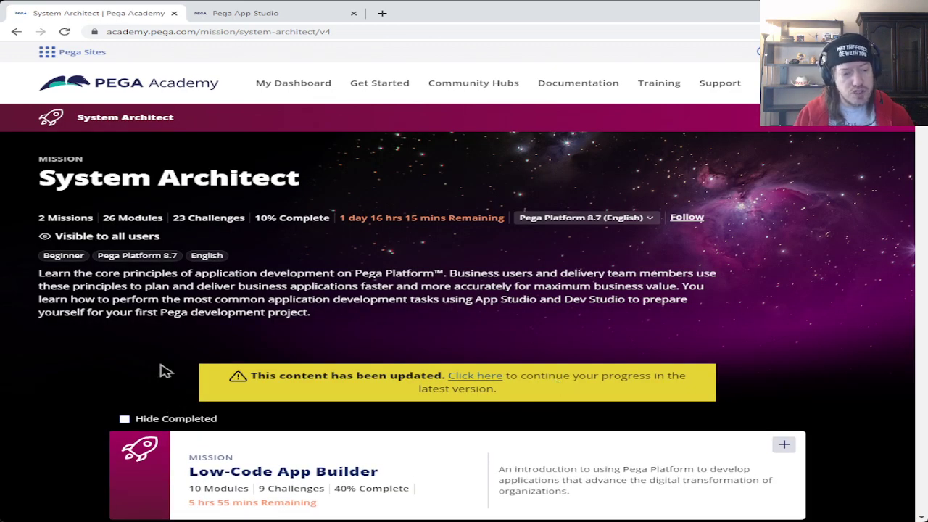
scroll(162, 369, "down", 3)
left_click(308, 214)
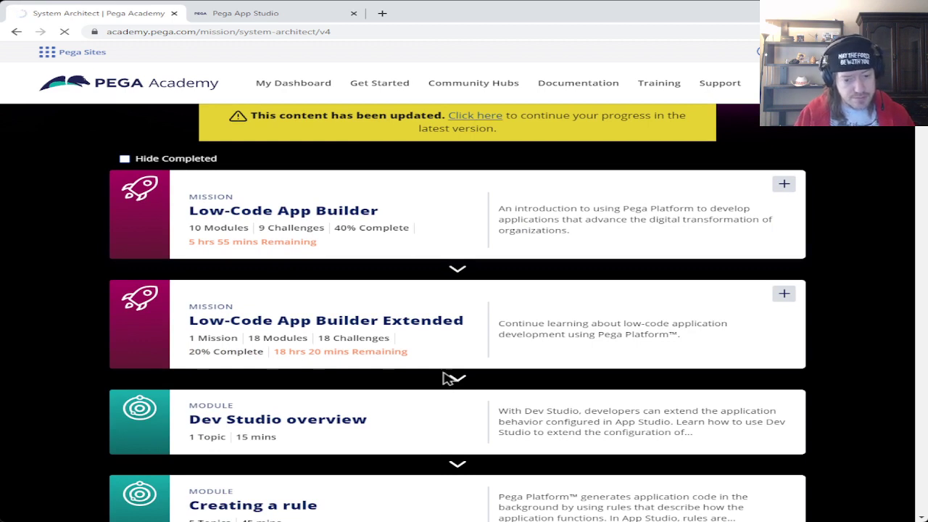
scroll(446, 377, "down", 12)
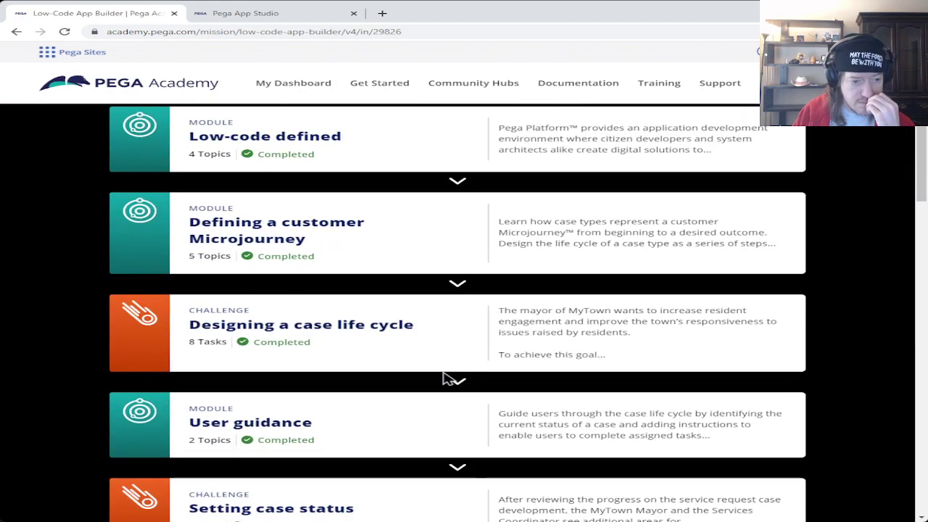
scroll(446, 377, "down", 1)
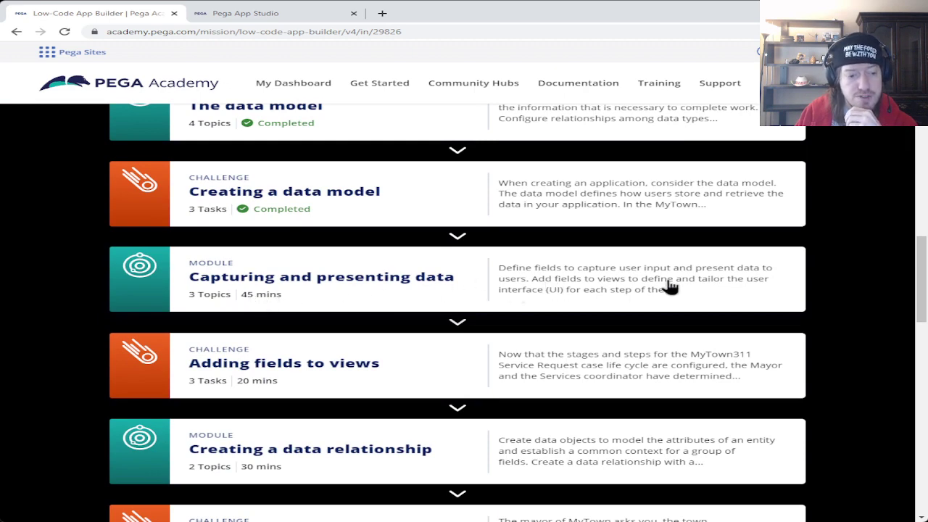
left_click(369, 284)
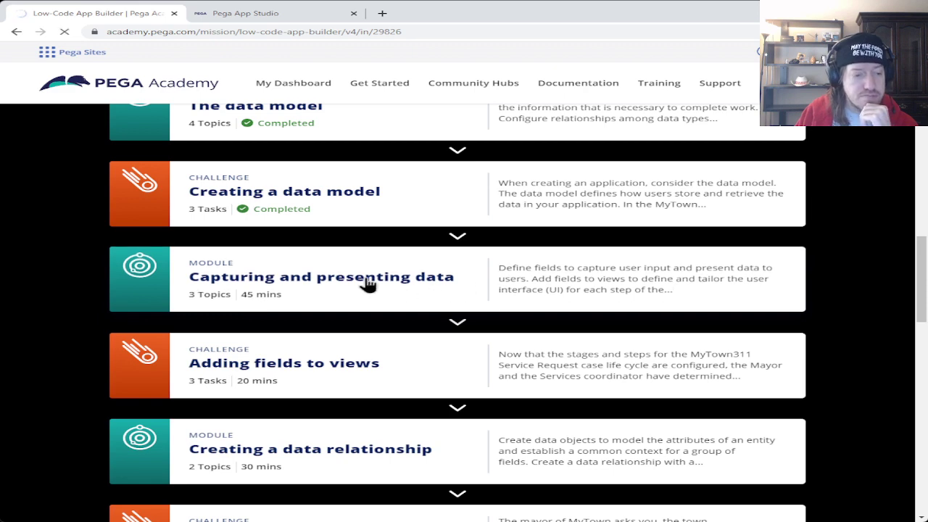